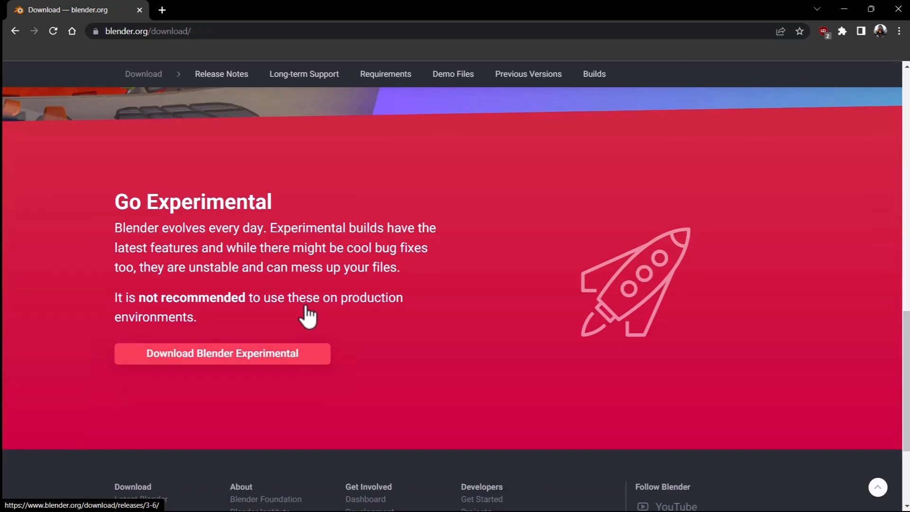
# Step: Open the Blender experimental builds page and download the Blender 4.0.0 Alpha build
pyautogui.click(232, 367)
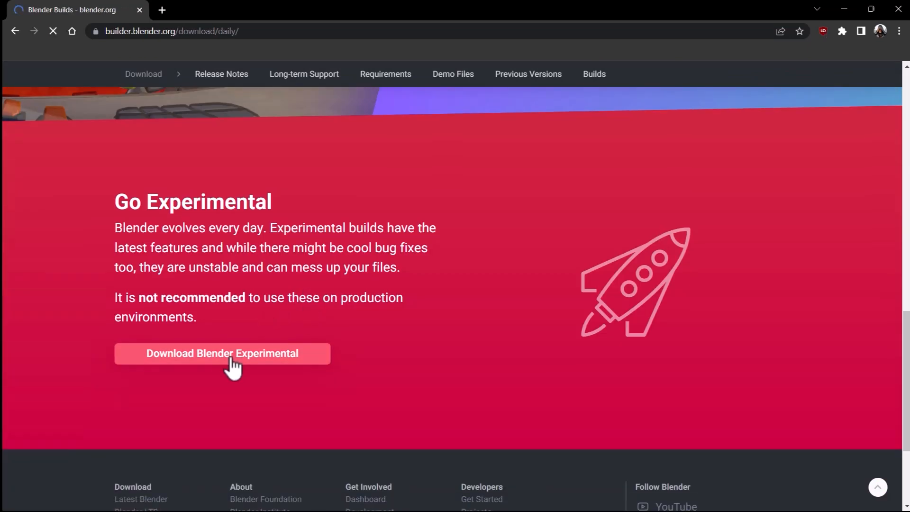
pyautogui.scroll(-4, 253, 324)
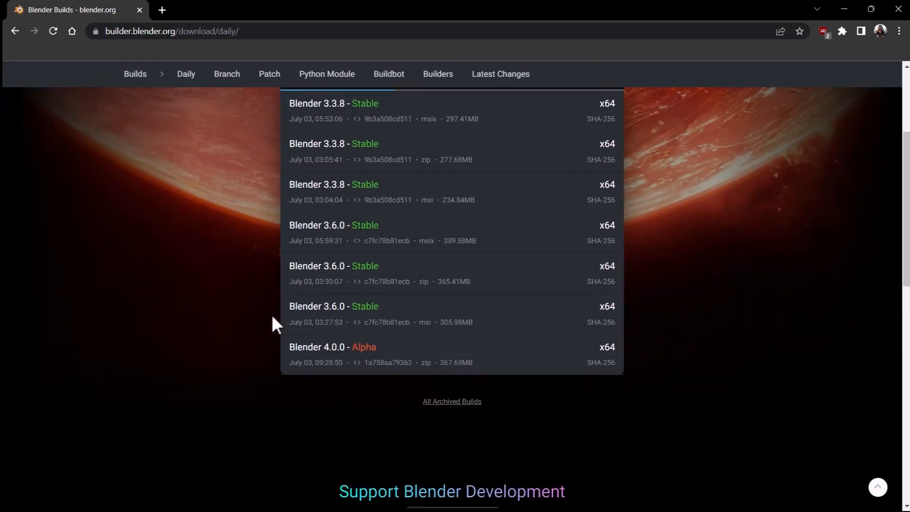
pyautogui.click(338, 359)
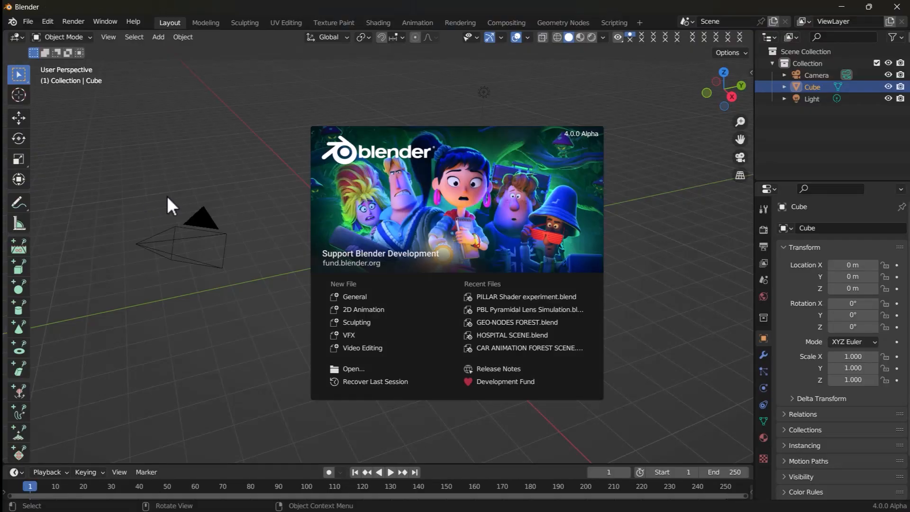
# Step: Switch to Blender, dismiss the splash screen and delete the default cube
pyautogui.click(246, 168)
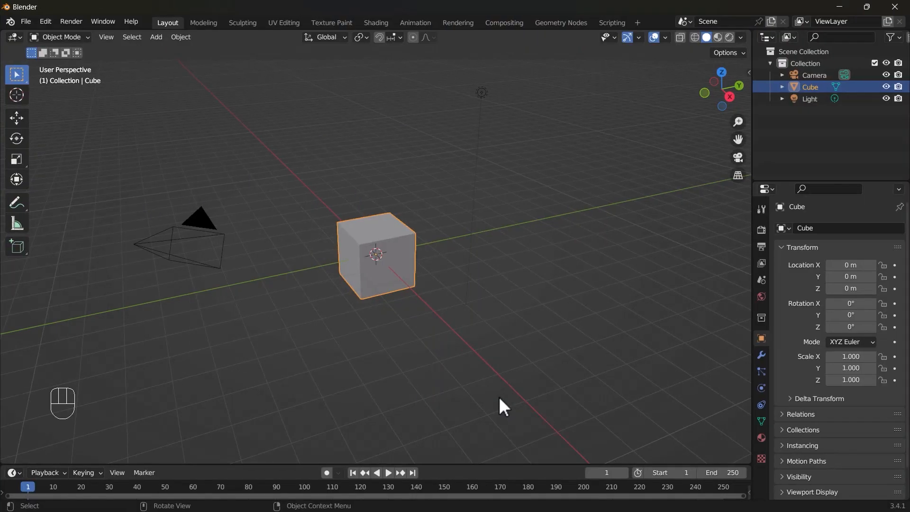
pyautogui.press('x')
pyautogui.click(368, 231)
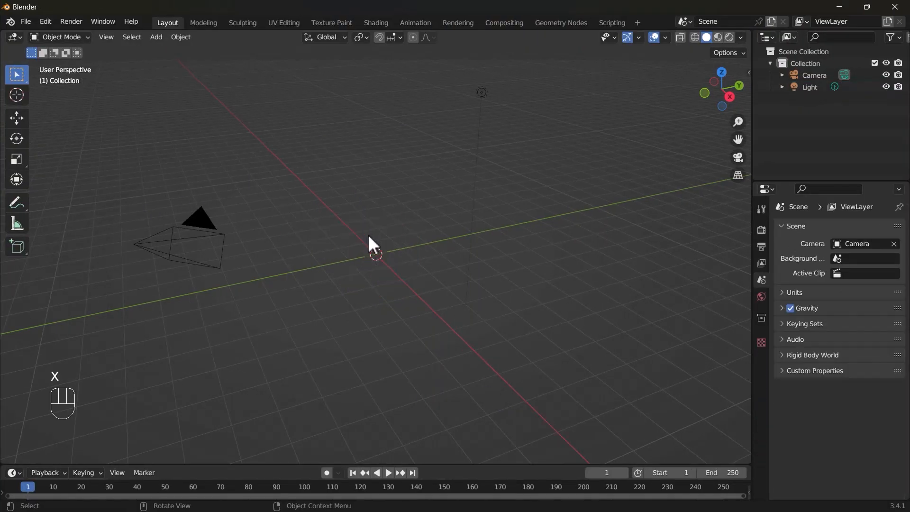
pyautogui.moveTo(388, 249); pyautogui.dragTo(388, 249, button='middle')
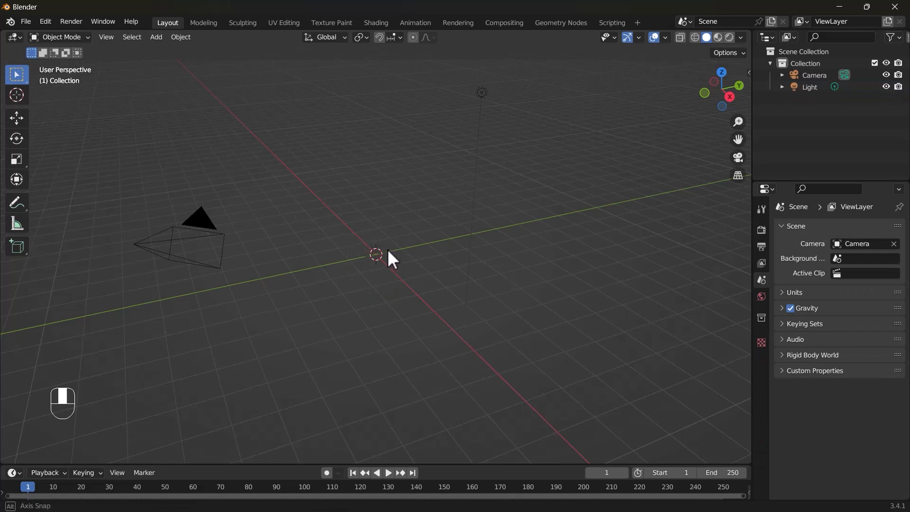
# Step: Add a mesh circle at the world origin
pyautogui.hotkey('shift', 'a')
pyautogui.moveTo(379, 230)
pyautogui.click(419, 254)
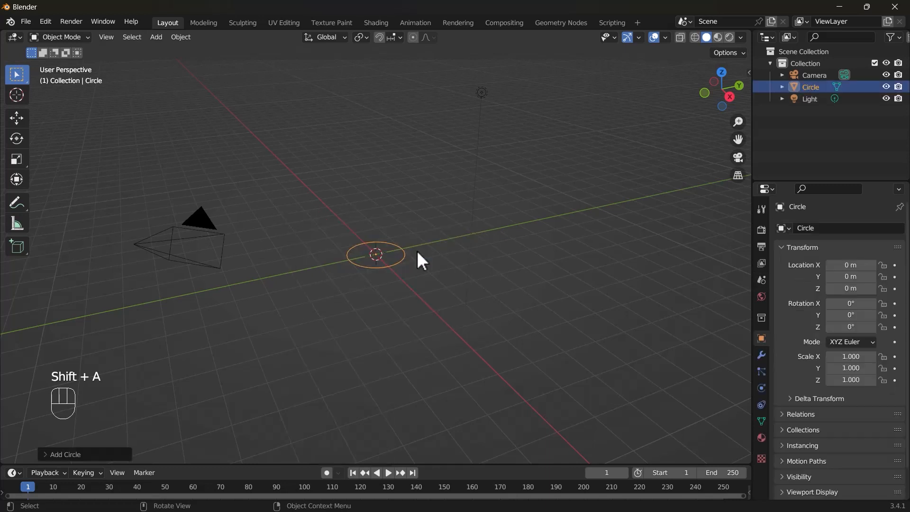
# Step: Examine the new circle's outline up close and from several angles
pyautogui.scroll(6, 386, 286)
pyautogui.scroll(4, 387, 286)
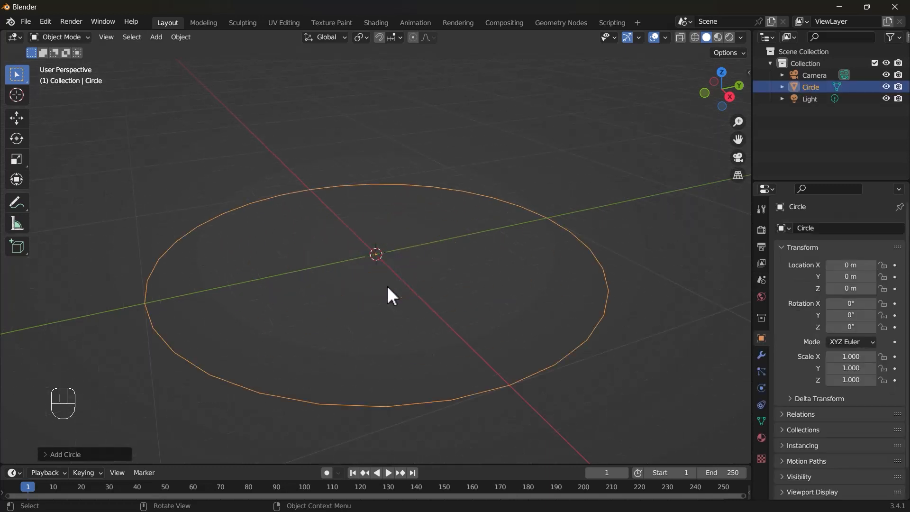
pyautogui.scroll(3, 387, 286)
pyautogui.moveTo(386, 285); pyautogui.dragTo(334, 250, button='middle')
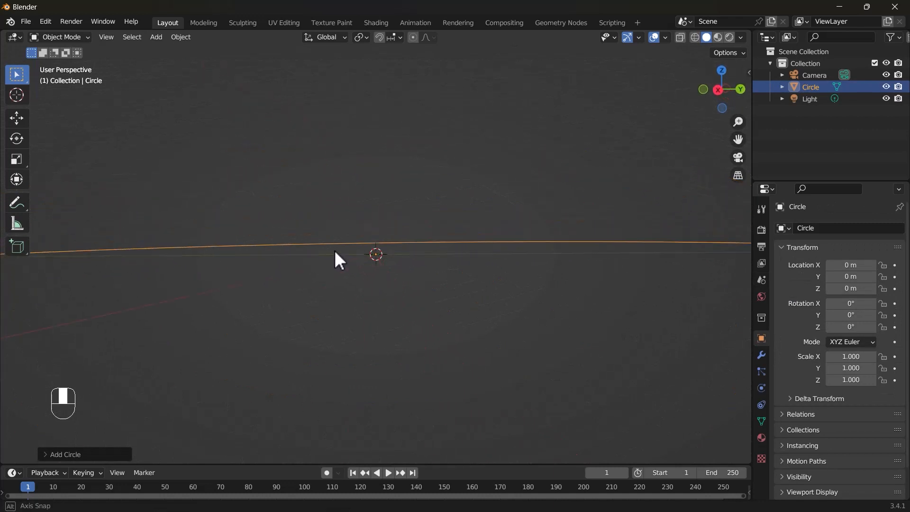
pyautogui.moveTo(398, 263); pyautogui.dragTo(96, 281, button='middle')
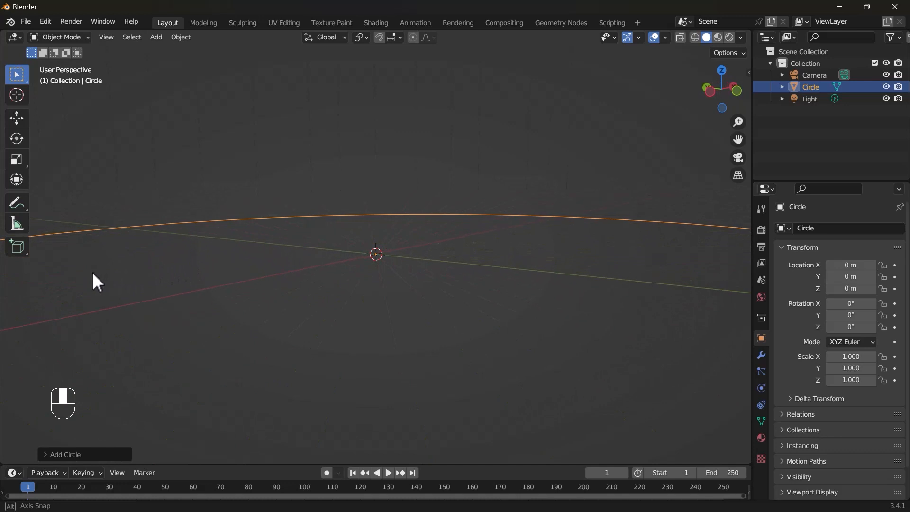
pyautogui.moveTo(92, 273); pyautogui.dragTo(320, 292, button='middle')
pyautogui.scroll(-11, 383, 304)
pyautogui.scroll(-5, 362, 293)
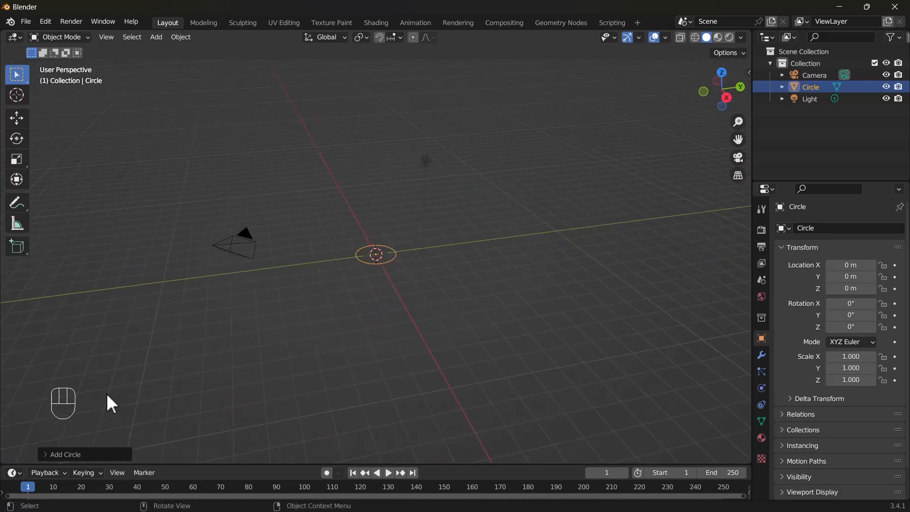
# Step: Set the new circle to 128 vertices with a radius of 54 m
pyautogui.click(88, 452)
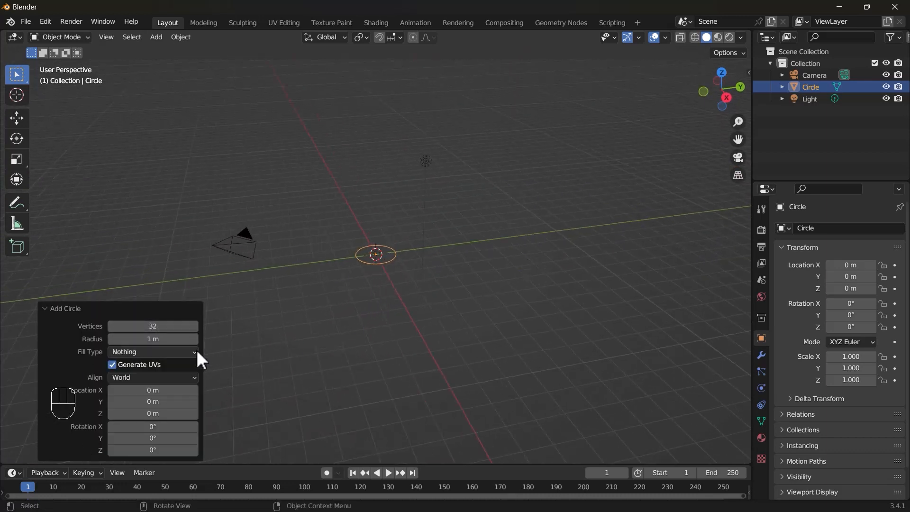
pyautogui.click(160, 325)
pyautogui.write('1')
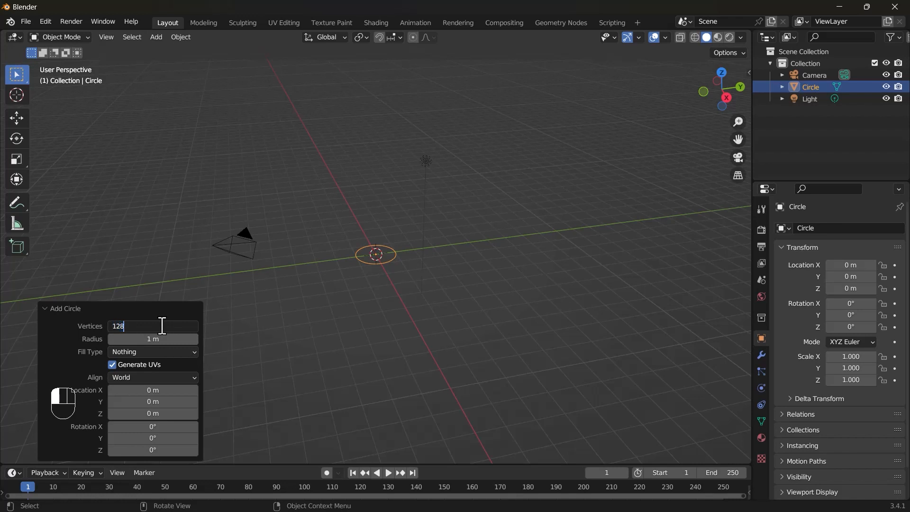
pyautogui.write('28')
pyautogui.press('Tab')
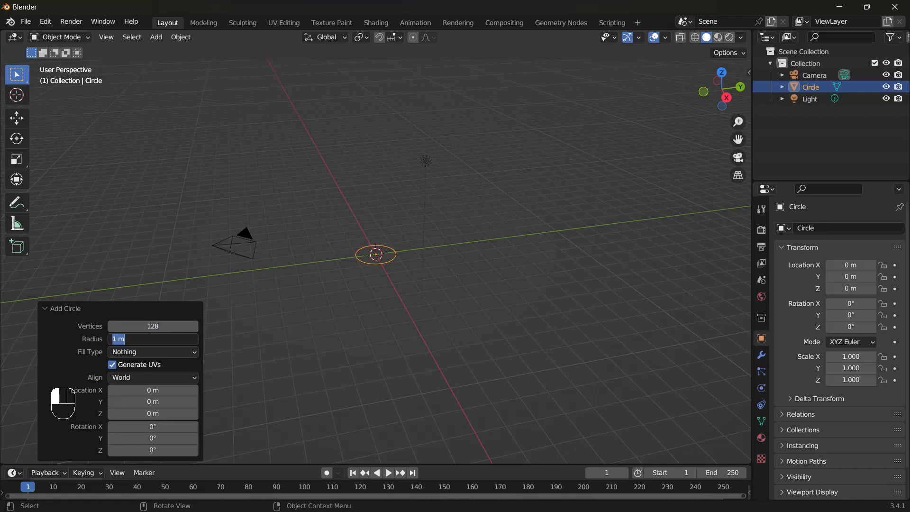
pyautogui.write('54')
pyautogui.press('Return')
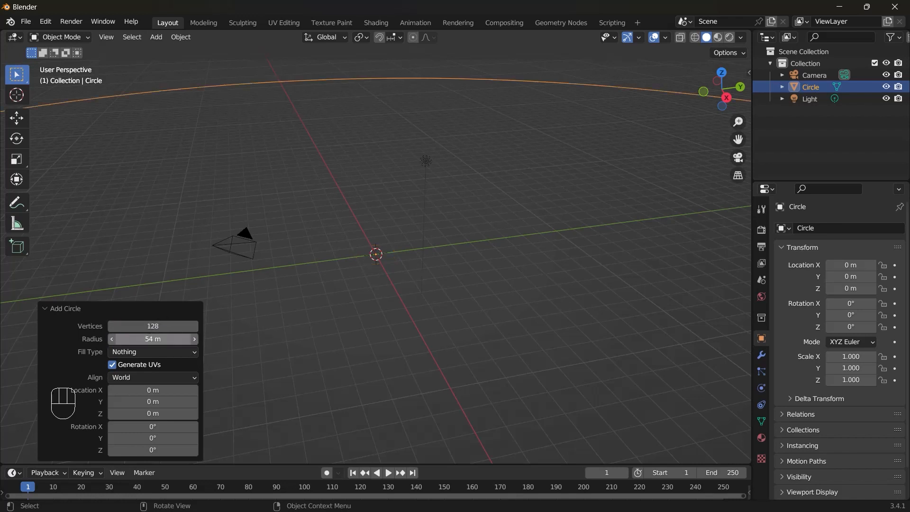
pyautogui.click(180, 308)
# Step: In Edit Mode, try a single-face fill on the circle, undo it, and apply Grid Fill instead
pyautogui.scroll(-5, 229, 305)
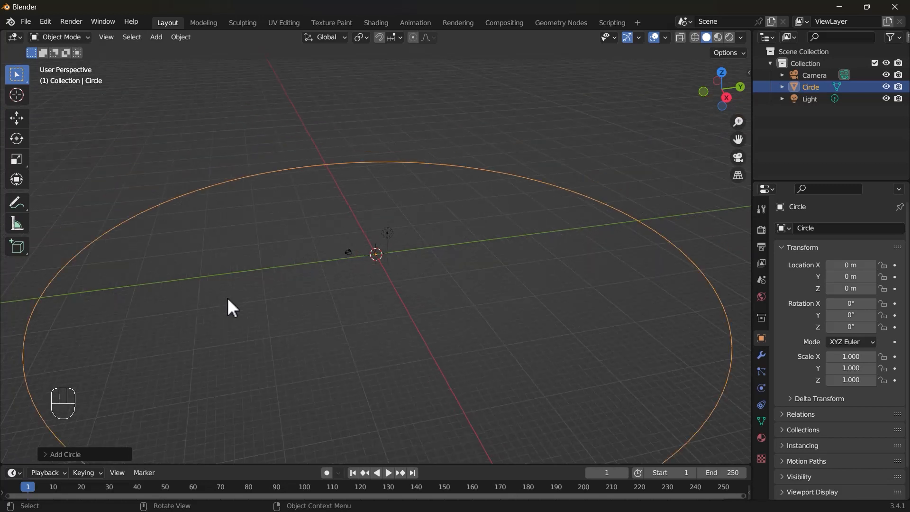
pyautogui.moveTo(403, 330)
pyautogui.keyDown('shift'); pyautogui.mouseDown(button='middle')
pyautogui.moveTo(412, 305)
pyautogui.moveTo(407, 326)
pyautogui.mouseUp(button='middle'); pyautogui.keyUp('shift')
pyautogui.press('Tab')
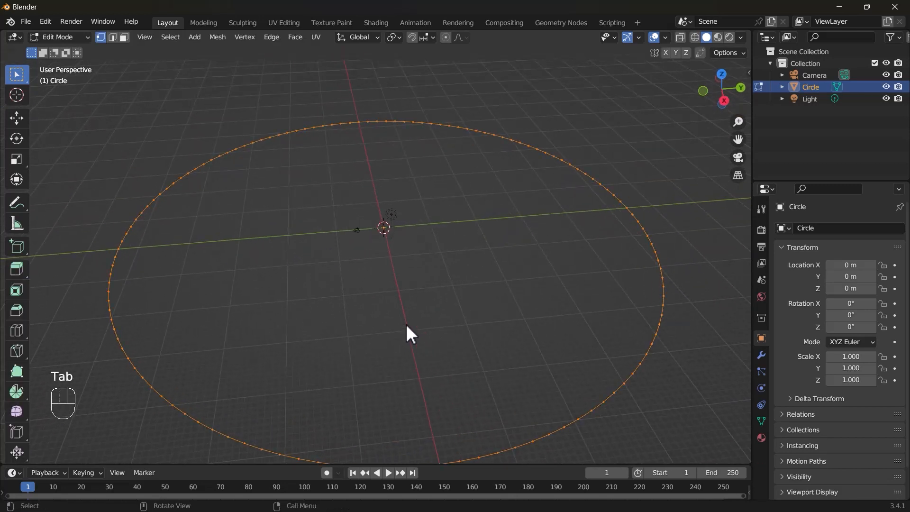
pyautogui.press('f')
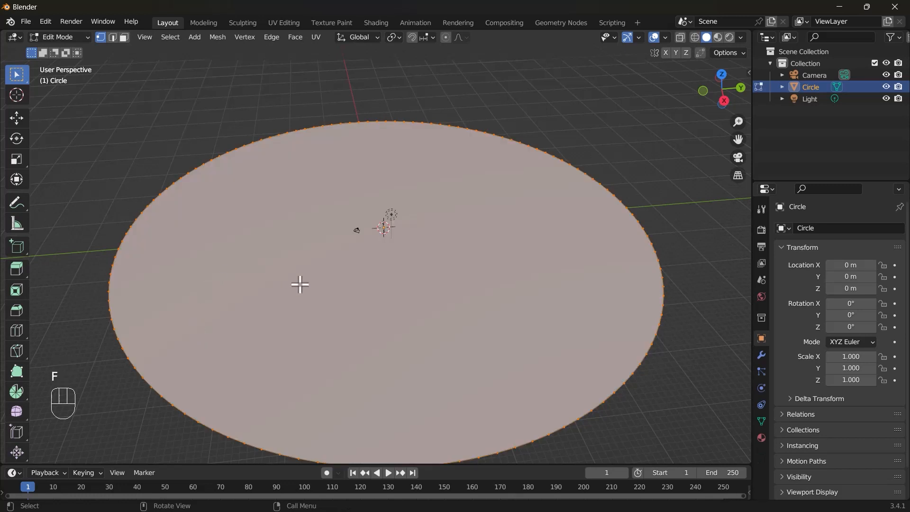
pyautogui.hotkey('ctrl', 'z')
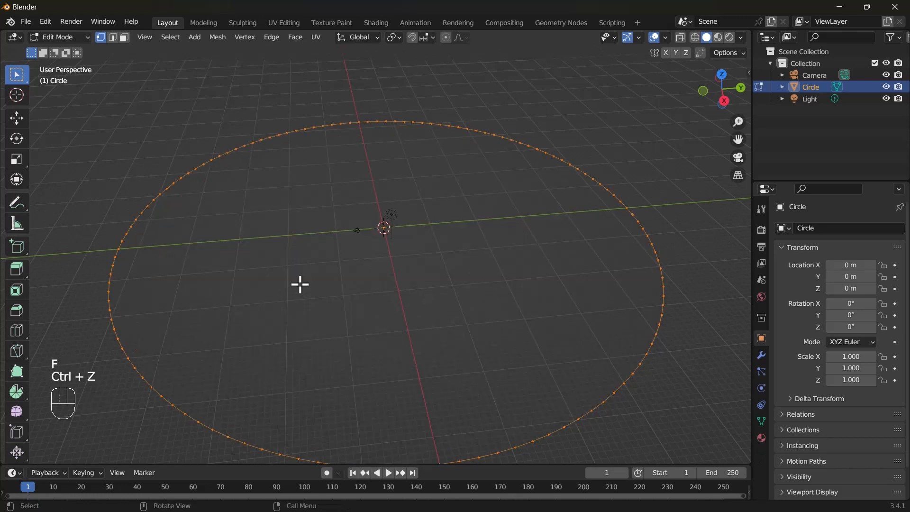
pyautogui.hotkey('ctrl', 'f')
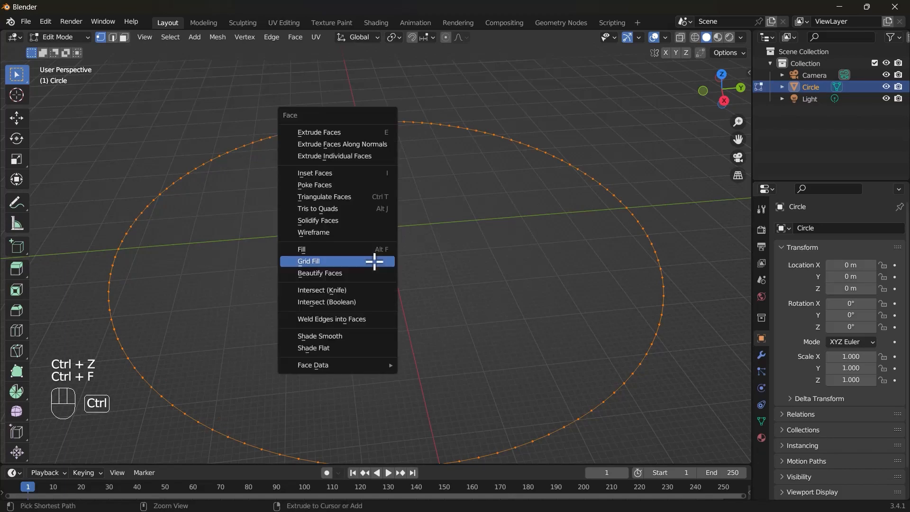
pyautogui.click(304, 260)
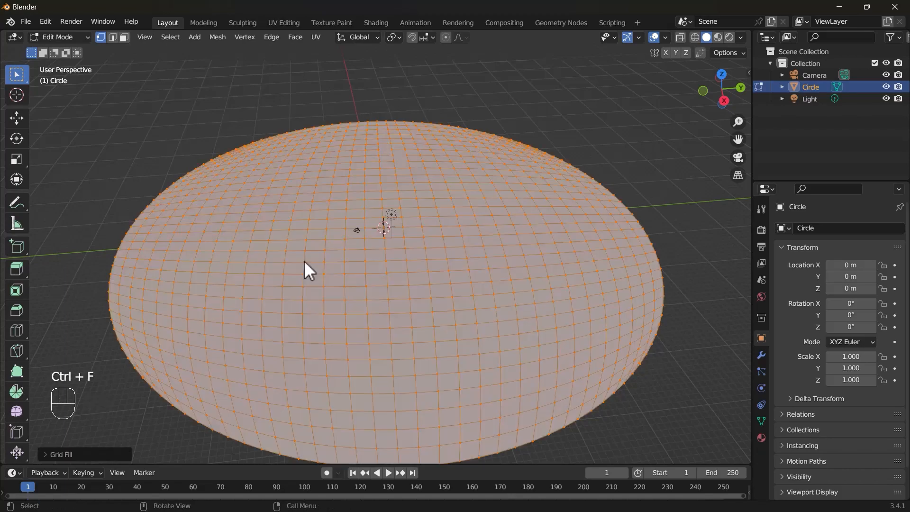
# Step: Subdivide the circle's whole grid mesh, repeat the subdivision two more times, and return to Object Mode
pyautogui.moveTo(317, 264); pyautogui.dragTo(397, 227, button='middle')
pyautogui.scroll(-10, 376, 270)
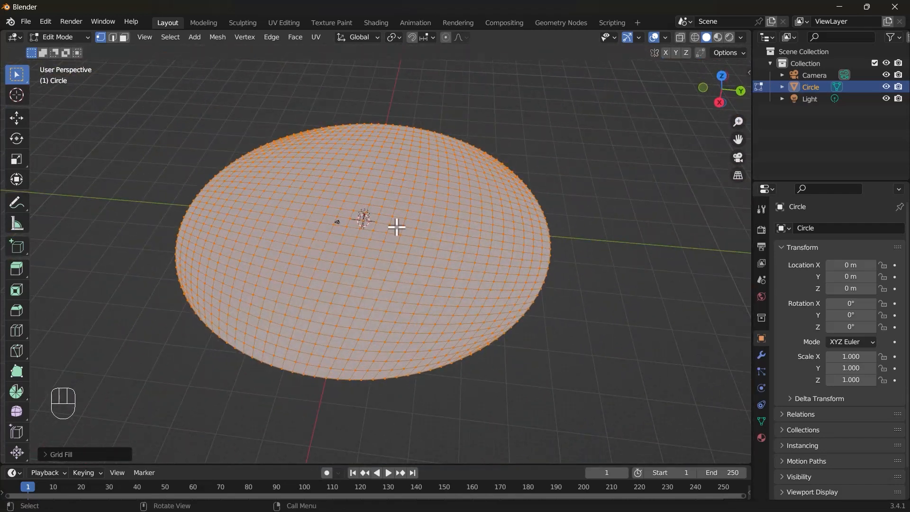
pyautogui.rightClick(396, 227)
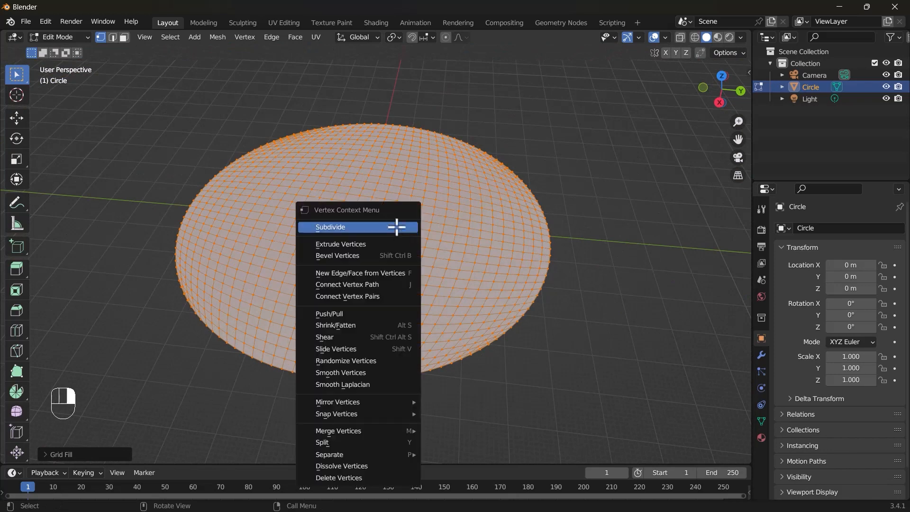
pyautogui.click(396, 226)
pyautogui.scroll(5, 397, 226)
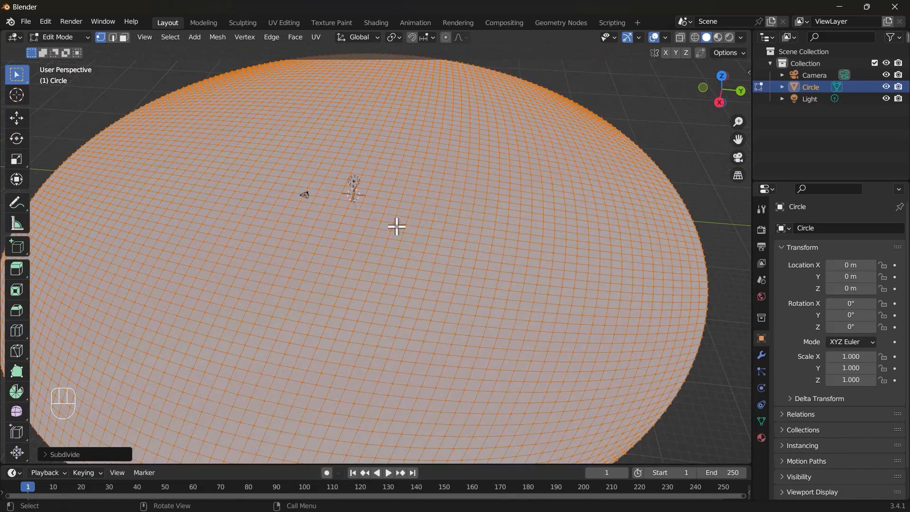
pyautogui.moveTo(396, 225); pyautogui.dragTo(396, 248, button='middle')
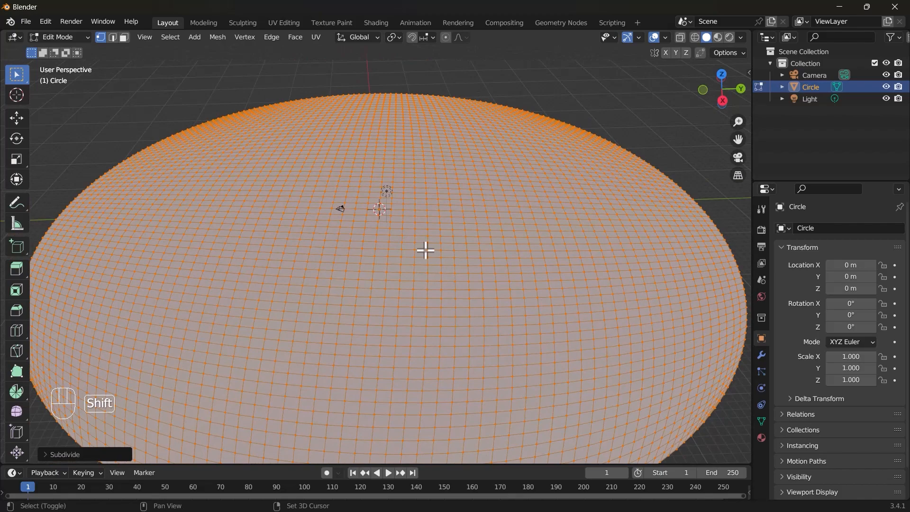
pyautogui.hotkey('shift', 'r')
pyautogui.hotkey('shift', 'r')
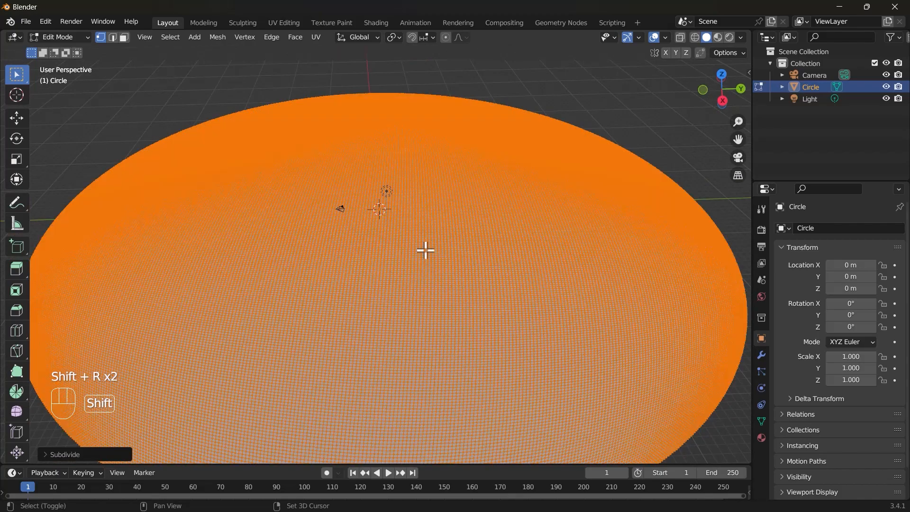
pyautogui.moveTo(424, 249)
pyautogui.mouseDown(button='middle')
pyautogui.moveTo(366, 250)
pyautogui.moveTo(441, 275)
pyautogui.moveTo(429, 247)
pyautogui.moveTo(440, 261)
pyautogui.moveTo(419, 264)
pyautogui.mouseUp(button='middle')
pyautogui.scroll(-10, 429, 247)
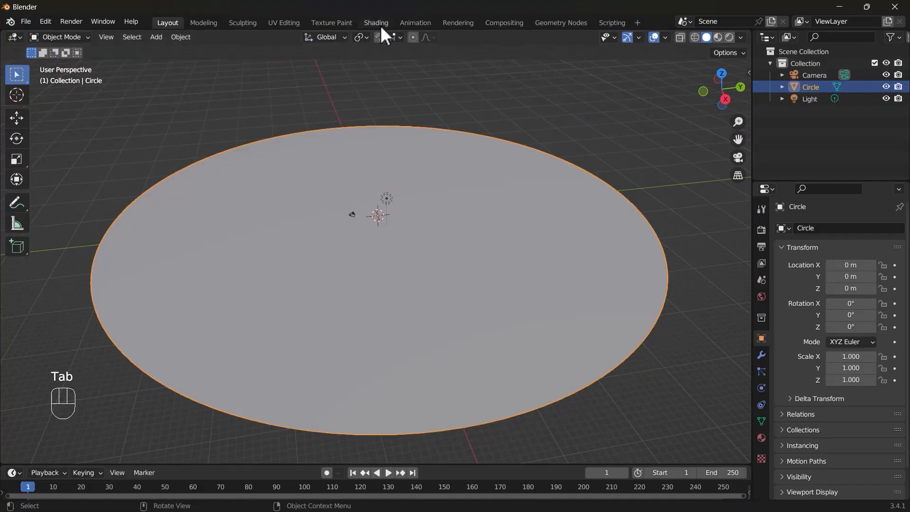
# Step: In the Shading workspace, select the circle and create a new material for it
pyautogui.click(380, 24)
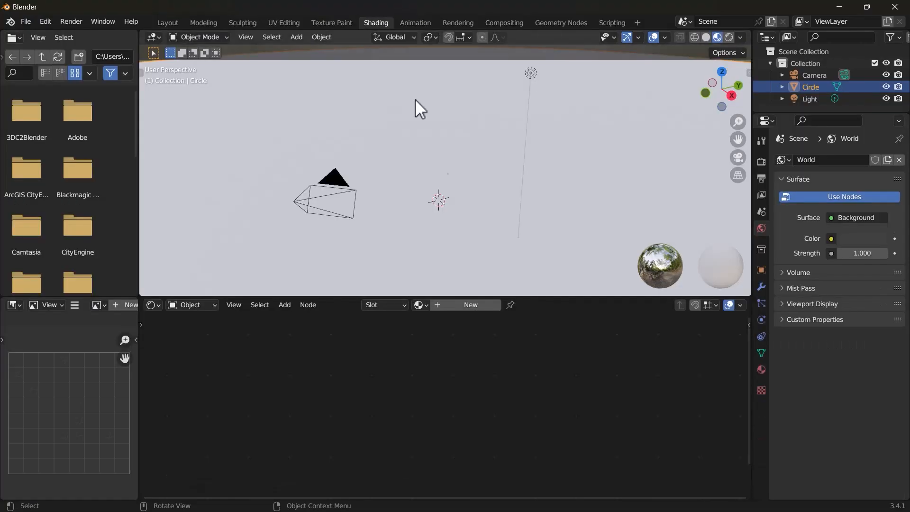
pyautogui.scroll(-5, 453, 218)
pyautogui.scroll(-4, 452, 219)
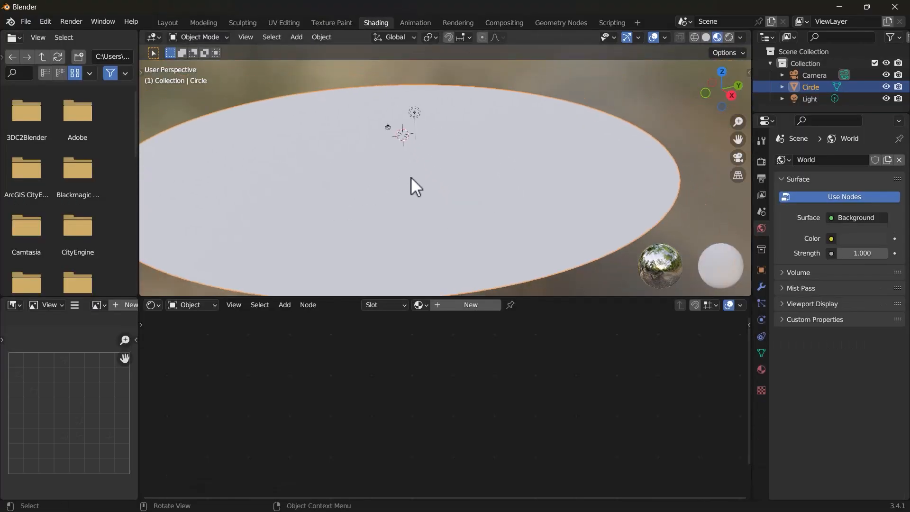
pyautogui.click(615, 196)
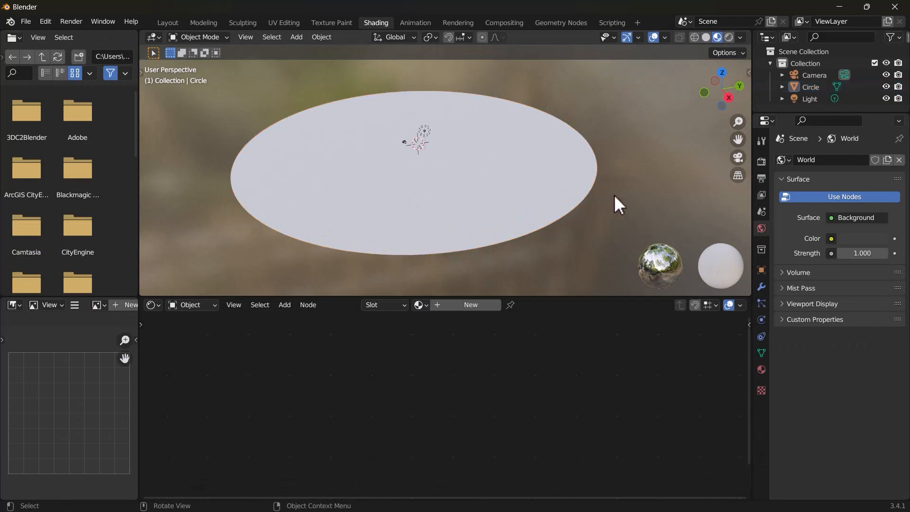
pyautogui.click(538, 180)
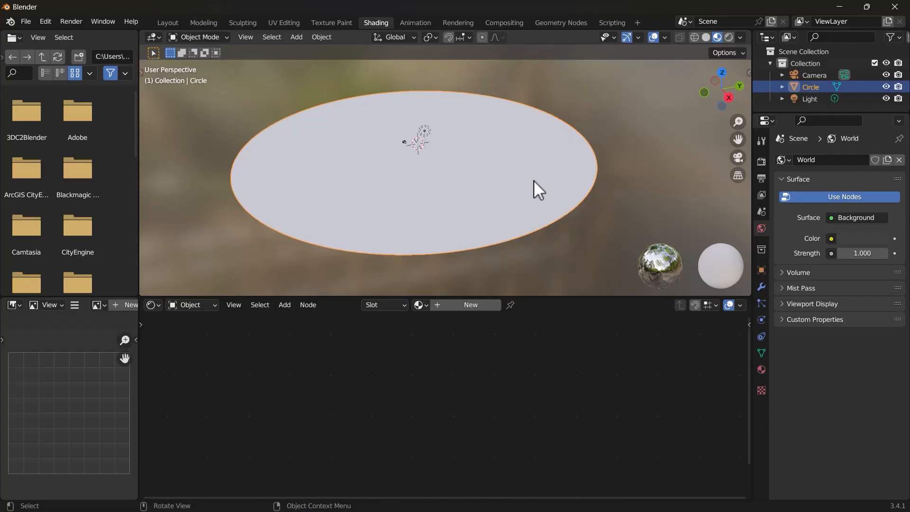
pyautogui.click(466, 306)
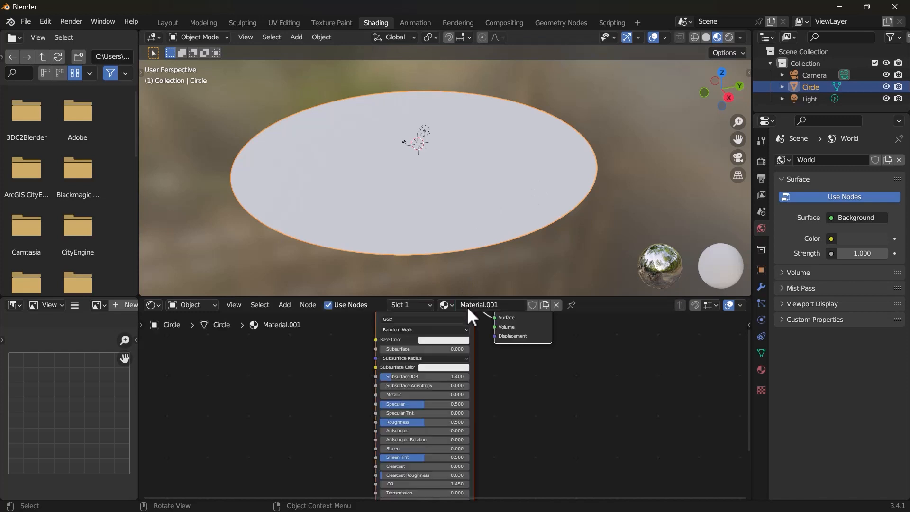
# Step: Add a Noise Texture node to the circle's material, placed in the empty space before the Principled BSDF
pyautogui.scroll(-3, 351, 384)
pyautogui.moveTo(336, 381); pyautogui.dragTo(413, 406, button='middle')
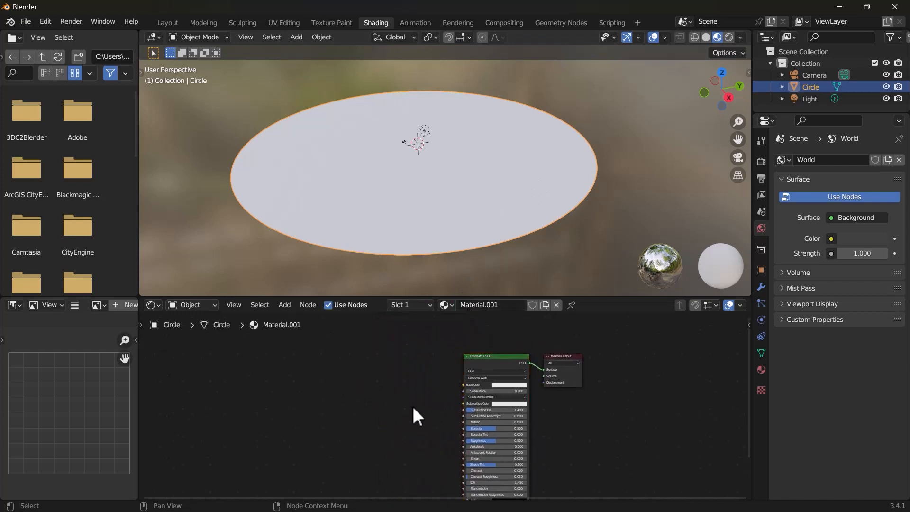
pyautogui.scroll(10, 444, 366)
pyautogui.moveTo(317, 392); pyautogui.dragTo(373, 423, button='middle')
pyautogui.scroll(-4, 373, 424)
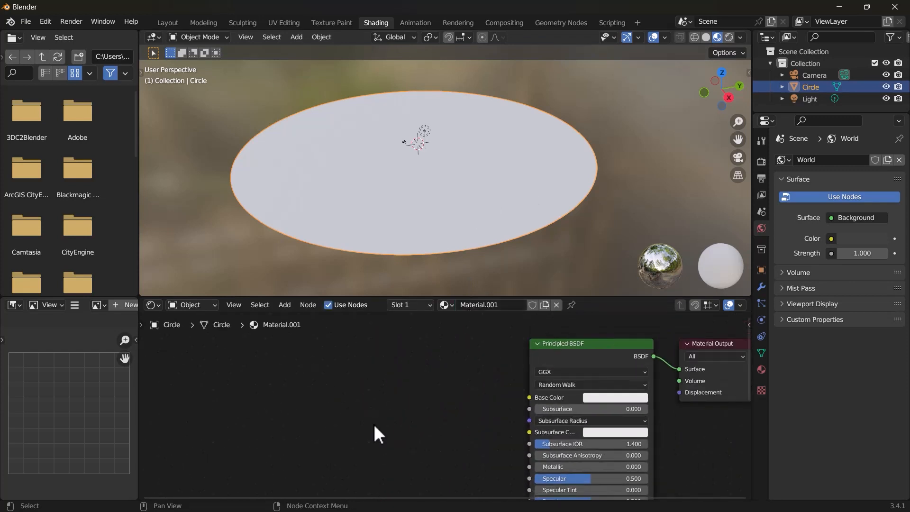
pyautogui.click(575, 345)
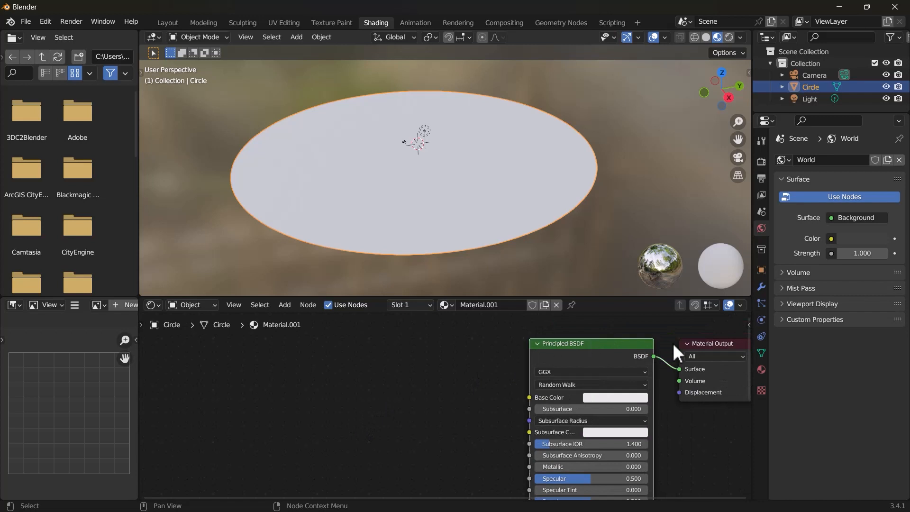
pyautogui.click(698, 345)
pyautogui.click(419, 399)
pyautogui.hotkey('shift', 'a')
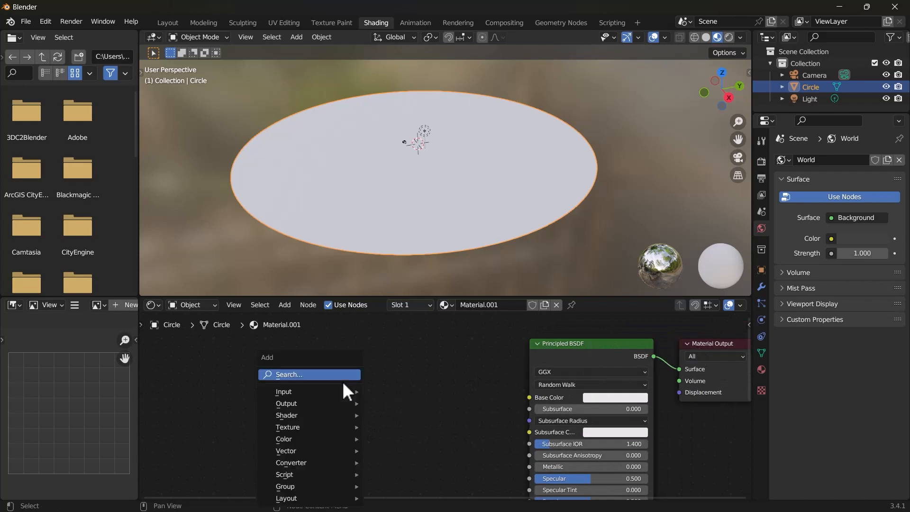
pyautogui.moveTo(320, 402)
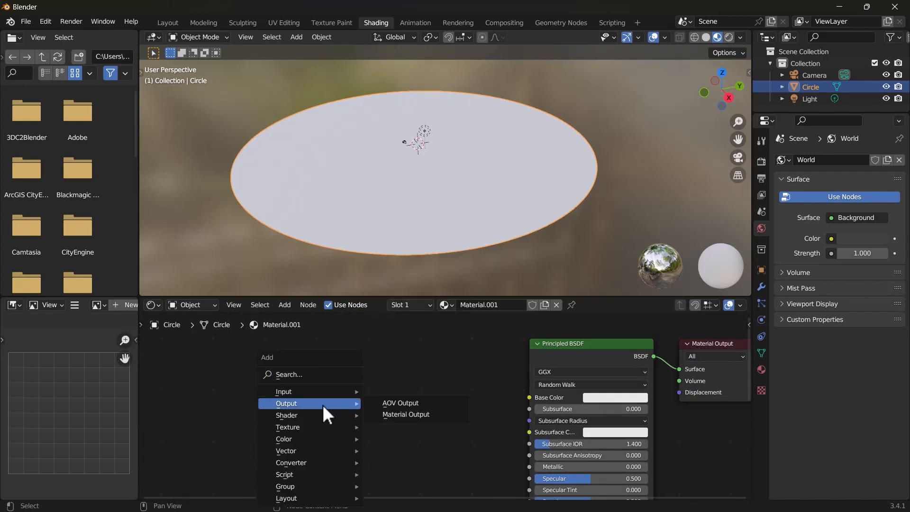
pyautogui.click(299, 375)
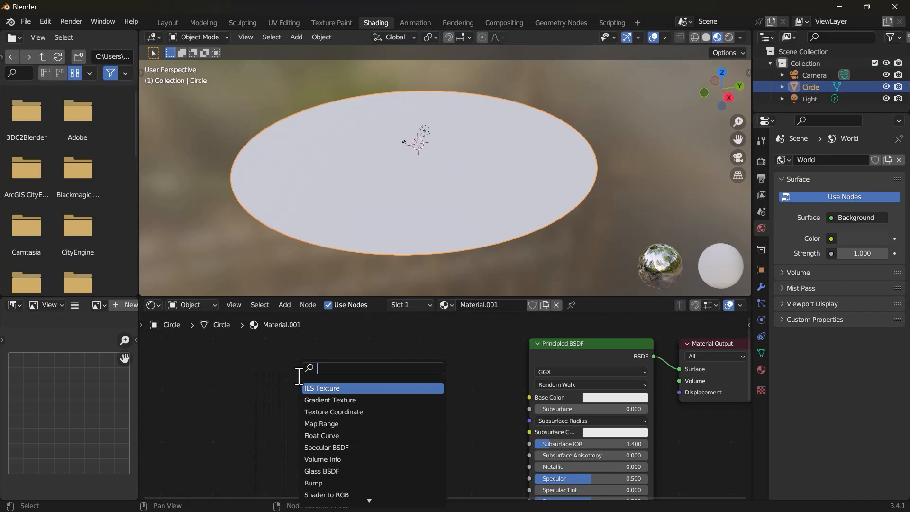
pyautogui.write('noise')
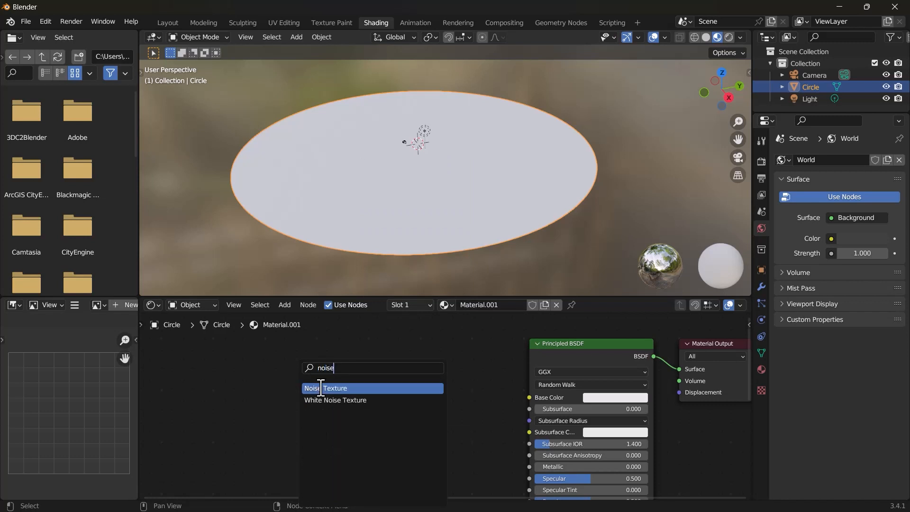
pyautogui.click(321, 387)
pyautogui.click(331, 363)
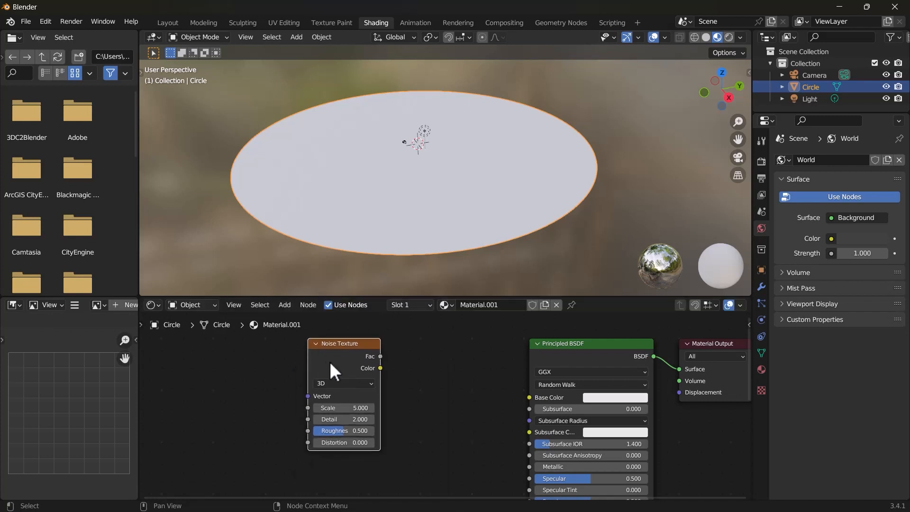
# Step: Connect the Noise Texture's Fac output to the Principled BSDF's Base Color and set the noise Scale and Detail both to 10
pyautogui.moveTo(380, 356); pyautogui.dragTo(516, 396)
pyautogui.moveTo(361, 344); pyautogui.dragTo(287, 352)
pyautogui.click(269, 415)
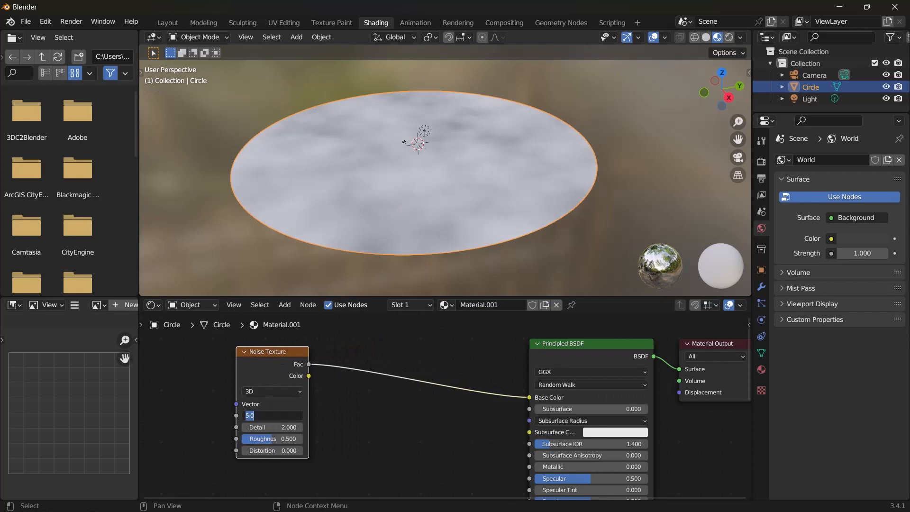
pyautogui.press('Return')
pyautogui.click(266, 427)
pyautogui.write('10')
pyautogui.press('Return')
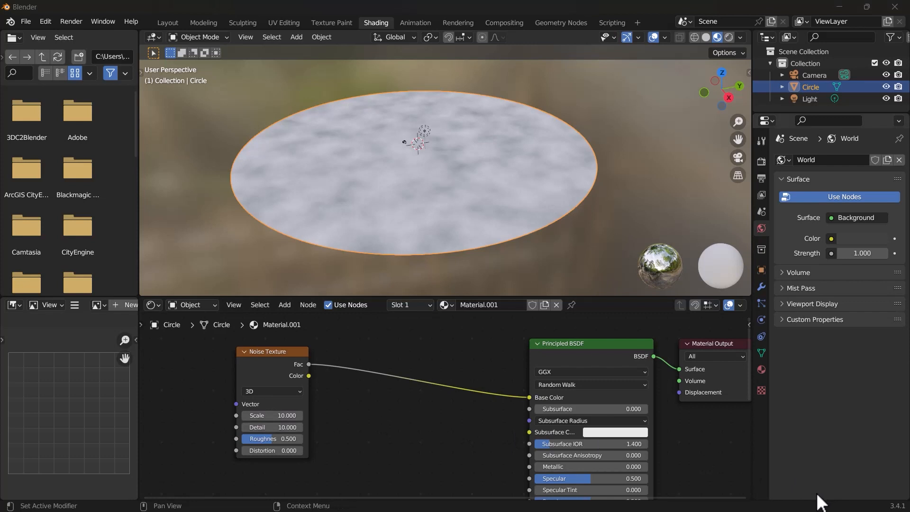
# Step: Insert a ColorRamp node between the Noise Texture and the Principled BSDF's Base Color, and space the nodes out
pyautogui.scroll(-1, 352, 382)
pyautogui.moveTo(351, 382); pyautogui.dragTo(372, 428, button='middle')
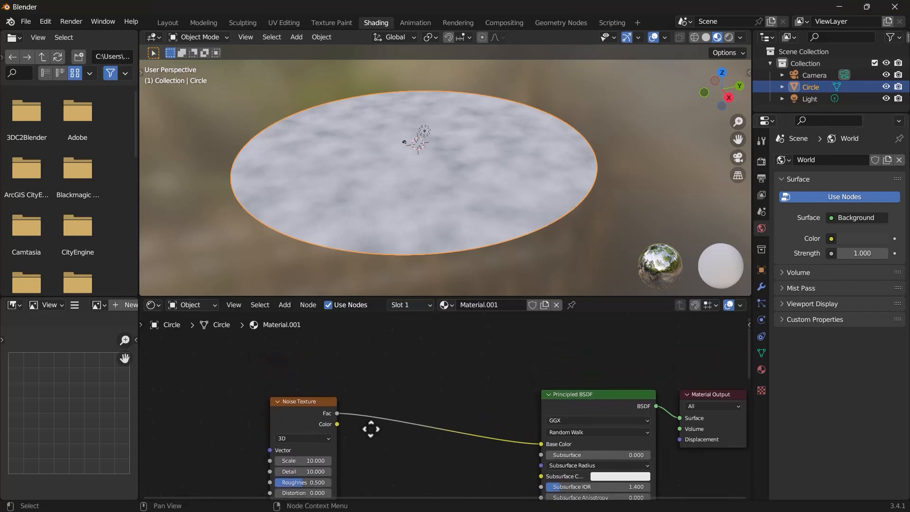
pyautogui.hotkey('shift', 'a')
pyautogui.click(367, 359)
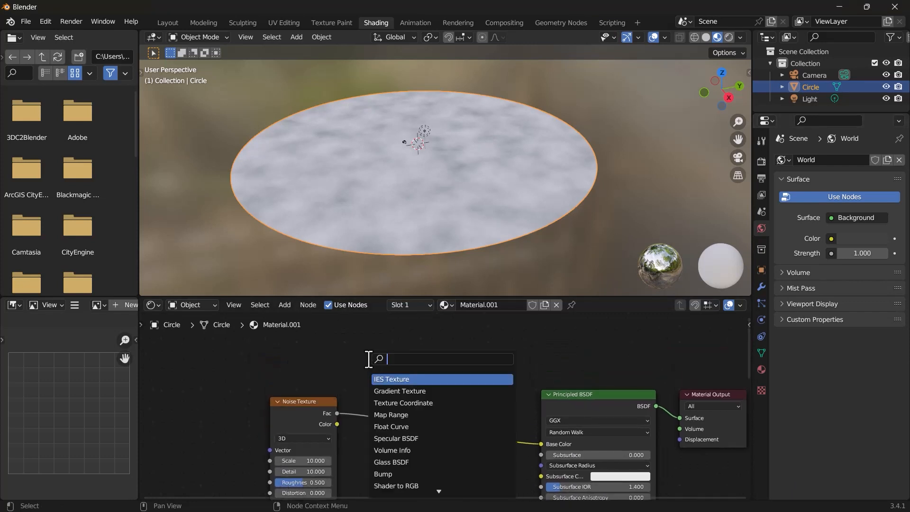
pyautogui.write('color')
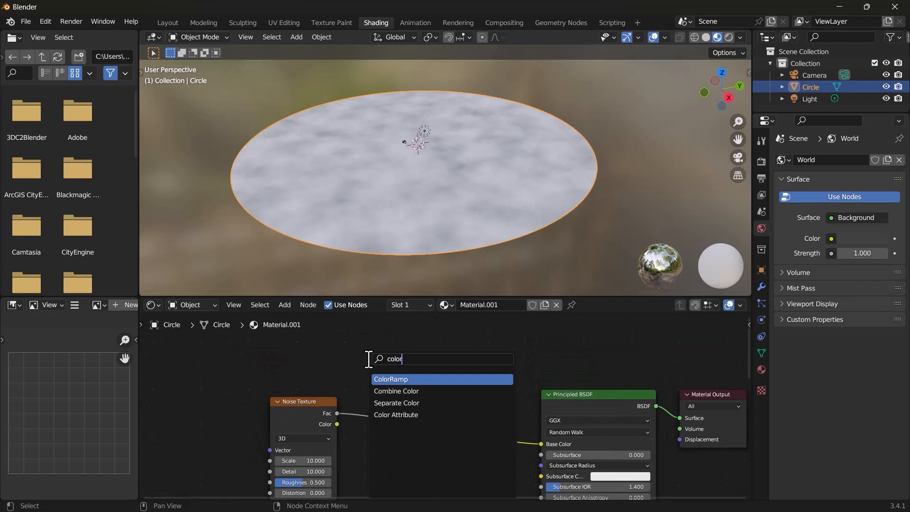
pyautogui.click(383, 378)
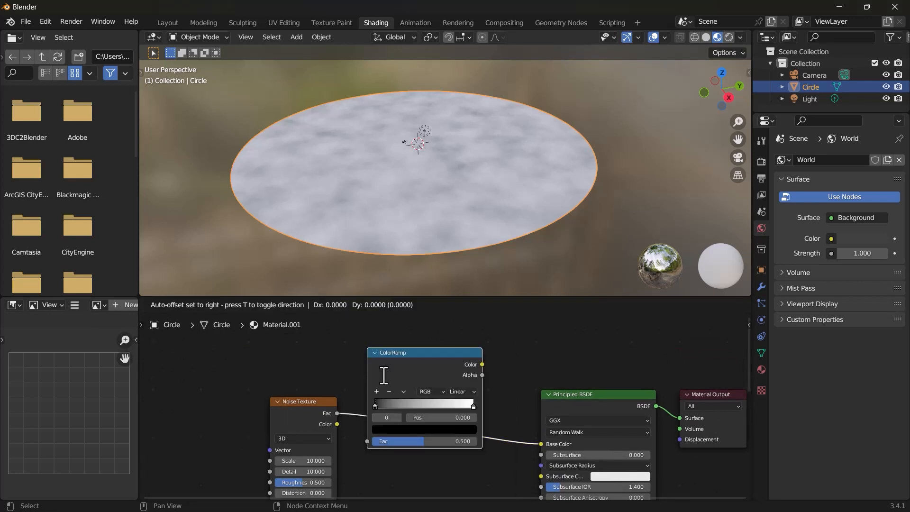
pyautogui.click(368, 351)
pyautogui.moveTo(308, 402); pyautogui.dragTo(147, 427)
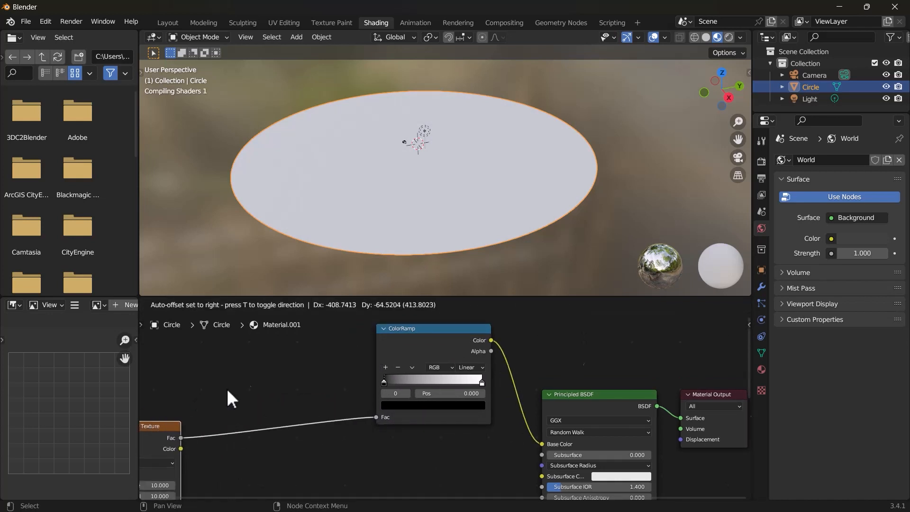
pyautogui.moveTo(538, 332); pyautogui.dragTo(299, 345)
# Step: Move the ColorRamp's black stop inward to about 0.193 and its white stop to about 0.756
pyautogui.moveTo(367, 358); pyautogui.dragTo(490, 372, button='middle')
pyautogui.scroll(2, 334, 429)
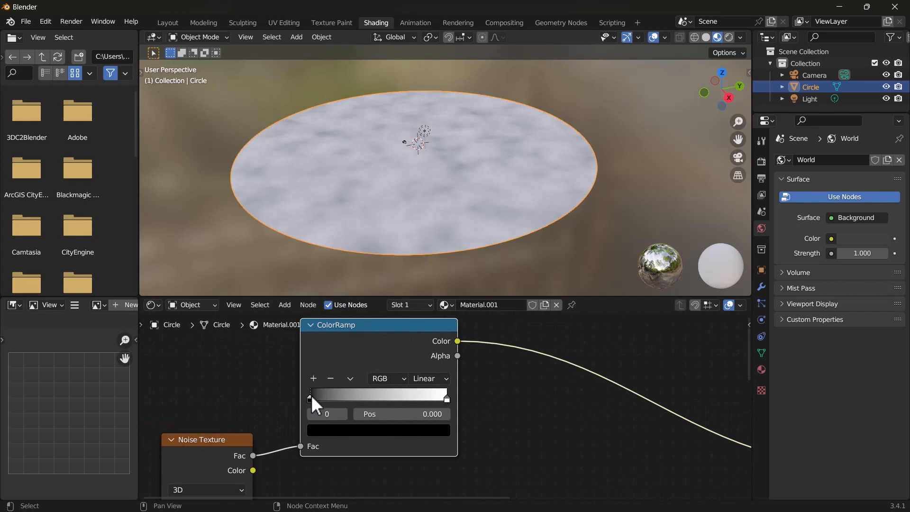
pyautogui.moveTo(311, 398); pyautogui.dragTo(340, 399)
pyautogui.moveTo(447, 398); pyautogui.dragTo(413, 398)
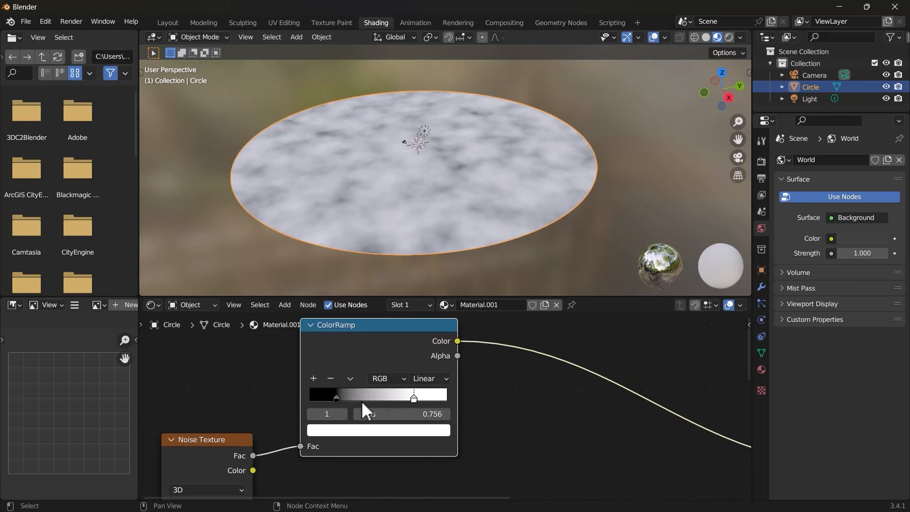
# Step: Set the colour of the ColorRamp's black stop to orange, hex FF7F25
pyautogui.click(336, 398)
pyautogui.click(357, 428)
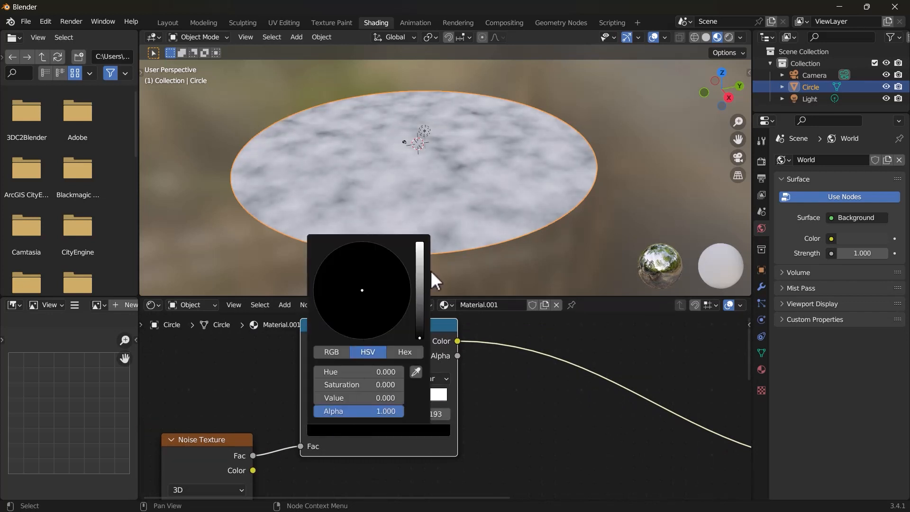
pyautogui.moveTo(420, 271); pyautogui.dragTo(420, 244)
pyautogui.moveTo(362, 291)
pyautogui.mouseDown()
pyautogui.moveTo(344, 313)
pyautogui.moveTo(353, 326)
pyautogui.moveTo(341, 319)
pyautogui.mouseUp()
pyautogui.click(405, 350)
pyautogui.click(365, 372)
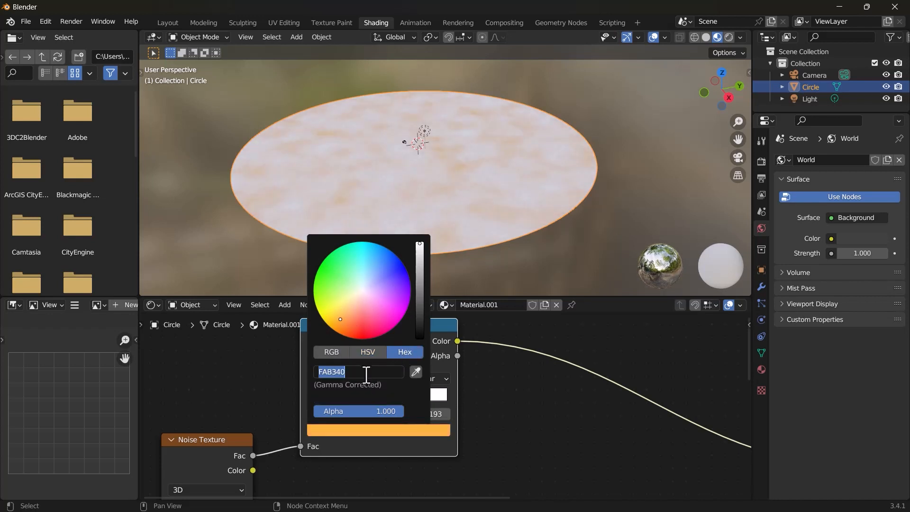
pyautogui.write('FF')
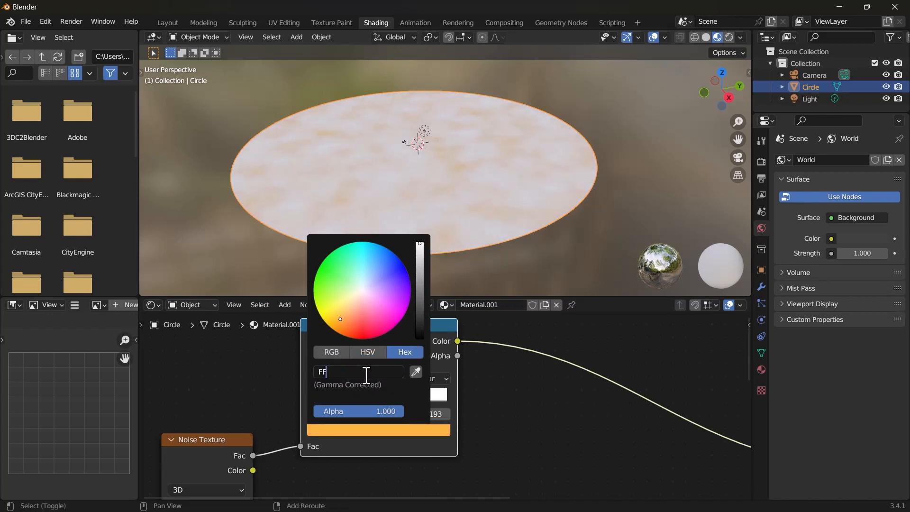
pyautogui.write('7F25')
pyautogui.press('Return')
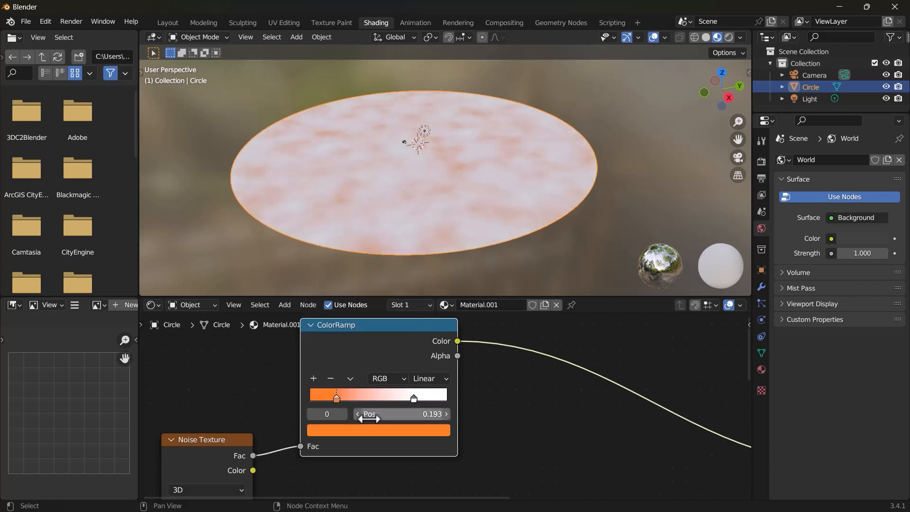
# Step: Set the position of the ColorRamp's orange stop to 0.498 and that of the white stop to 0.625
pyautogui.click(370, 414)
pyautogui.write('0')
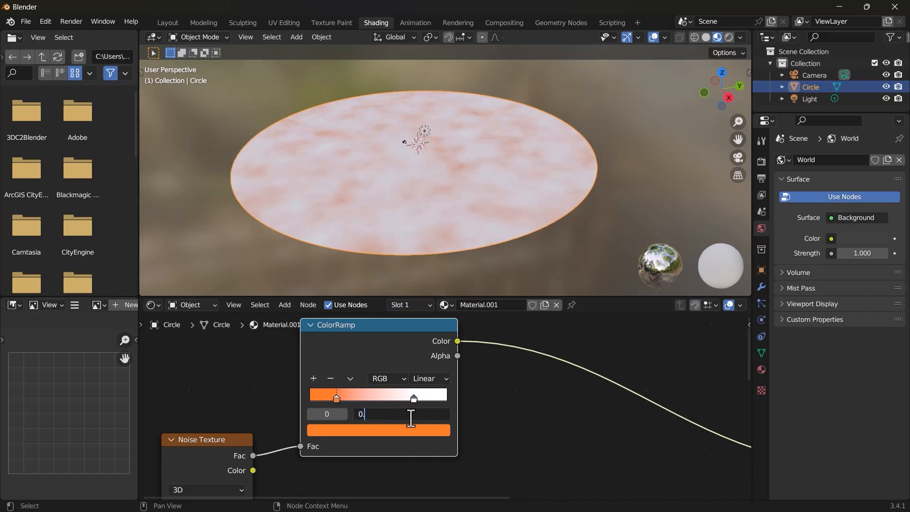
pyautogui.write('.498')
pyautogui.press('Return')
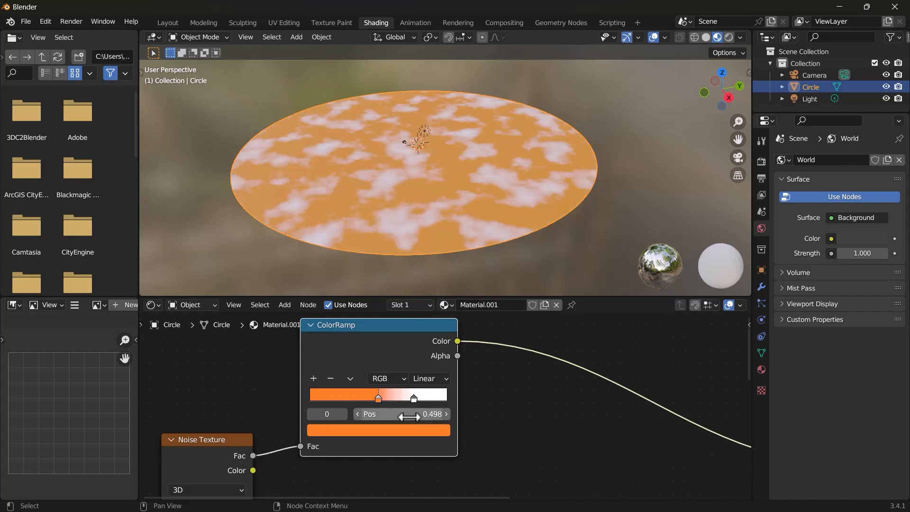
pyautogui.click(414, 399)
pyautogui.click(418, 414)
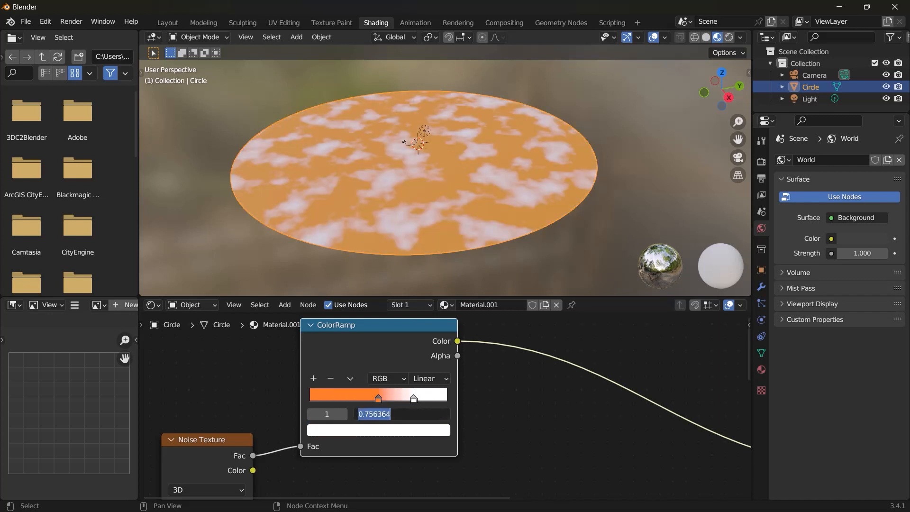
pyautogui.write('0.62')
pyautogui.press('Return')
# Step: Insert a Mix node on the link between the ColorRamp and the Principled BSDF, and set its data type to Color
pyautogui.scroll(-1, 445, 407)
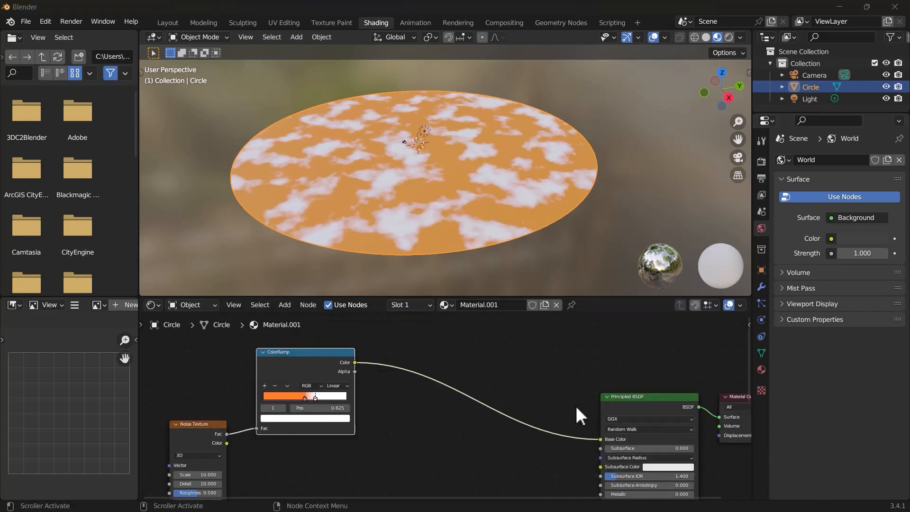
pyautogui.scroll(-3, 465, 383)
pyautogui.moveTo(475, 388); pyautogui.dragTo(483, 418, button='middle')
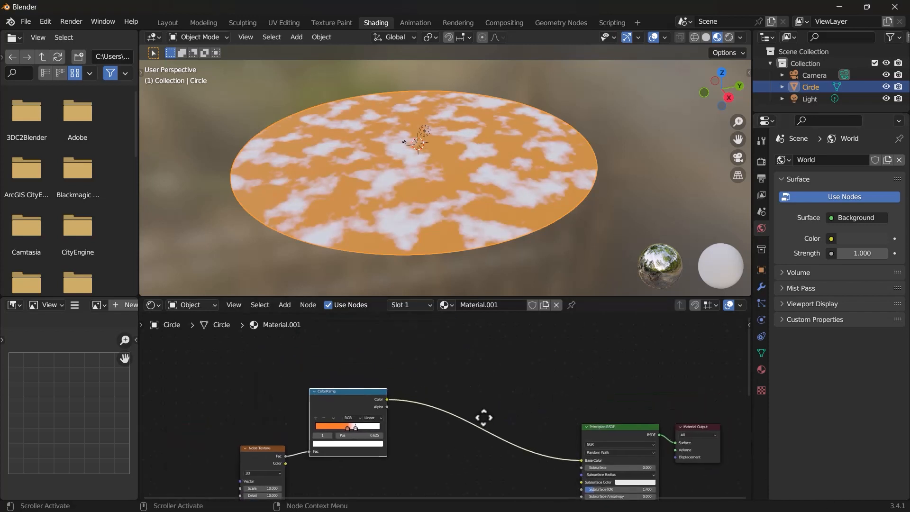
pyautogui.click(463, 369)
pyautogui.hotkey('shift', 'a')
pyautogui.click(461, 368)
pyautogui.write('m')
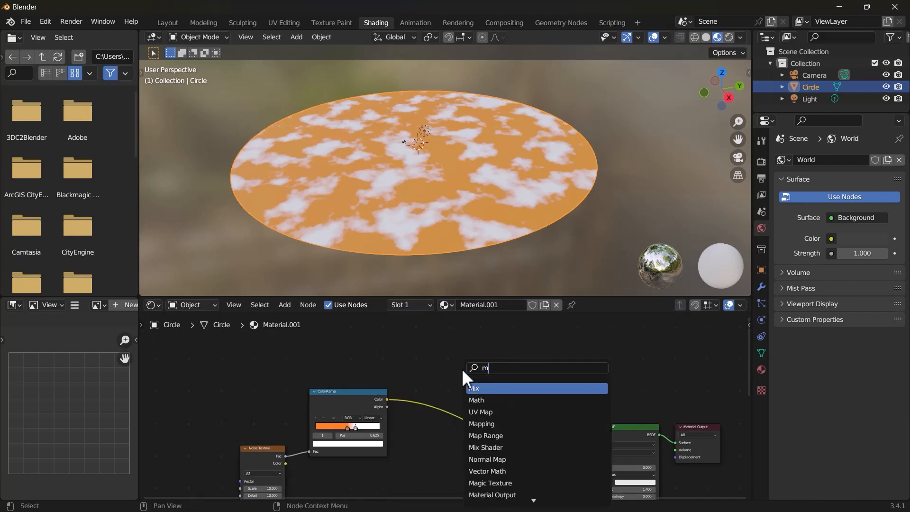
pyautogui.write('ix')
pyautogui.press('Return')
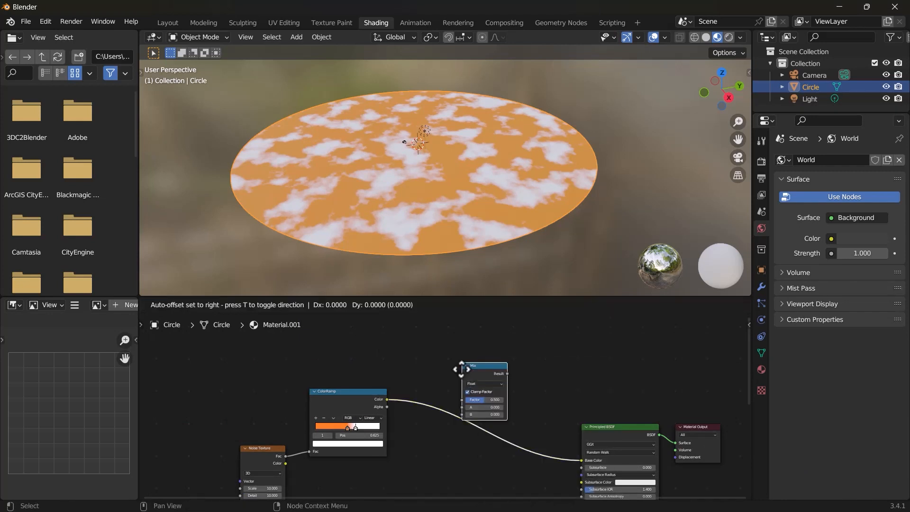
pyautogui.click(449, 389)
pyautogui.scroll(2, 449, 403)
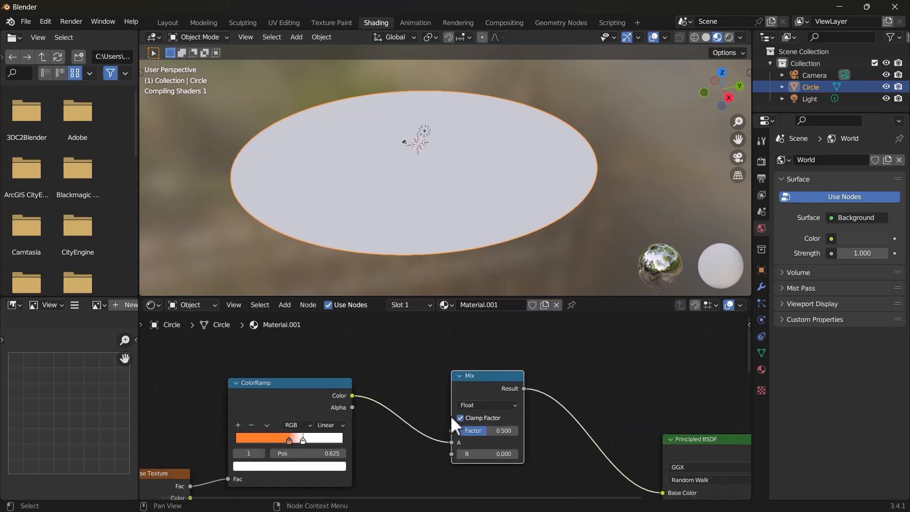
pyautogui.click(480, 405)
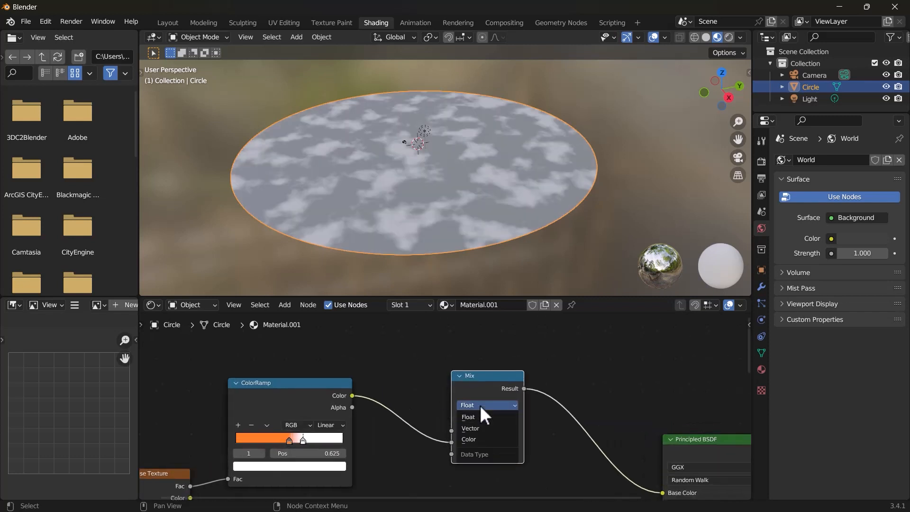
pyautogui.click(469, 439)
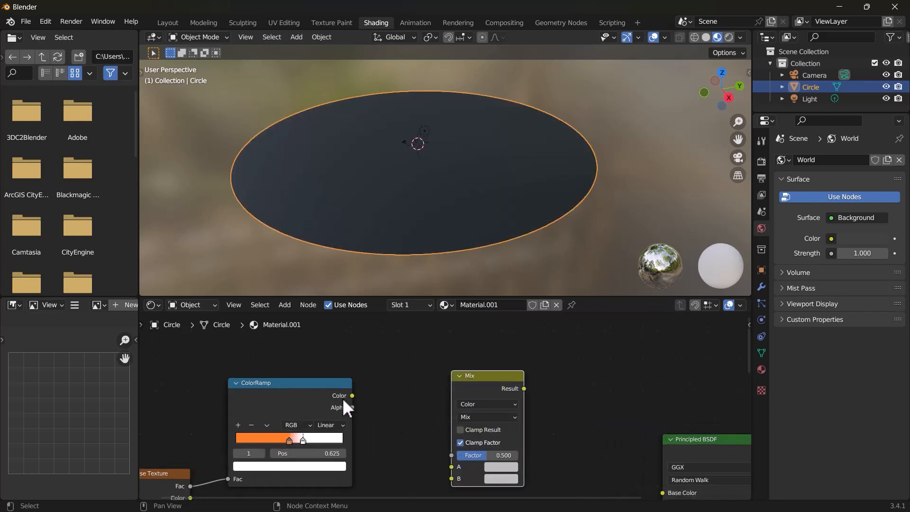
# Step: Connect the ColorRamp's Color output to the Mix node's B input, and the Mix Result to the Principled BSDF's Base Color
pyautogui.moveTo(353, 396); pyautogui.dragTo(452, 478)
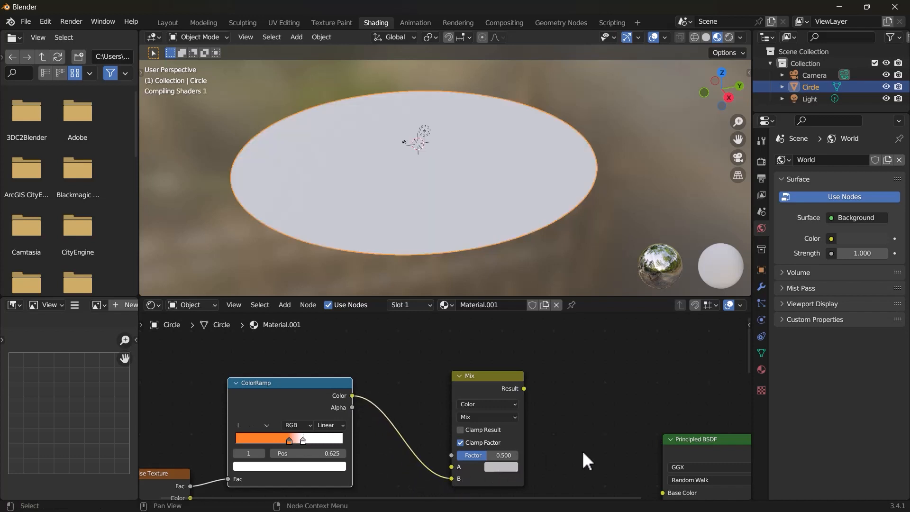
pyautogui.moveTo(563, 414); pyautogui.dragTo(491, 379, button='middle')
pyautogui.moveTo(455, 355); pyautogui.dragTo(590, 458)
# Step: Set the colour of the Mix node's A input to slate blue, hex 50656B
pyautogui.scroll(1, 533, 449)
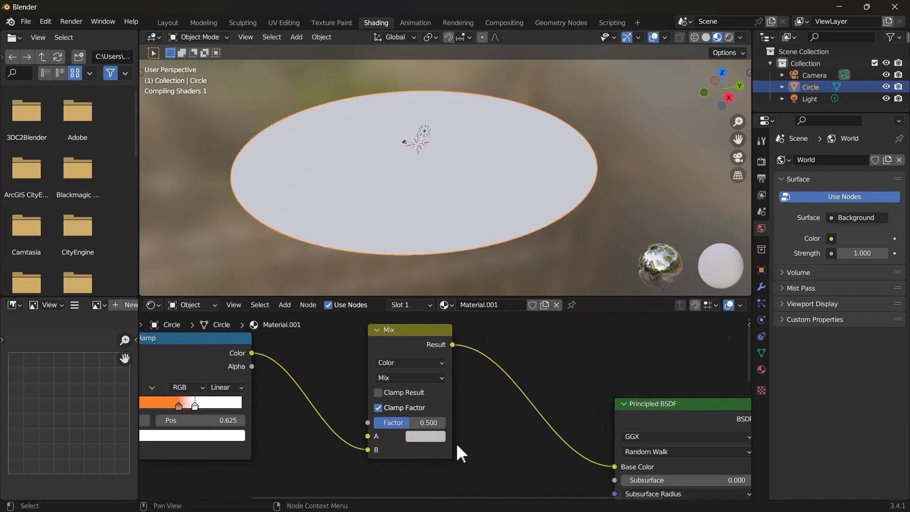
pyautogui.click(433, 437)
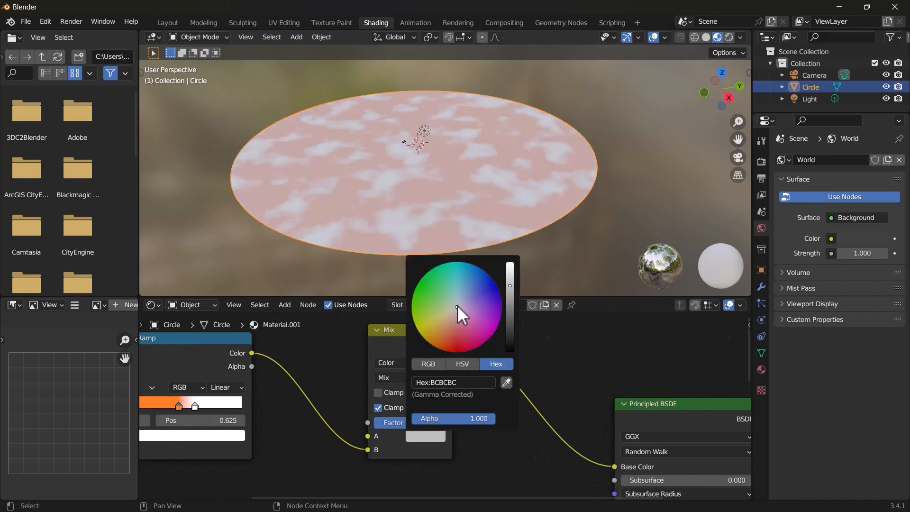
pyautogui.moveTo(457, 306); pyautogui.dragTo(458, 275)
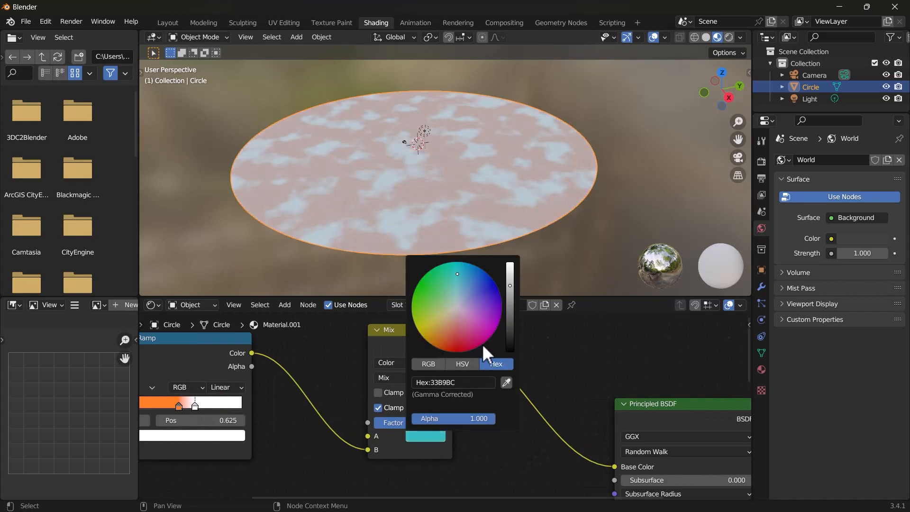
pyautogui.click(468, 383)
pyautogui.write('50656B')
pyautogui.press('Return')
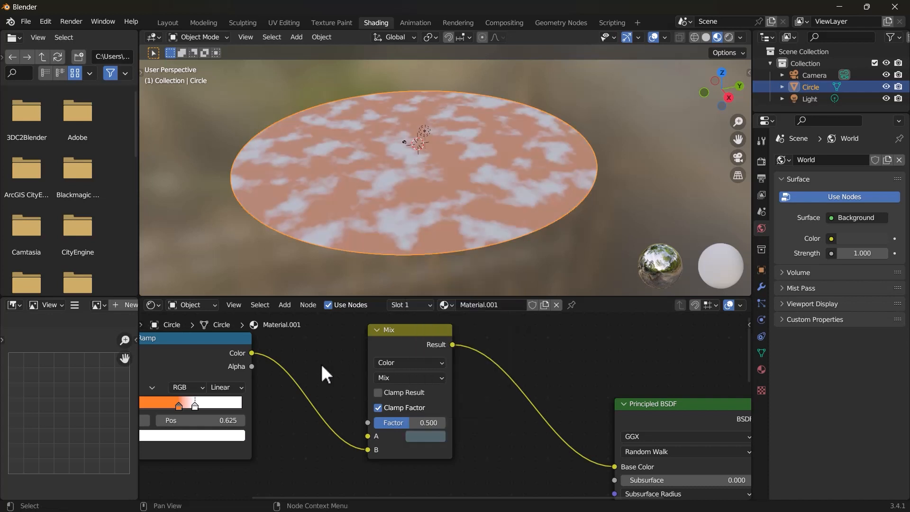
# Step: Set the Mix node's Factor to 1.000 and its blending mode to Multiply
pyautogui.moveTo(412, 422); pyautogui.dragTo(450, 422)
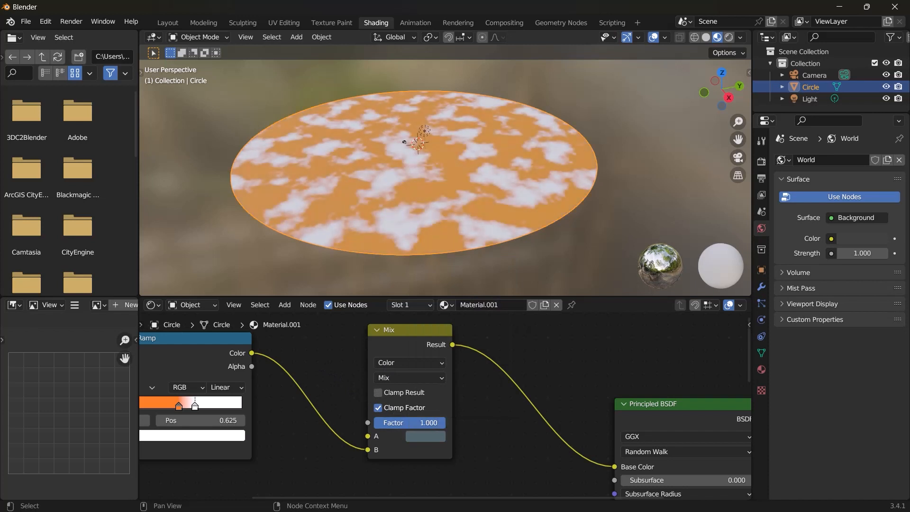
pyautogui.click(428, 378)
pyautogui.click(406, 331)
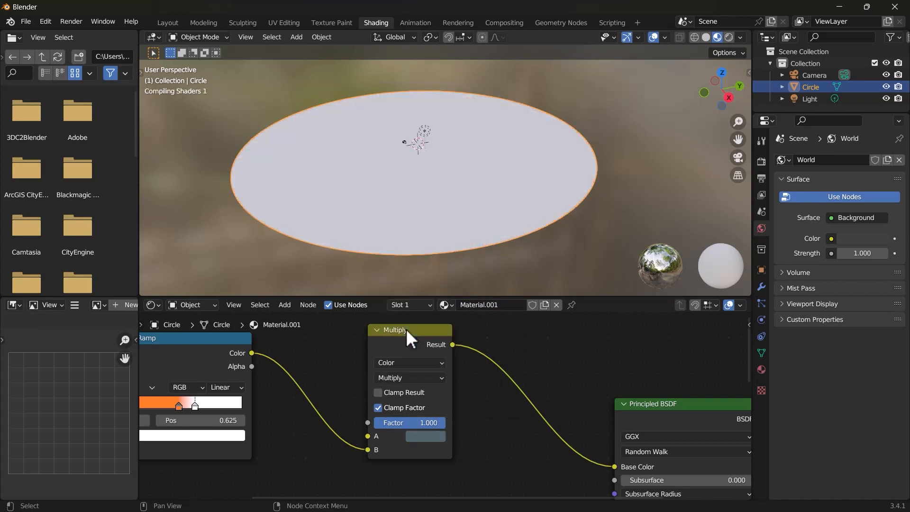
# Step: Duplicate the Multiply node onto the link before the Principled BSDF, and move its incoming link from input A to B
pyautogui.scroll(-2, 406, 328)
pyautogui.press('g')
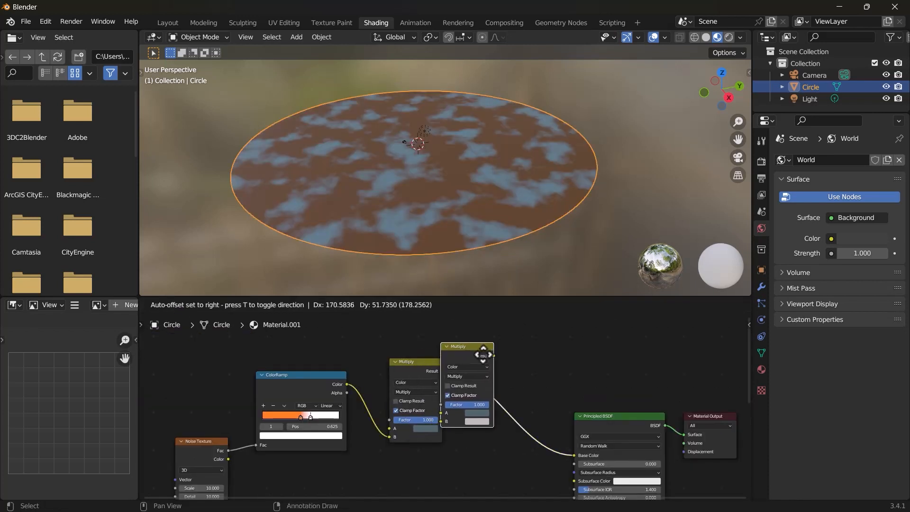
pyautogui.click(536, 371)
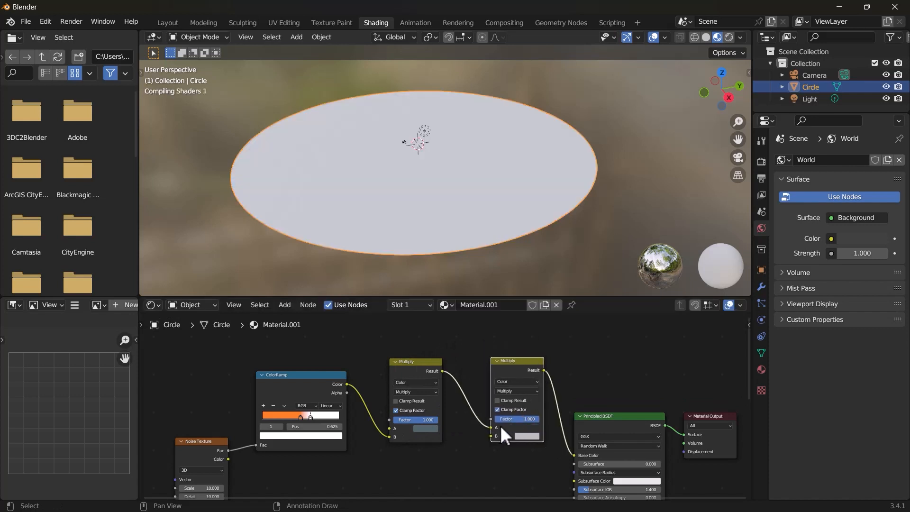
pyautogui.moveTo(488, 427)
pyautogui.mouseDown()
pyautogui.moveTo(480, 431)
pyautogui.moveTo(489, 436)
pyautogui.mouseUp()
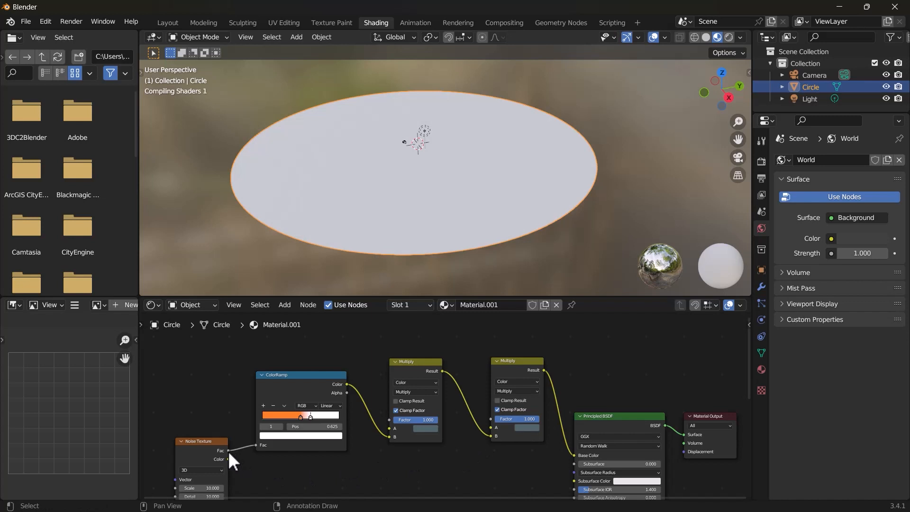
# Step: Reposition the Noise Texture node and connect its Fac output to the second Multiply node's A input
pyautogui.moveTo(215, 443); pyautogui.dragTo(455, 456)
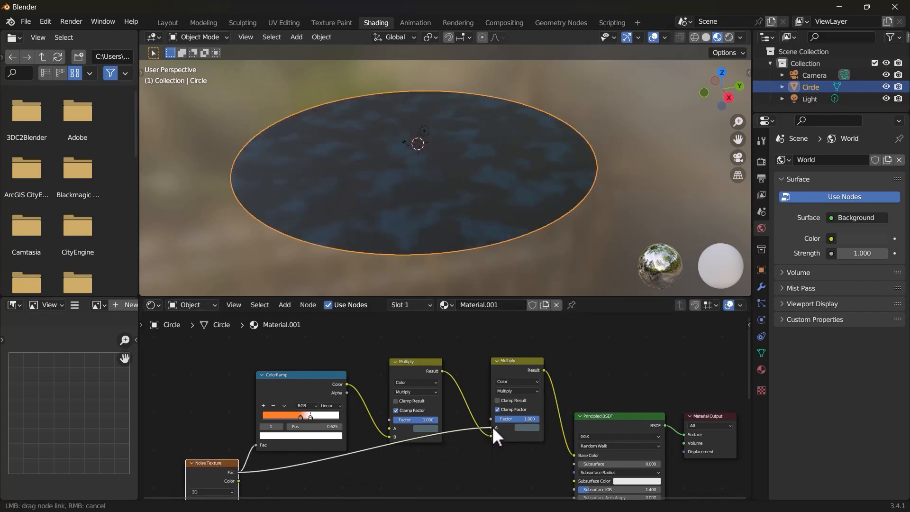
pyautogui.moveTo(492, 426); pyautogui.dragTo(492, 426)
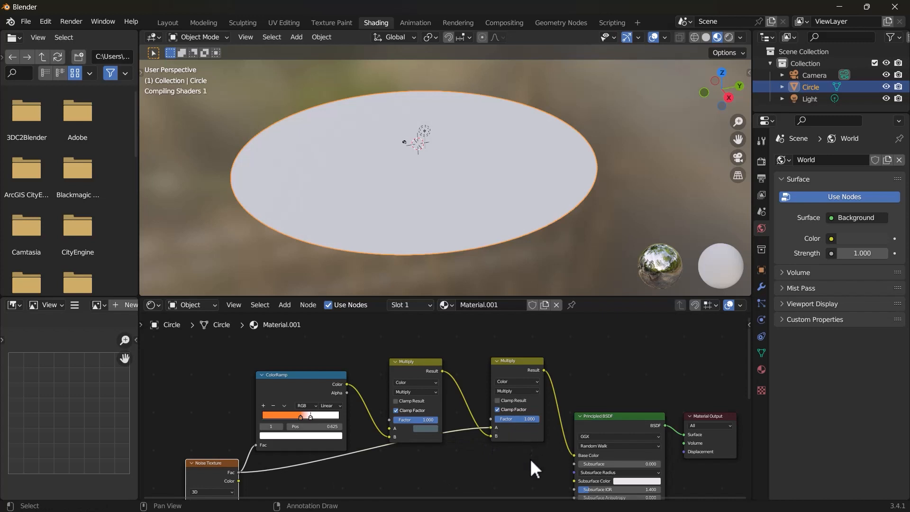
pyautogui.scroll(-3, 488, 466)
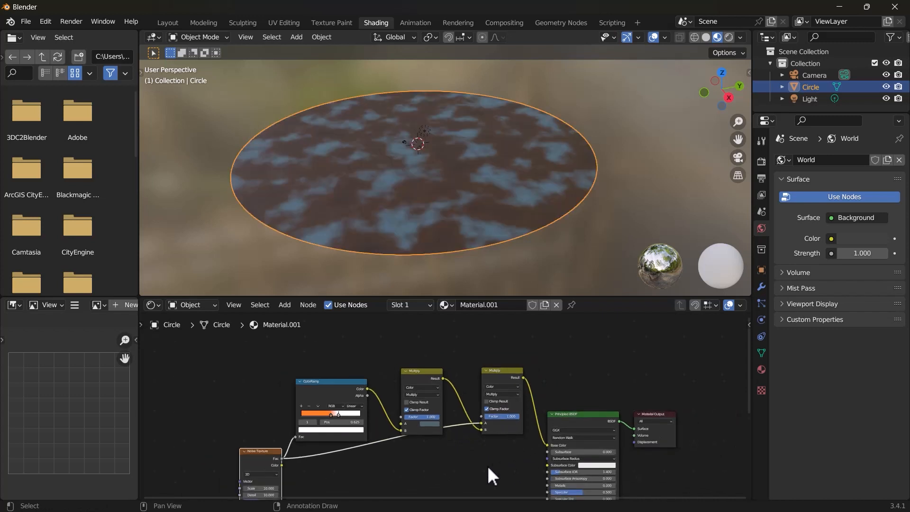
pyautogui.moveTo(487, 466)
pyautogui.mouseDown(button='middle')
pyautogui.moveTo(467, 461)
pyautogui.moveTo(459, 425)
pyautogui.moveTo(495, 449)
pyautogui.mouseUp(button='middle')
pyautogui.scroll(-4, 388, 447)
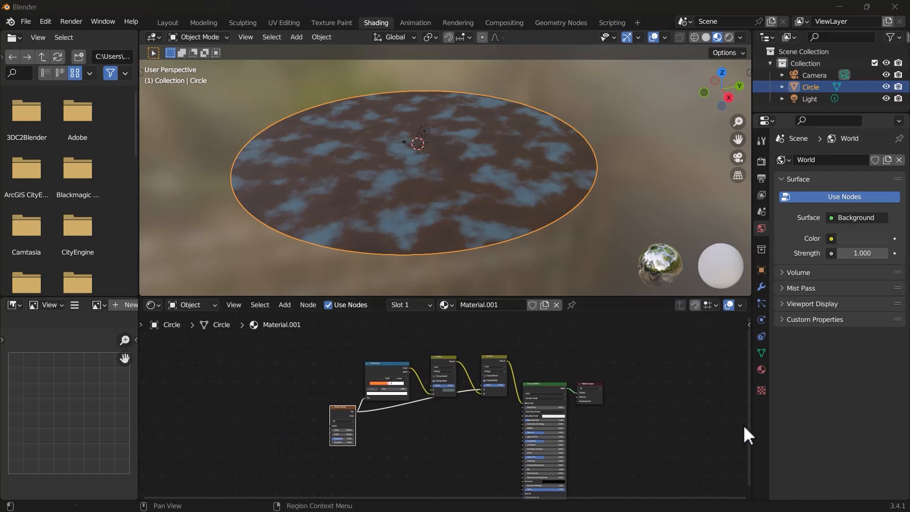
# Step: Enable the Node Wrangler add-on in the preferences and save the preferences
pyautogui.scroll(4, 442, 374)
pyautogui.click(45, 22)
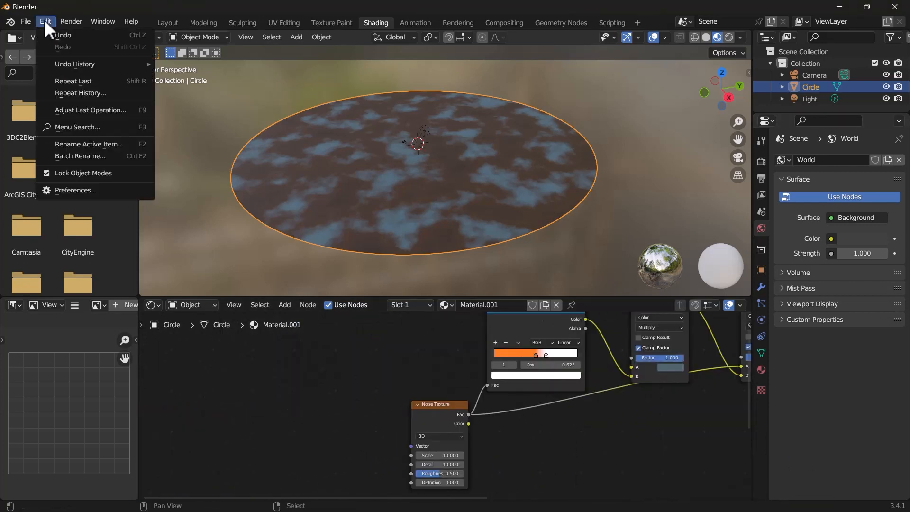
pyautogui.click(79, 186)
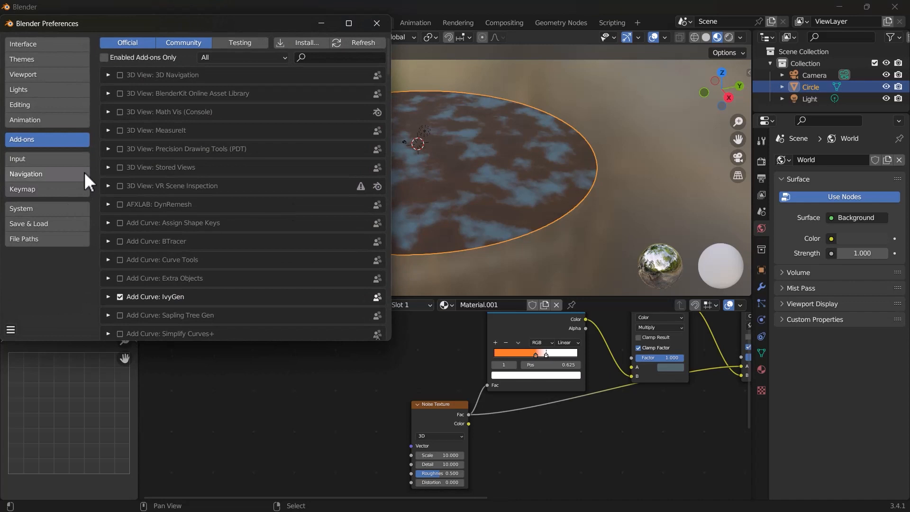
pyautogui.click(330, 58)
pyautogui.write('node w')
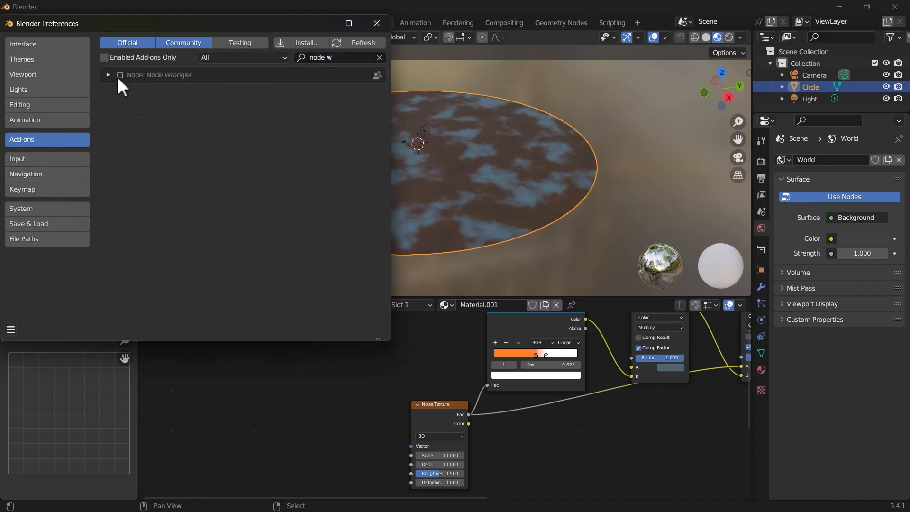
pyautogui.click(11, 330)
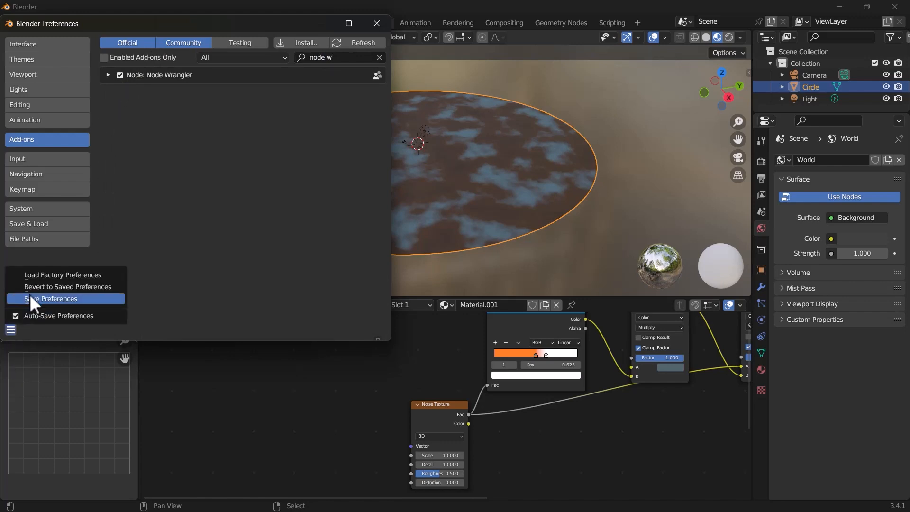
pyautogui.click(29, 297)
pyautogui.click(379, 30)
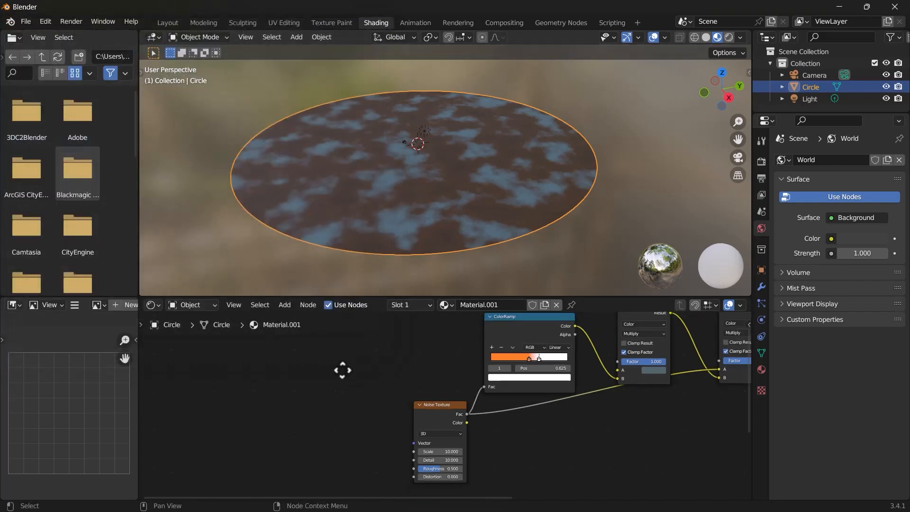
# Step: Add Texture Coordinate and Mapping nodes to the Noise Texture with Node Wrangler, and spread the nodes apart
pyautogui.scroll(-1, 341, 370)
pyautogui.moveTo(407, 396); pyautogui.dragTo(378, 396)
pyautogui.hotkey('ctrl', 't')
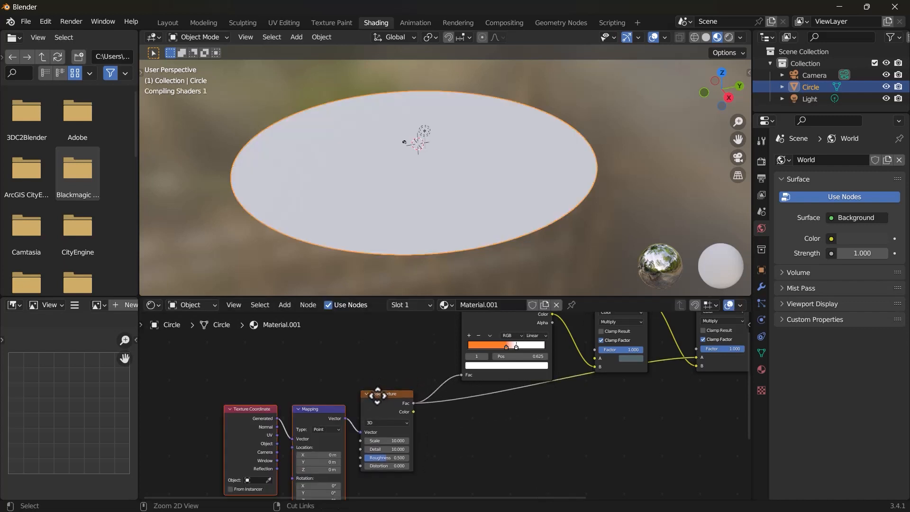
pyautogui.moveTo(314, 408); pyautogui.dragTo(281, 370)
# Step: Set the Mapping node's Scale to X -0.5, Y 0.6 and Z -4.1
pyautogui.moveTo(317, 410); pyautogui.dragTo(335, 356, button='middle')
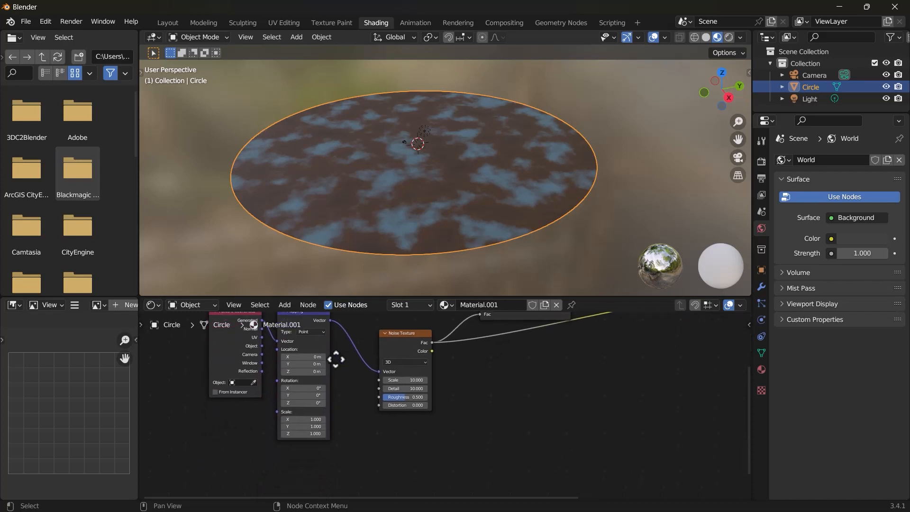
pyautogui.scroll(3, 348, 386)
pyautogui.scroll(1, 339, 397)
pyautogui.moveTo(322, 402); pyautogui.dragTo(483, 367, button='middle')
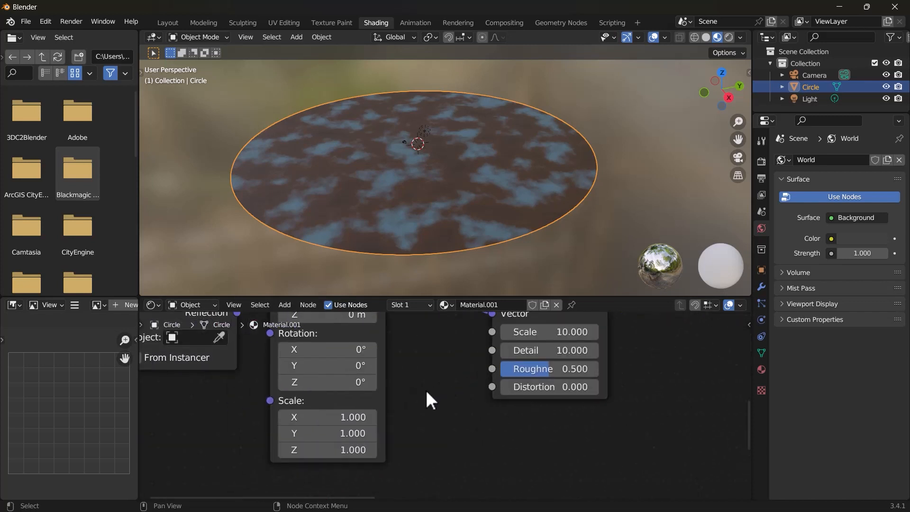
pyautogui.scroll(2, 426, 390)
pyautogui.moveTo(418, 391); pyautogui.dragTo(393, 380, button='middle')
pyautogui.click(266, 410)
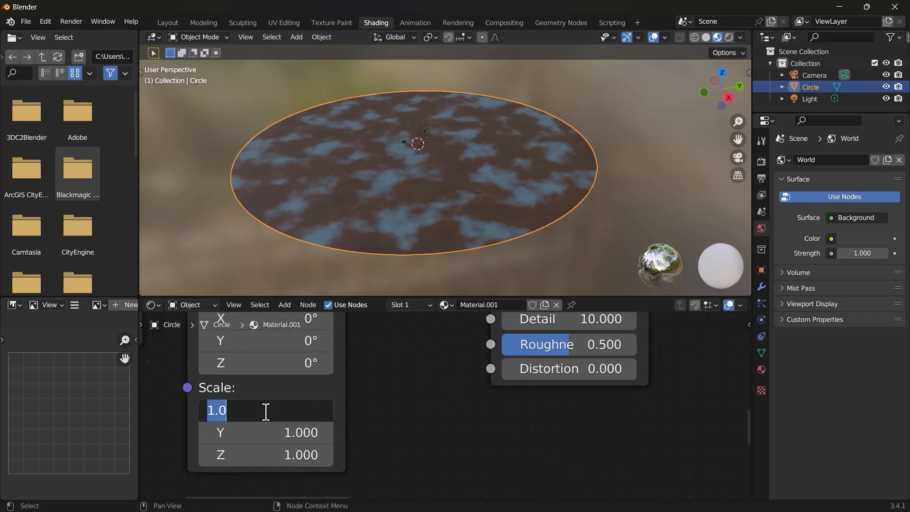
pyautogui.write('-0.5')
pyautogui.press('Return')
pyautogui.click(270, 433)
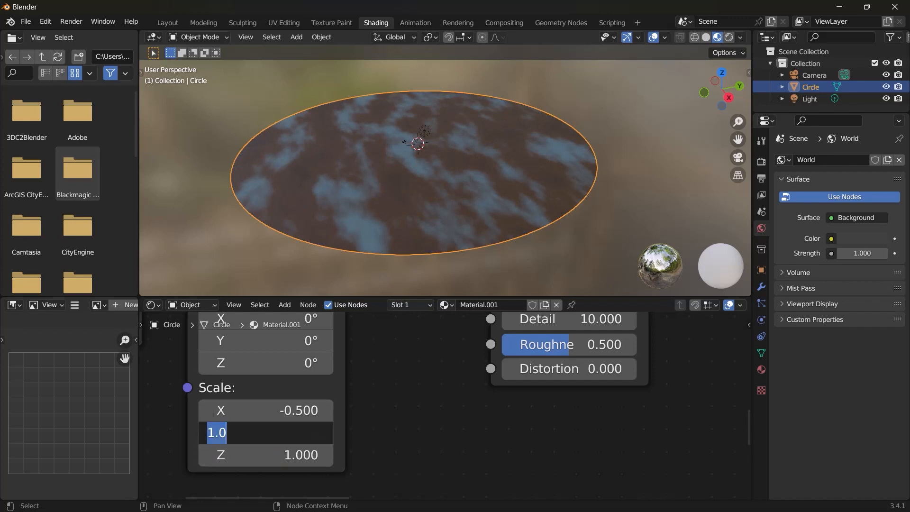
pyautogui.write('0.6')
pyautogui.press('Return')
pyautogui.click(270, 455)
pyautogui.write('-4.1')
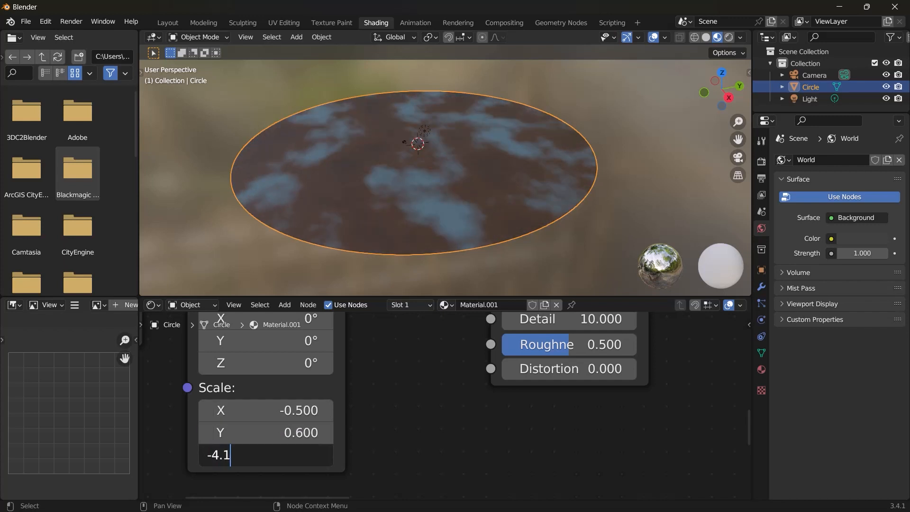
pyautogui.press('Return')
# Step: Add a second Noise Texture node beside the Mapping node and connect its Fac output to the first Noise Texture's Roughness input
pyautogui.scroll(-5, 352, 382)
pyautogui.hotkey('shift', 'a')
pyautogui.click(348, 374)
pyautogui.write('noise')
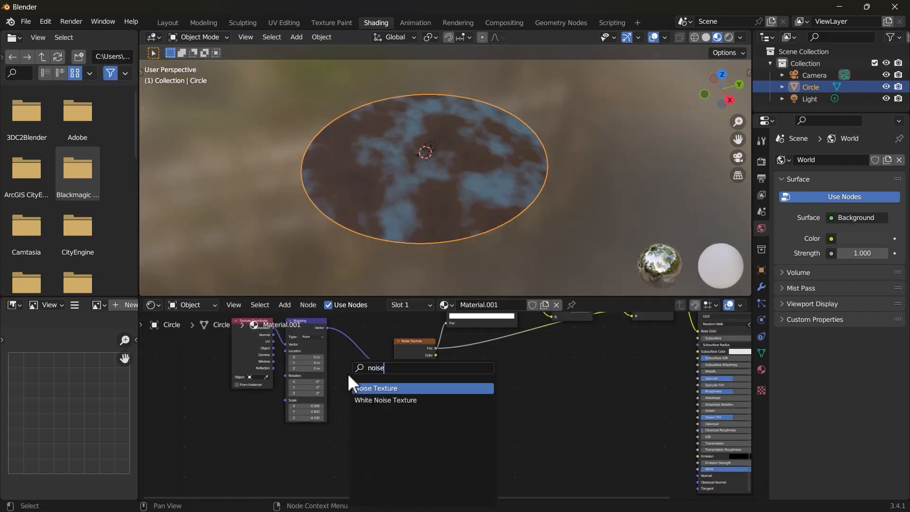
pyautogui.press('Return')
pyautogui.click(348, 374)
pyautogui.scroll(3, 332, 384)
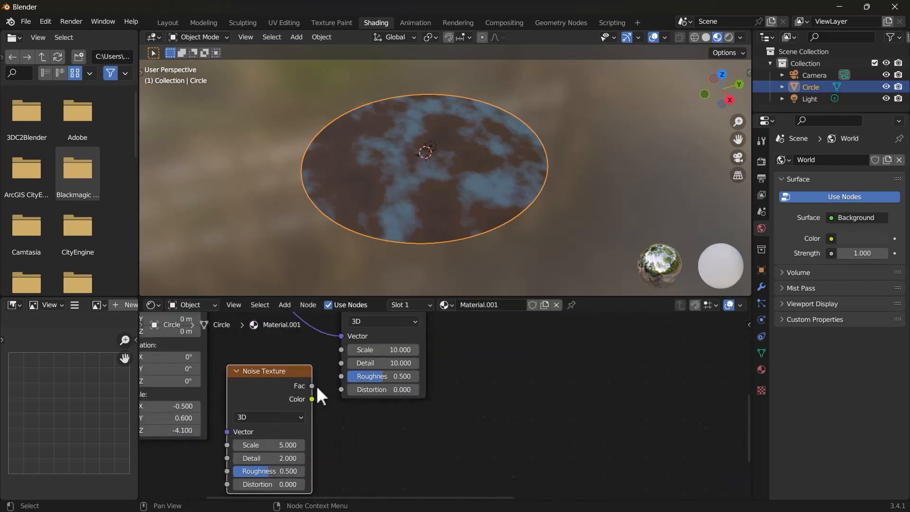
pyautogui.moveTo(312, 385); pyautogui.dragTo(342, 375)
# Step: Set the second Noise Texture's Scale to 96.6, Detail to 5 and Roughness to 0.3
pyautogui.scroll(-1, 342, 376)
pyautogui.moveTo(337, 411); pyautogui.dragTo(341, 396, button='middle')
pyautogui.scroll(-1, 340, 396)
pyautogui.moveTo(292, 405); pyautogui.dragTo(284, 371)
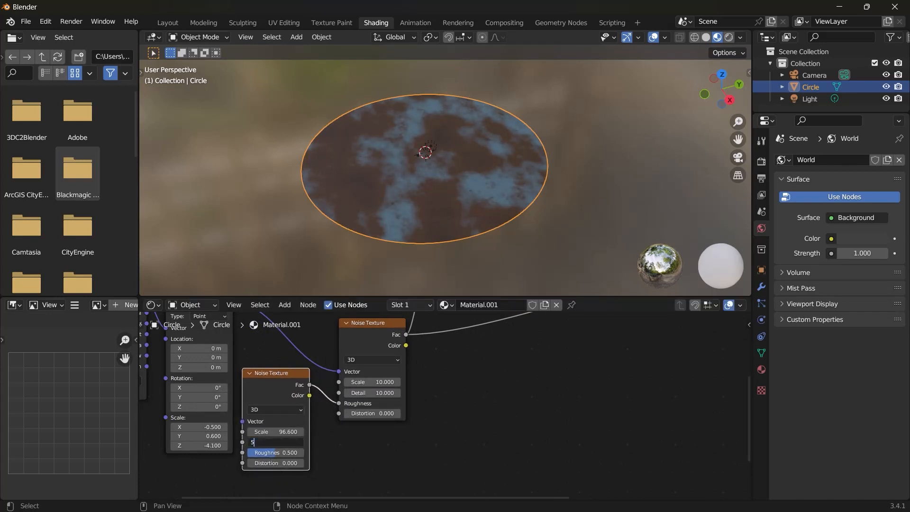
pyautogui.moveTo(270, 452); pyautogui.dragTo(259, 452)
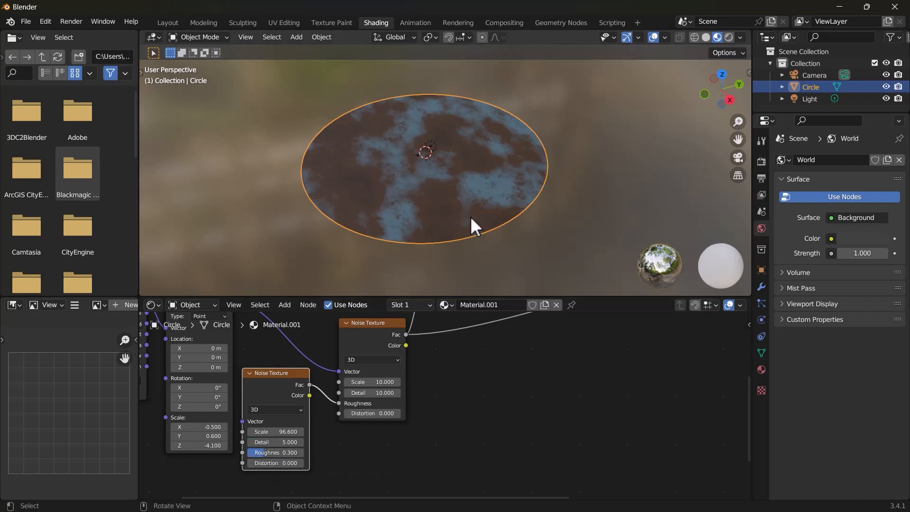
# Step: Examine the material on the circle from close up and from several angles, and look over the node tree
pyautogui.scroll(4, 471, 216)
pyautogui.moveTo(470, 215); pyautogui.dragTo(357, 191, button='middle')
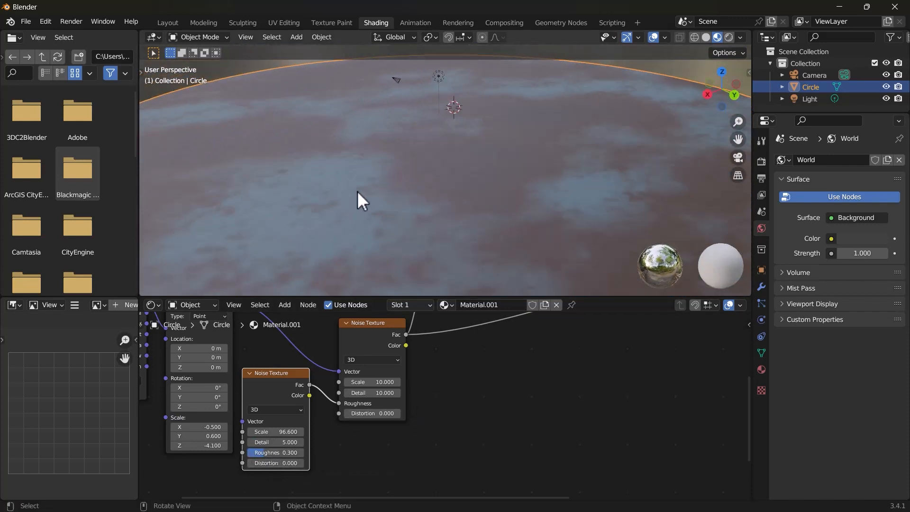
pyautogui.scroll(-4, 380, 196)
pyautogui.scroll(-6, 524, 365)
pyautogui.scroll(-4, 525, 366)
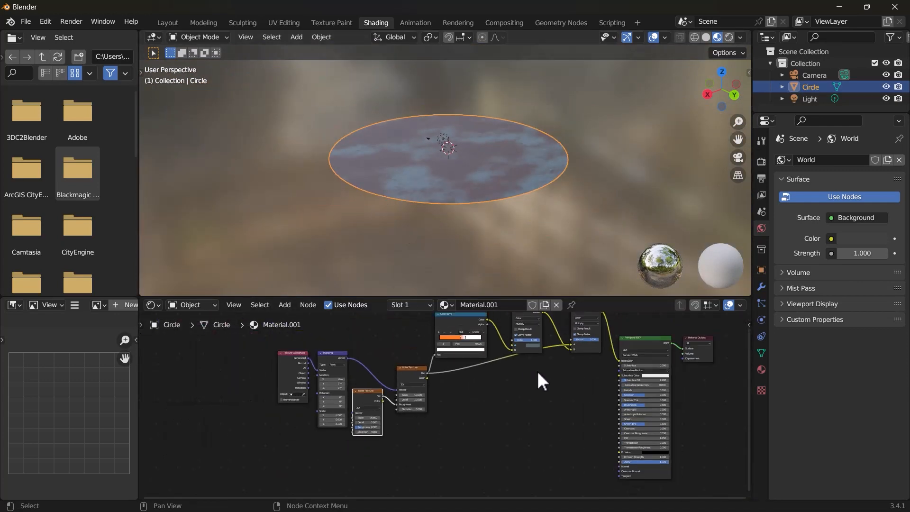
pyautogui.moveTo(533, 370); pyautogui.dragTo(341, 365, button='middle')
pyautogui.scroll(10, 403, 393)
pyautogui.moveTo(451, 427); pyautogui.dragTo(453, 498, button='middle')
pyautogui.moveTo(451, 181); pyautogui.dragTo(521, 256, button='middle')
# Step: Add a second ColorRamp node and connect its Color output to the Principled BSDF's Roughness input
pyautogui.moveTo(485, 428)
pyautogui.mouseDown()
pyautogui.moveTo(429, 428)
pyautogui.moveTo(538, 428)
pyautogui.moveTo(476, 428)
pyautogui.mouseUp()
pyautogui.moveTo(343, 428); pyautogui.dragTo(438, 410, button='middle')
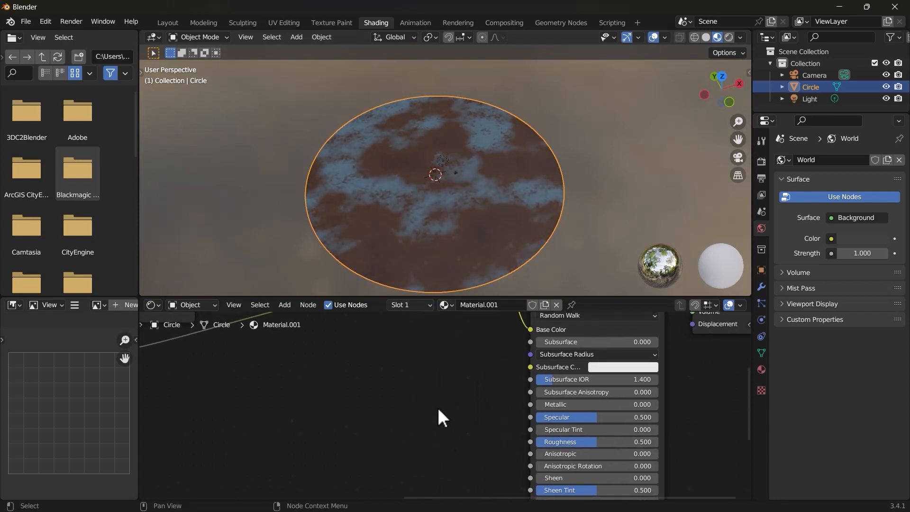
pyautogui.hotkey('shift', 'a')
pyautogui.click(391, 374)
pyautogui.write('coll')
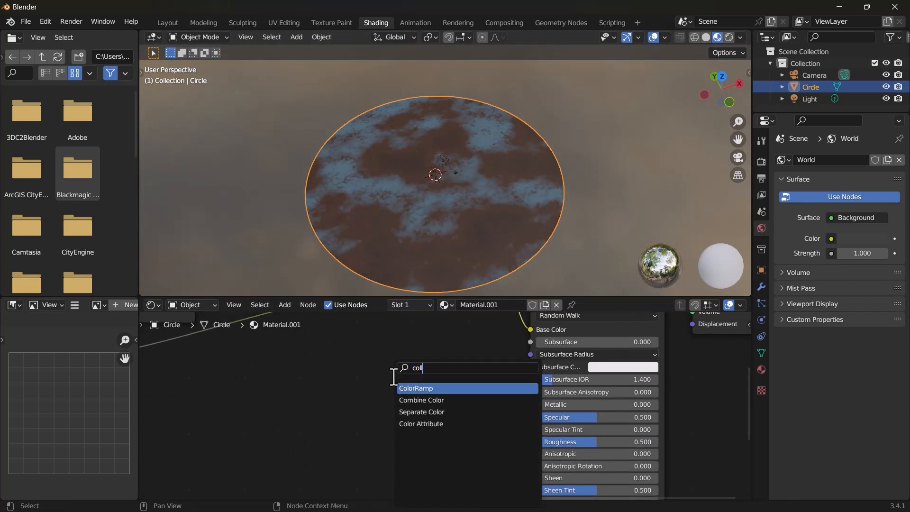
pyautogui.press('Return')
pyautogui.click(448, 380)
pyautogui.moveTo(453, 396); pyautogui.dragTo(530, 442)
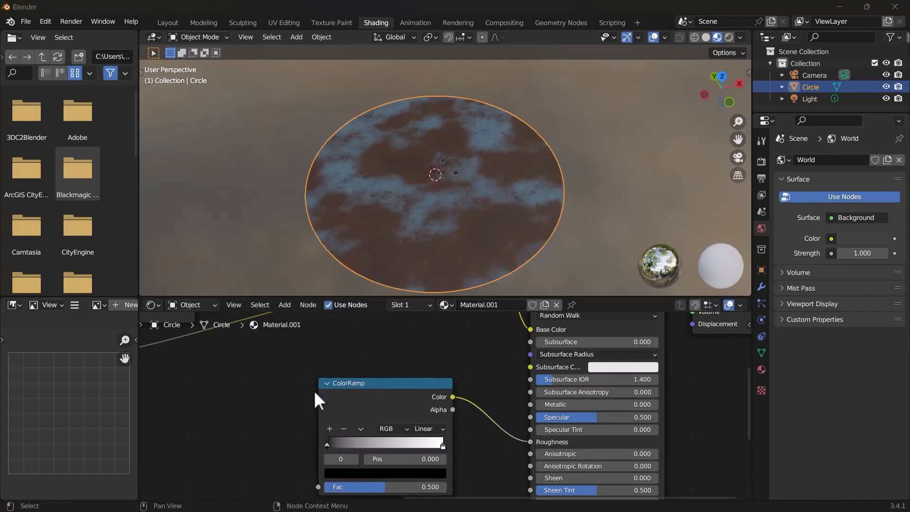
# Step: Connect the first Noise Texture's Fac output to the roughness ColorRamp's Fac input and set the black stop's position to 0.44
pyautogui.scroll(-3, 396, 410)
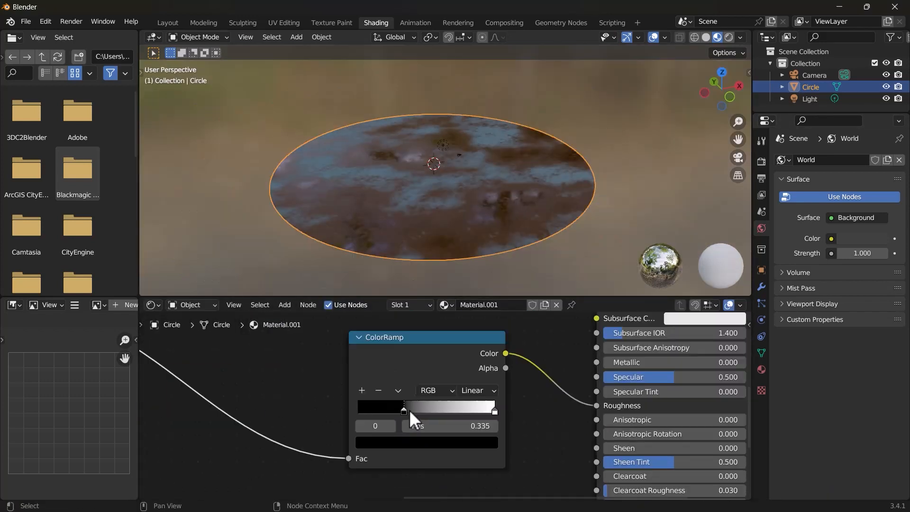
pyautogui.click(449, 426)
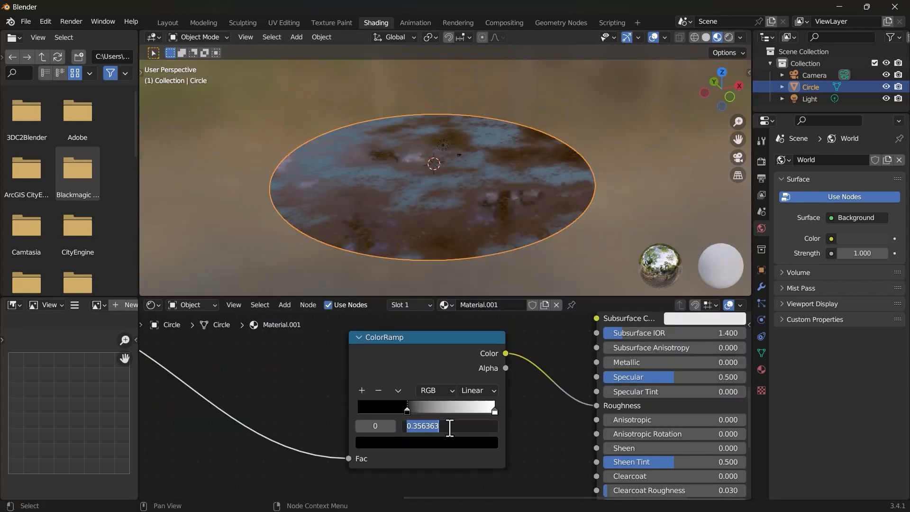
pyautogui.write('0.44')
pyautogui.press('Return')
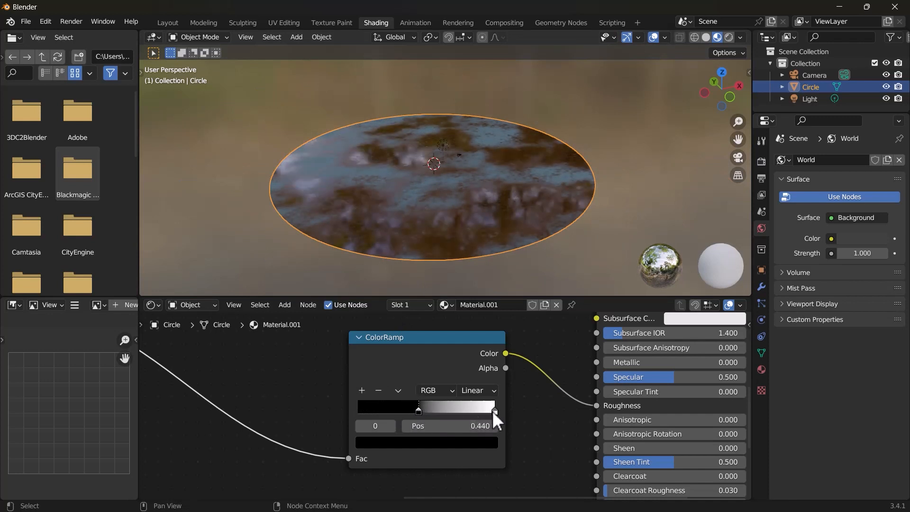
# Step: Move the white stop of the roughness ColorRamp to position 0.611 and inspect the circle's reflections
pyautogui.click(493, 410)
pyautogui.click(449, 425)
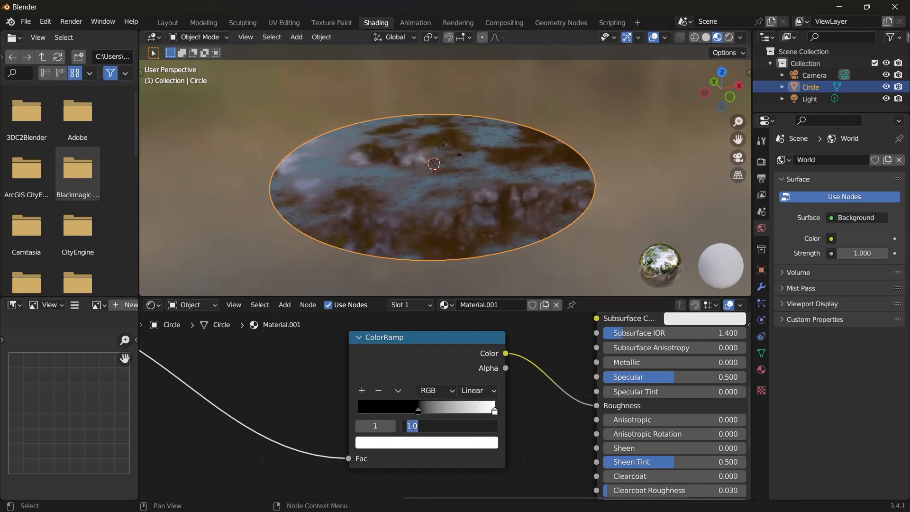
pyautogui.press('Return')
pyautogui.moveTo(493, 223); pyautogui.dragTo(452, 234, button='middle')
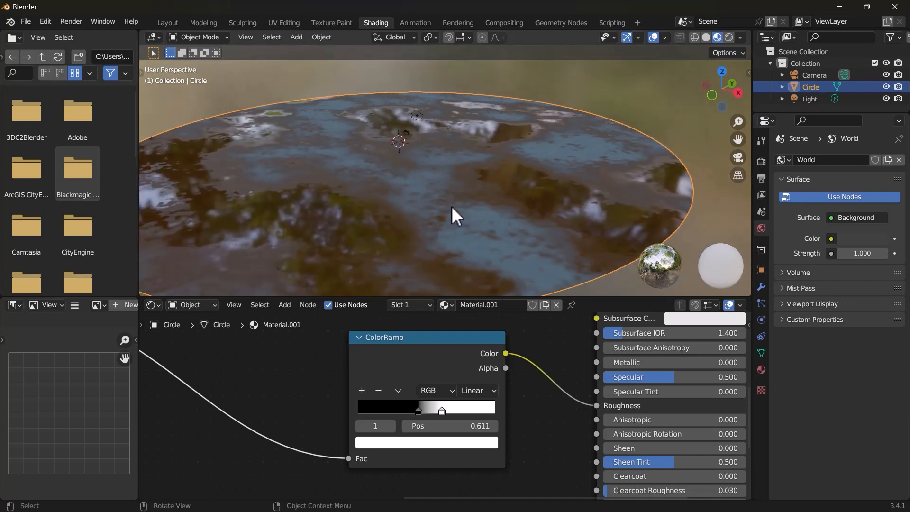
pyautogui.scroll(-6, 444, 206)
# Step: Add an Invert node on the link between the second ColorRamp and the Principled BSDF's Roughness input
pyautogui.moveTo(451, 352); pyautogui.dragTo(382, 370)
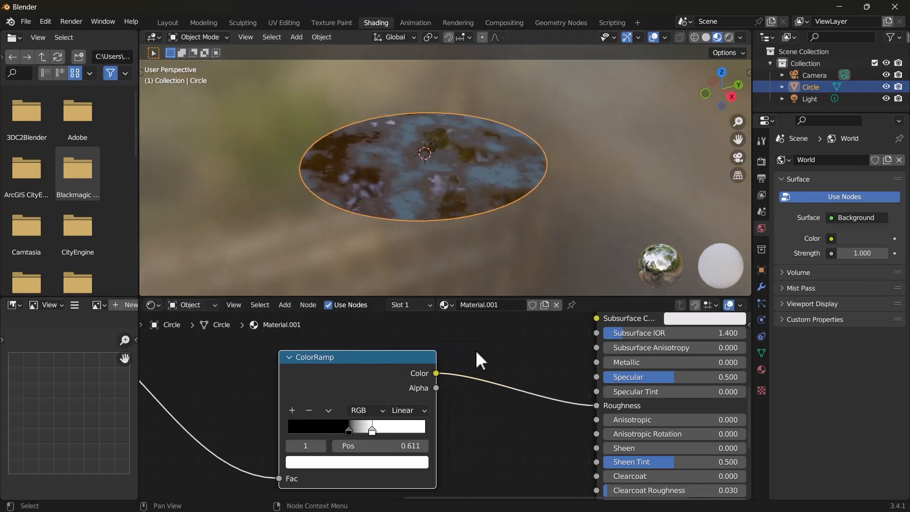
pyautogui.scroll(-6, 476, 350)
pyautogui.hotkey('shift', 'a')
pyautogui.click(476, 351)
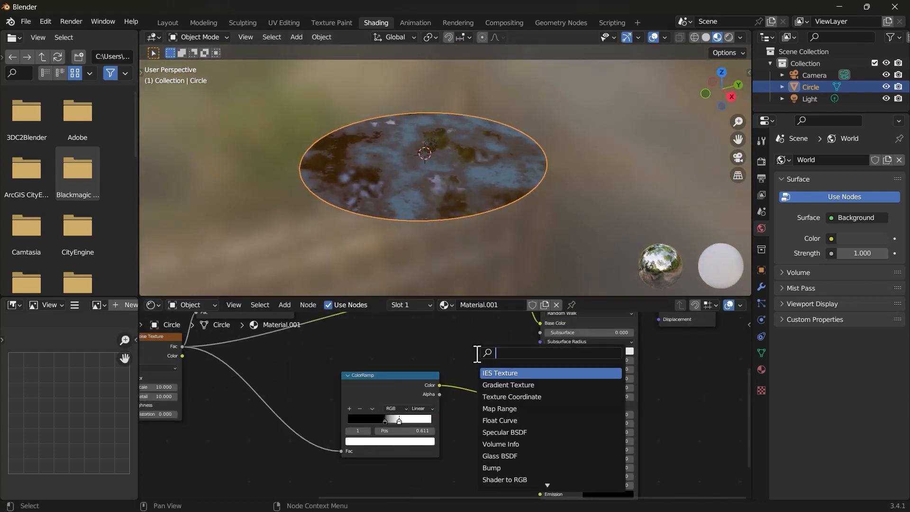
pyautogui.write('invert')
pyautogui.press('Return')
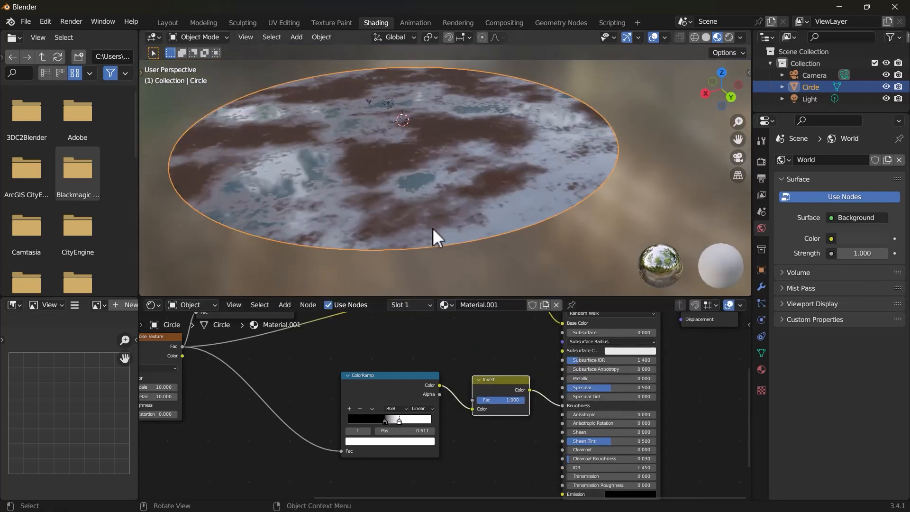
# Step: Duplicate the roughness ColorRamp and Invert pair, connecting the copy's input to the first Noise Texture's Fac and its output to Metallic
pyautogui.moveTo(420, 393); pyautogui.dragTo(471, 431)
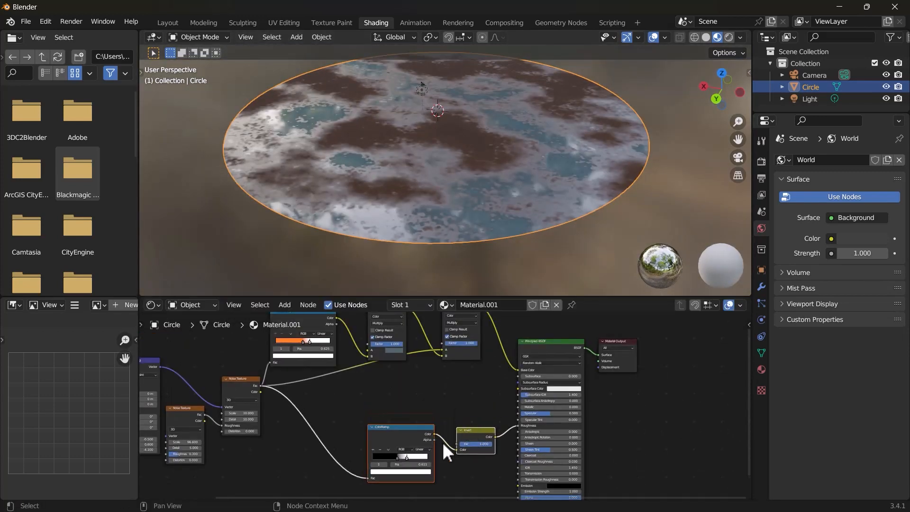
pyautogui.hotkey('shift', 'd')
pyautogui.click(441, 383)
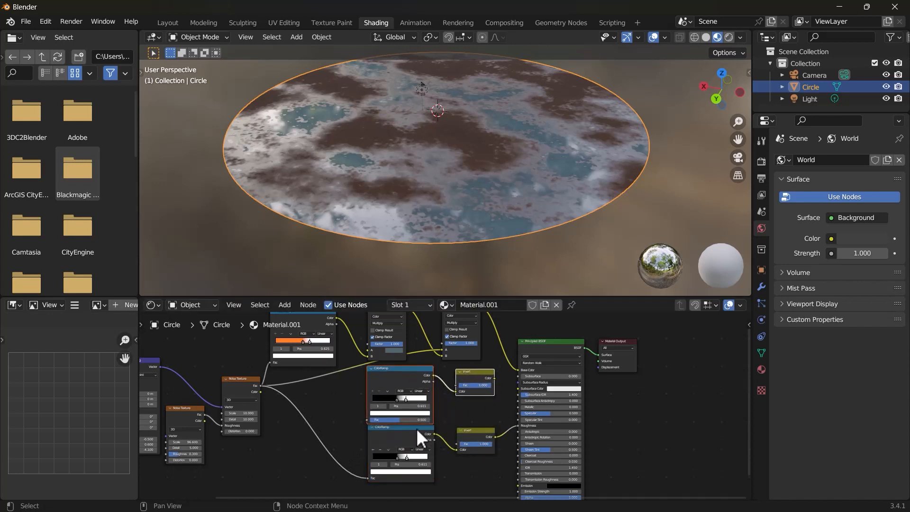
pyautogui.scroll(3, 416, 434)
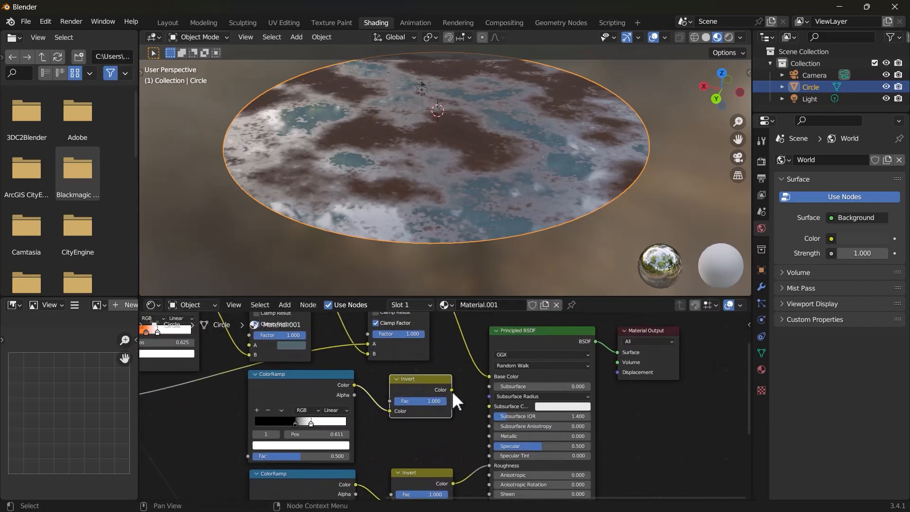
pyautogui.moveTo(452, 390); pyautogui.dragTo(489, 436)
pyautogui.scroll(-2, 427, 440)
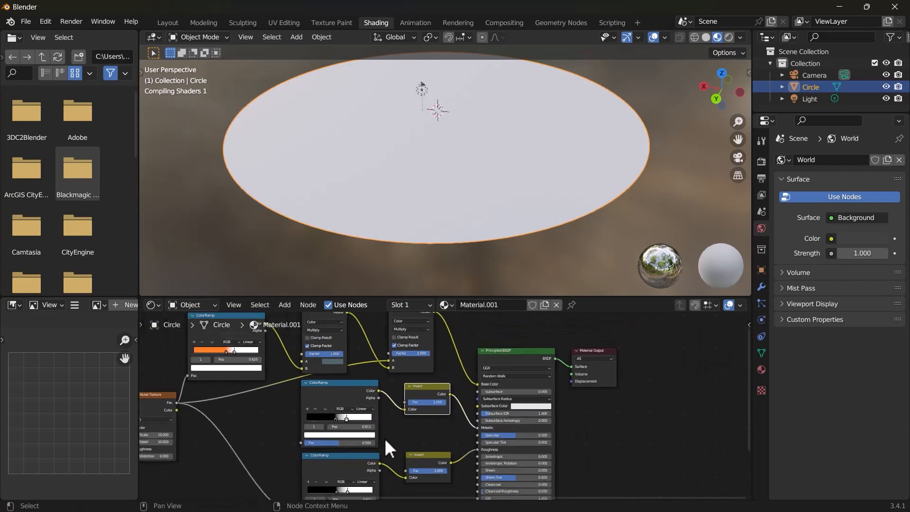
pyautogui.moveTo(177, 402); pyautogui.dragTo(301, 443)
pyautogui.moveTo(589, 181); pyautogui.dragTo(584, 288, button='middle')
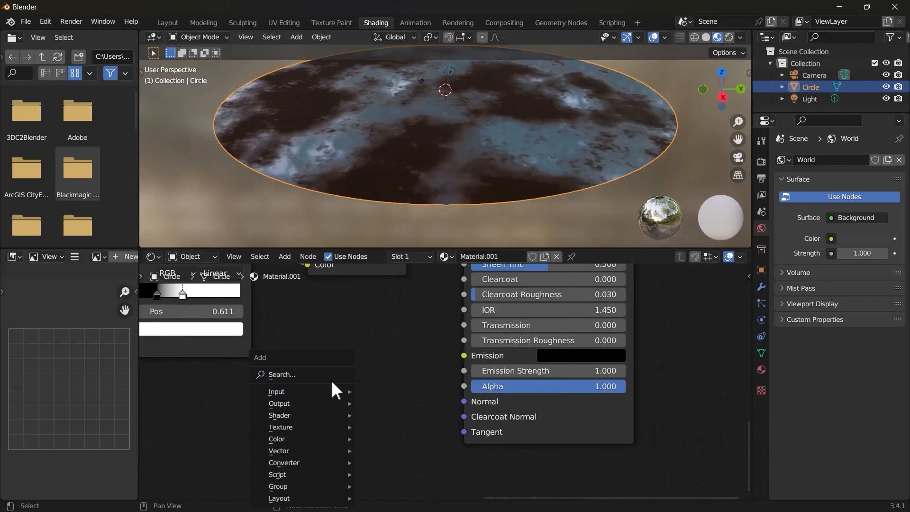
# Step: Add a Bump node below the ColorRamps and connect its Normal output to the Principled BSDF's Normal input
pyautogui.click(331, 377)
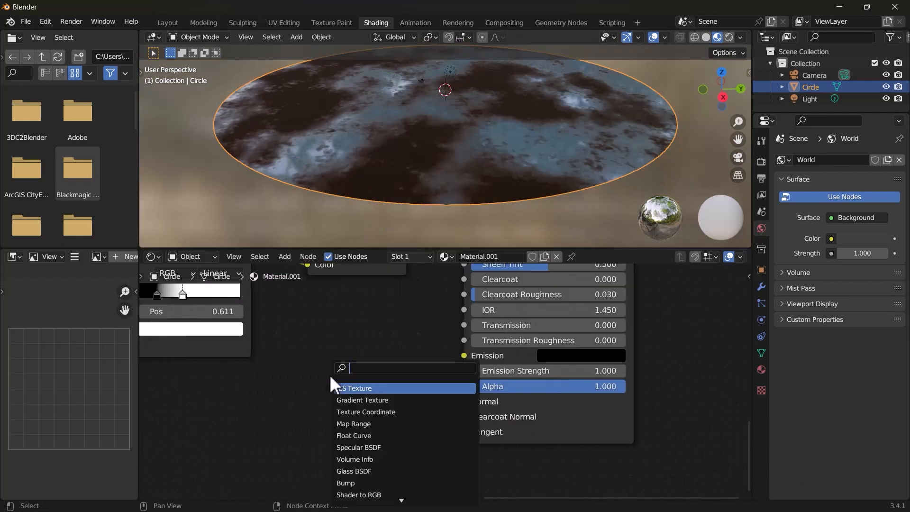
pyautogui.write('bump')
pyautogui.press('Return')
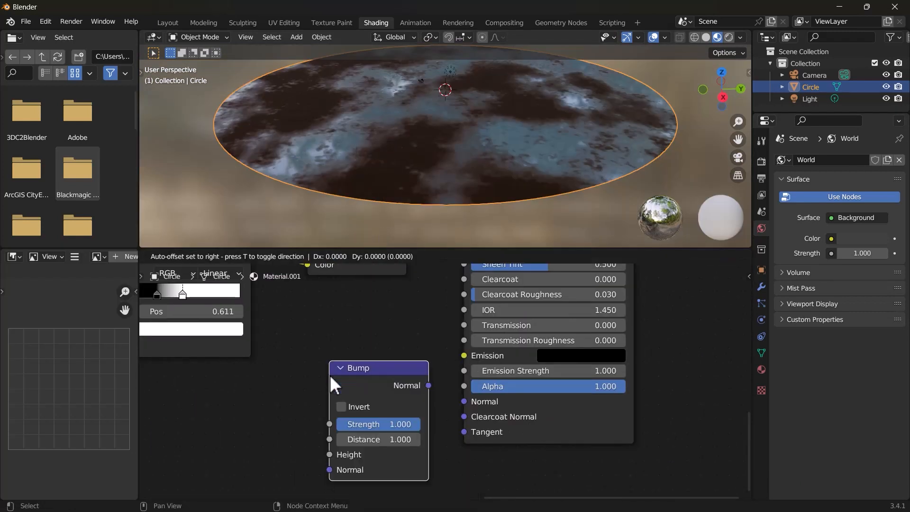
pyautogui.click(294, 391)
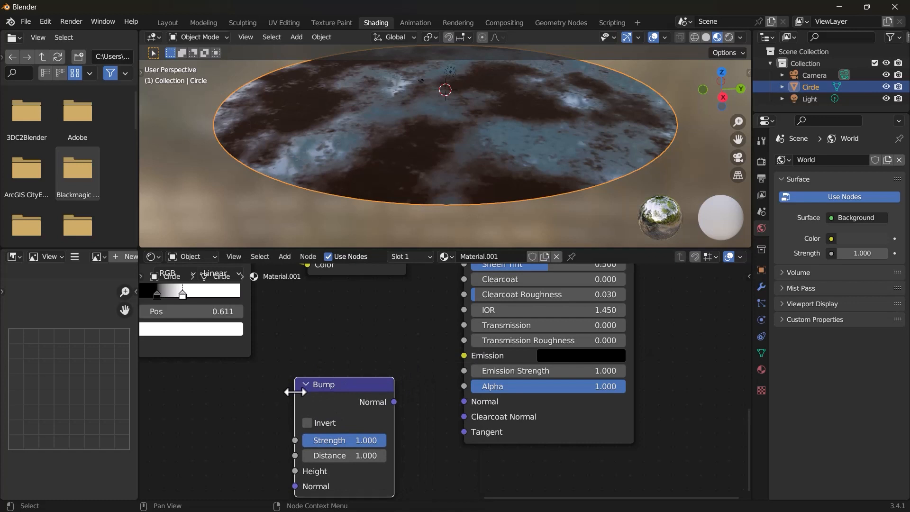
pyautogui.moveTo(393, 402); pyautogui.dragTo(464, 401)
# Step: Duplicate the roughness ColorRamp, feed the copy from the first Noise Texture's Fac and connect its Color output to the Bump node's Height
pyautogui.scroll(-10, 365, 407)
pyautogui.moveTo(297, 404); pyautogui.dragTo(337, 420, button='middle')
pyautogui.click(362, 326)
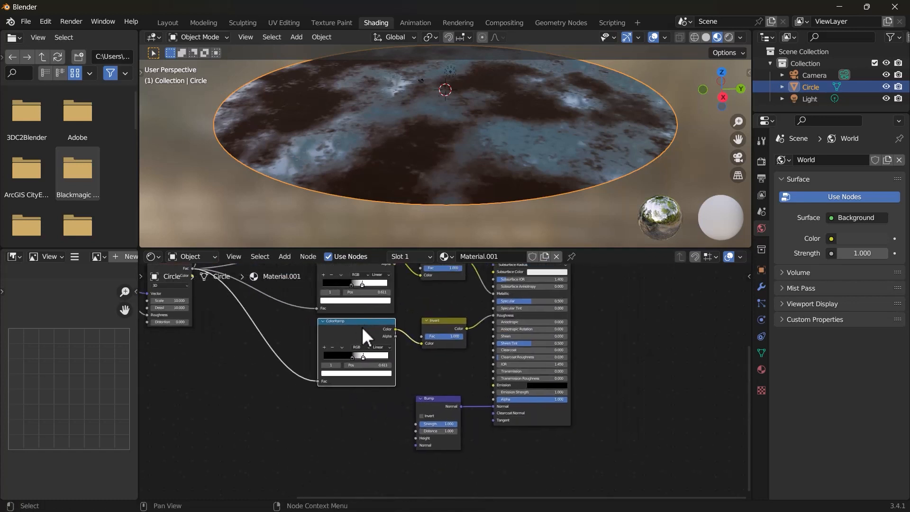
pyautogui.hotkey('shift', 'd')
pyautogui.click(360, 403)
pyautogui.scroll(2, 368, 408)
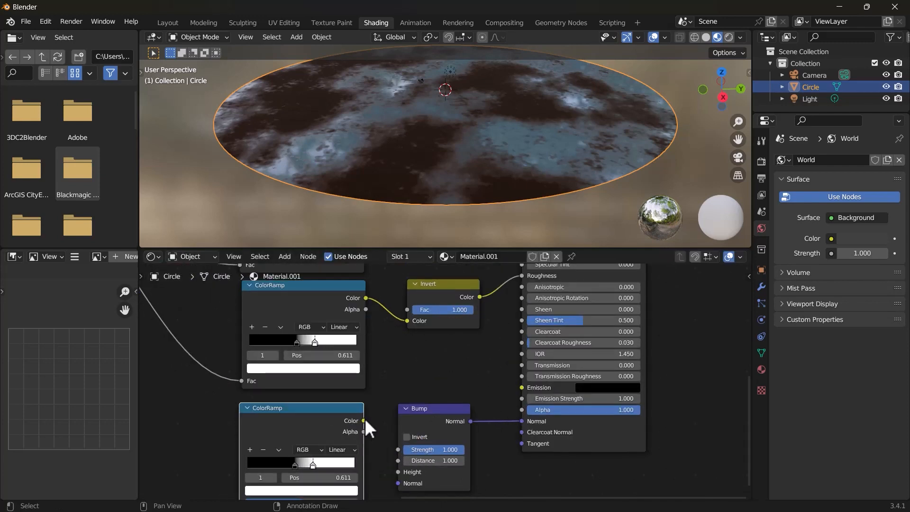
pyautogui.moveTo(363, 420); pyautogui.dragTo(399, 472)
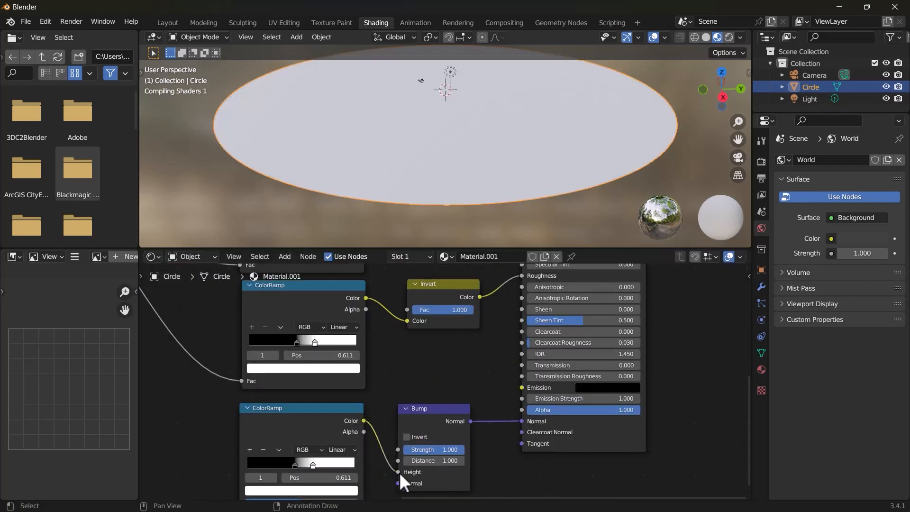
pyautogui.scroll(-3, 318, 430)
pyautogui.moveTo(211, 277); pyautogui.dragTo(326, 451)
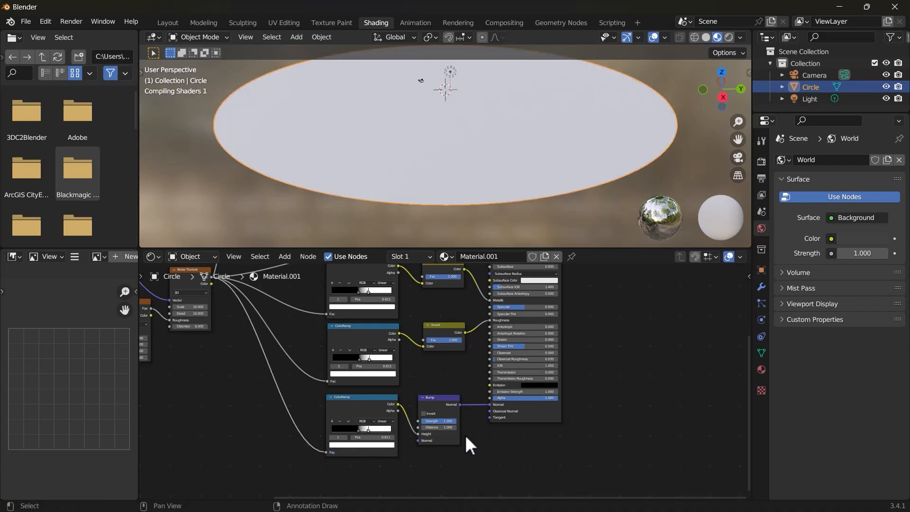
pyautogui.scroll(-2, 450, 410)
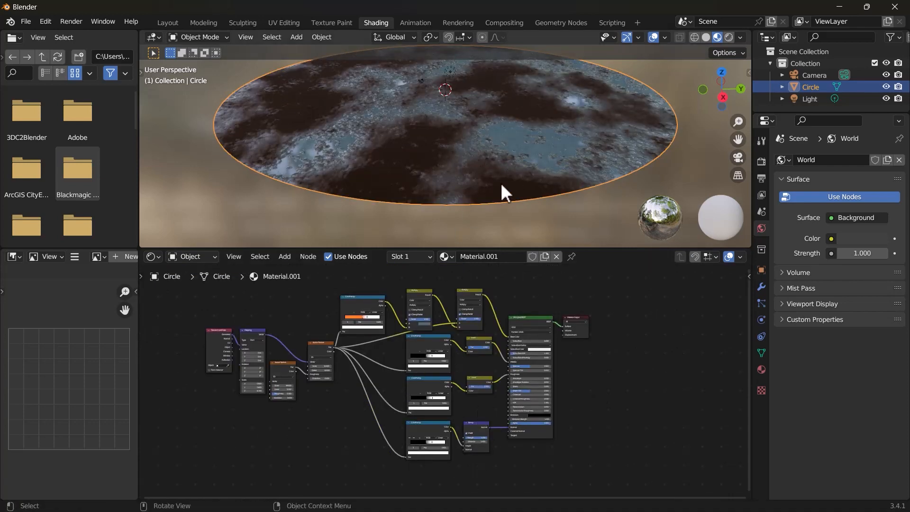
# Step: Try out different Scale, Detail and Distortion values on the two Noise Texture nodes while watching the surface
pyautogui.moveTo(501, 183); pyautogui.dragTo(329, 193, button='middle')
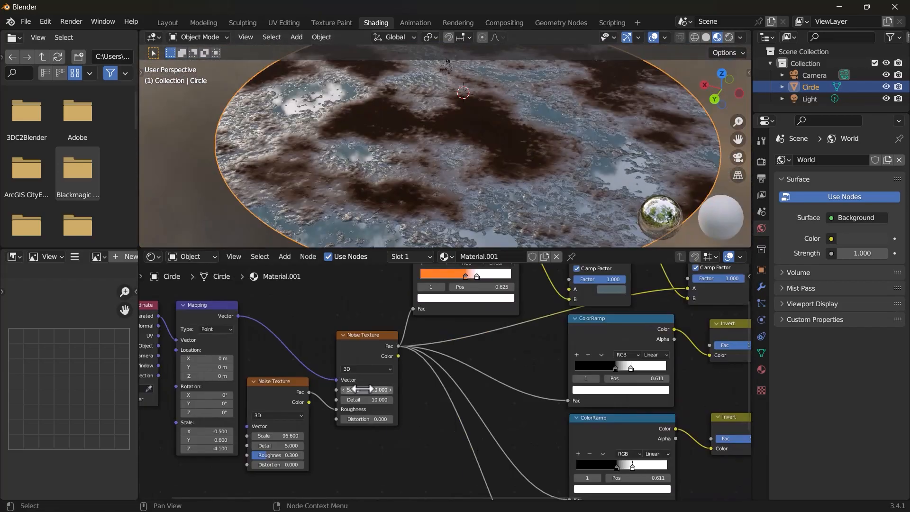
pyautogui.moveTo(361, 390)
pyautogui.mouseDown()
pyautogui.moveTo(377, 390)
pyautogui.moveTo(361, 390)
pyautogui.mouseUp()
pyautogui.moveTo(277, 436)
pyautogui.mouseDown()
pyautogui.moveTo(295, 436)
pyautogui.moveTo(278, 435)
pyautogui.mouseUp()
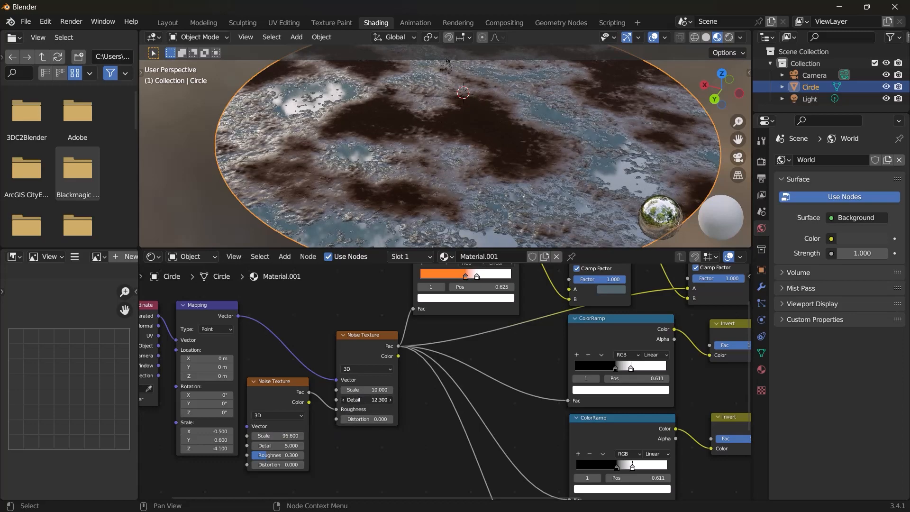
pyautogui.moveTo(354, 418)
pyautogui.mouseDown()
pyautogui.moveTo(380, 418)
pyautogui.moveTo(354, 418)
pyautogui.mouseUp()
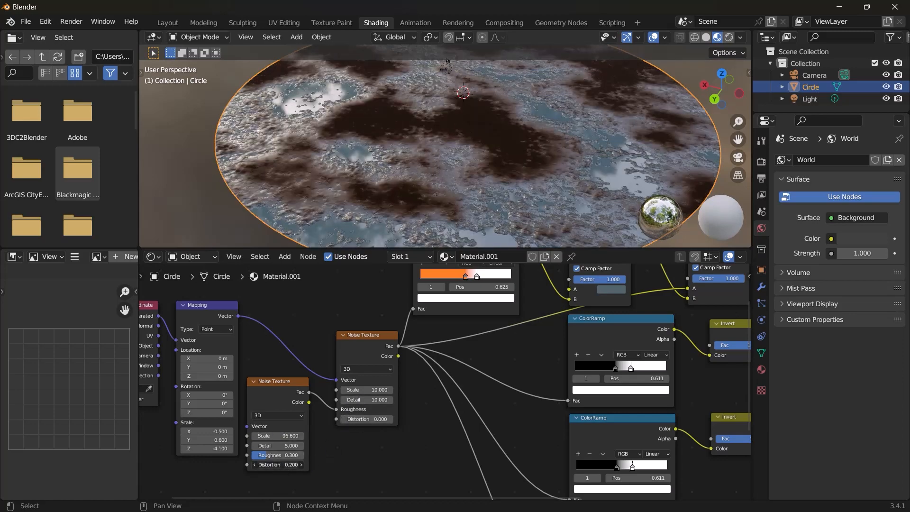
pyautogui.moveTo(287, 465); pyautogui.dragTo(278, 464)
pyautogui.moveTo(368, 390)
pyautogui.mouseDown()
pyautogui.moveTo(387, 390)
pyautogui.moveTo(368, 390)
pyautogui.mouseUp()
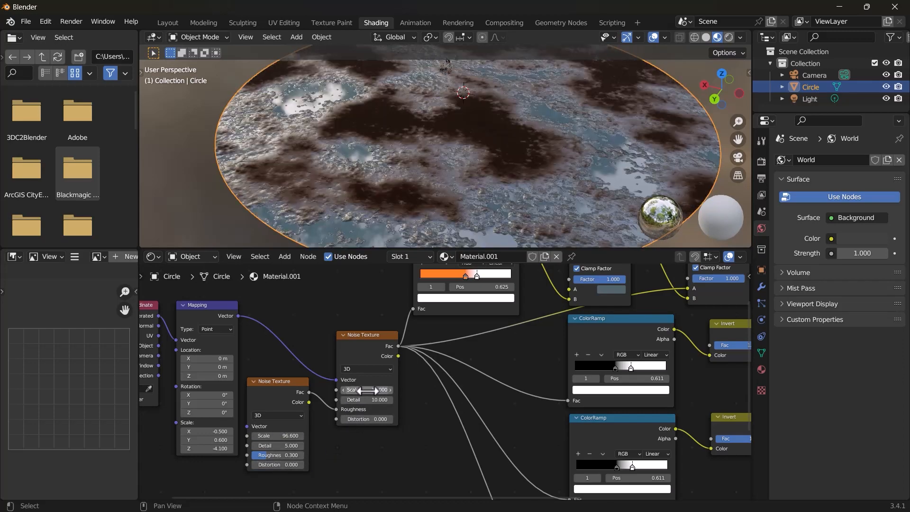
pyautogui.press('Home')
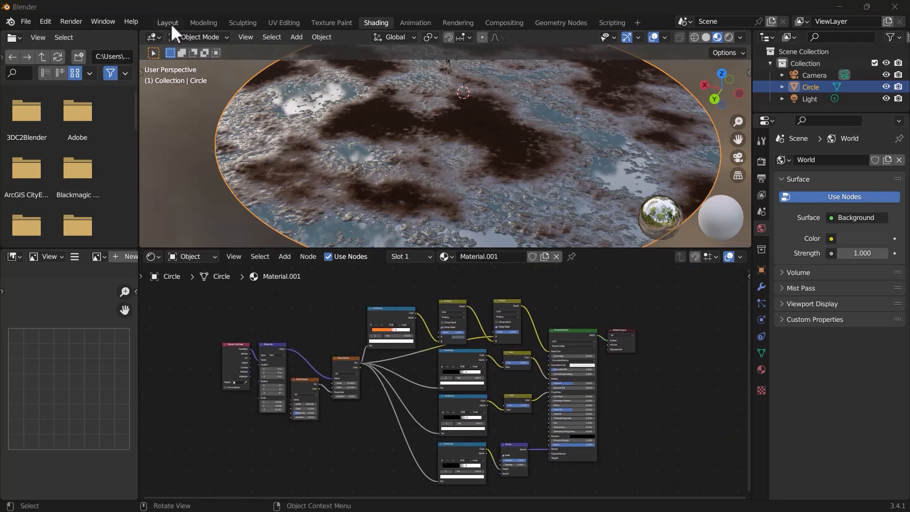
# Step: Return to the Layout workspace and add a second mesh circle with 64 vertices and an 8 m radius
pyautogui.click(167, 22)
pyautogui.scroll(-3, 324, 229)
pyautogui.moveTo(365, 297); pyautogui.dragTo(385, 290, button='middle')
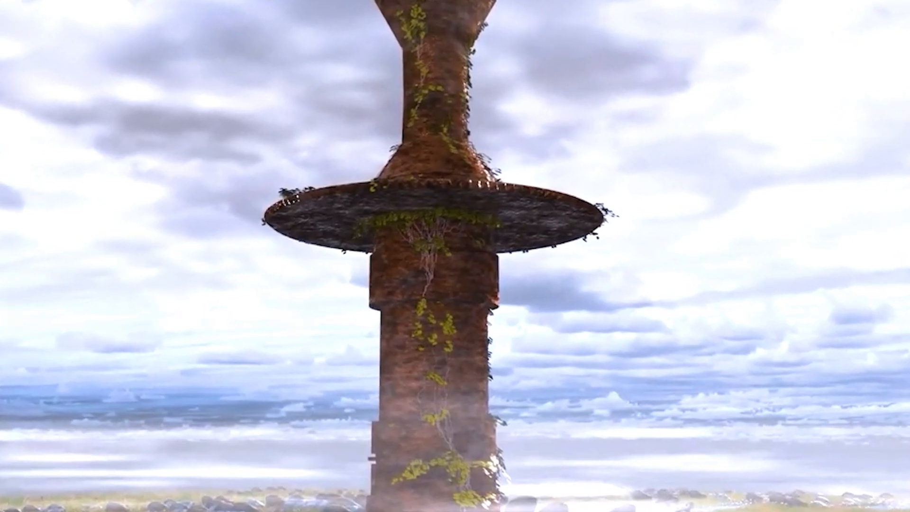
pyautogui.hotkey('shift', 'a')
pyautogui.moveTo(365, 211)
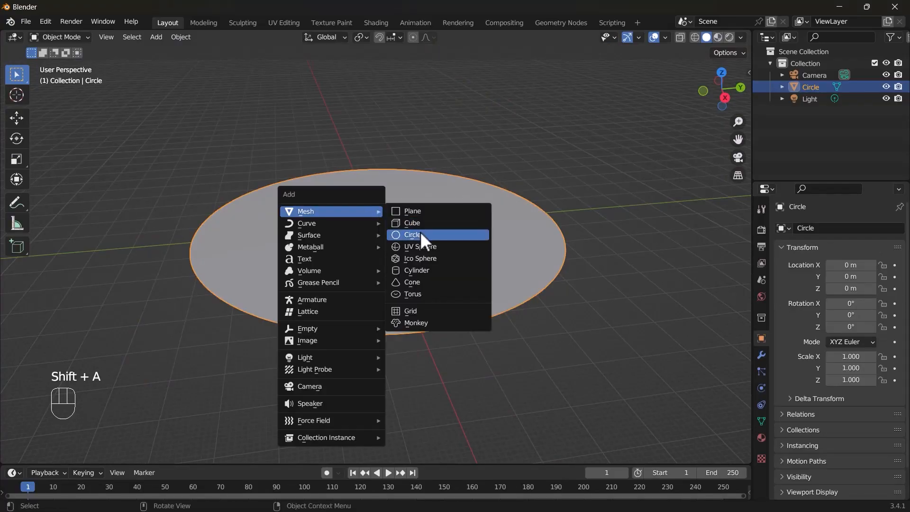
pyautogui.click(420, 231)
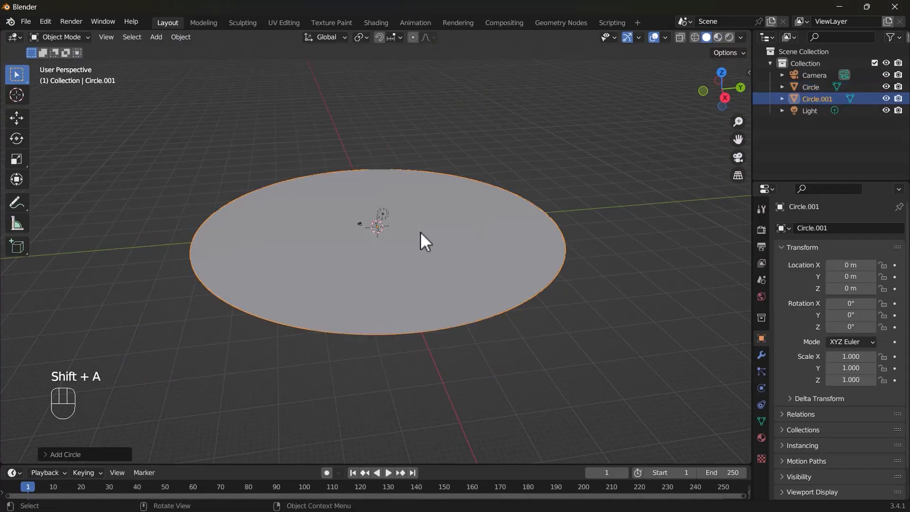
pyautogui.click(71, 458)
pyautogui.click(165, 326)
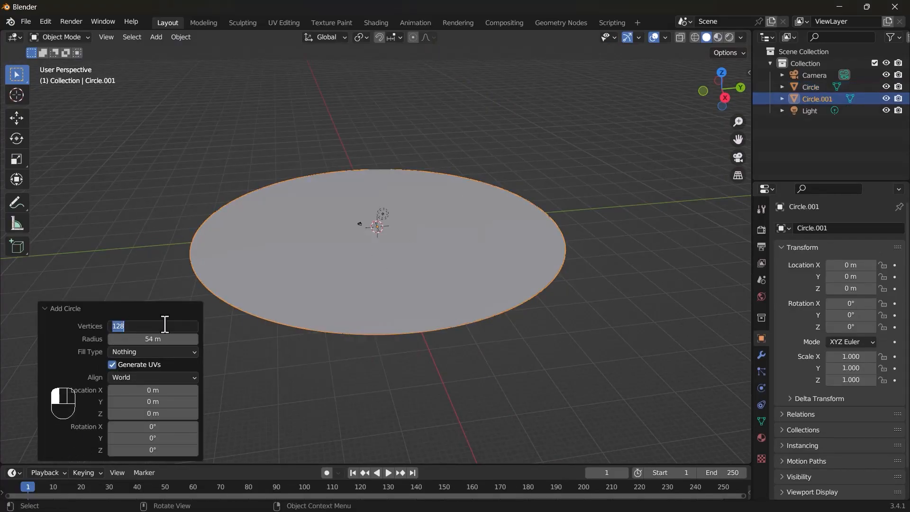
pyautogui.write('64')
pyautogui.press('Tab')
pyautogui.write('8')
pyautogui.press('Return')
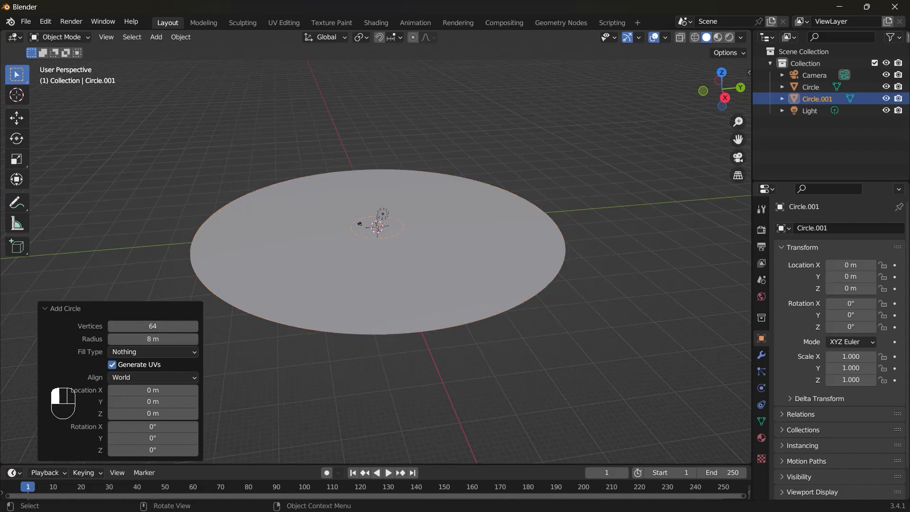
pyautogui.click(156, 308)
# Step: Fill the new 8 m circle with a face in Edit Mode
pyautogui.press('Tab')
pyautogui.scroll(4, 375, 244)
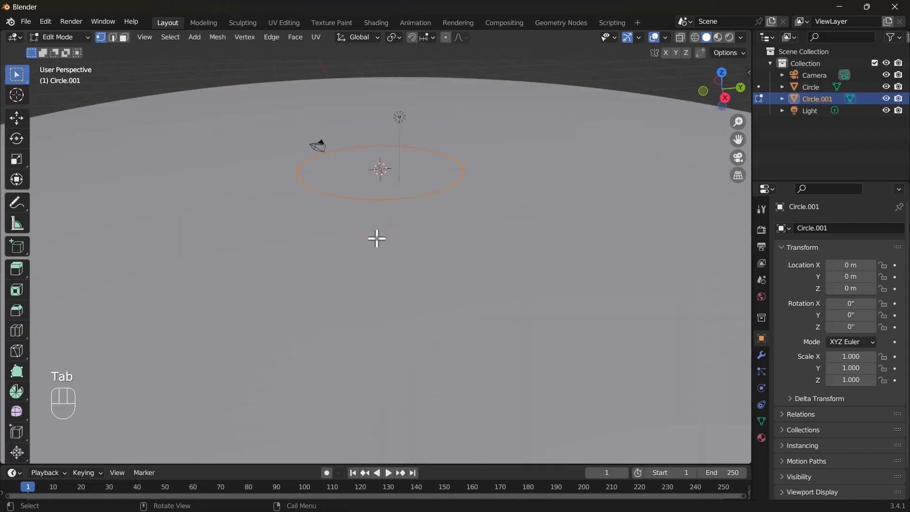
pyautogui.keyDown('shift'); pyautogui.moveTo(380, 233); pyautogui.dragTo(368, 317, button='middle'); pyautogui.keyUp('shift')
pyautogui.press('f')
pyautogui.scroll(-3, 352, 295)
pyautogui.press('Tab')
pyautogui.scroll(3, 360, 290)
# Step: Extrude the filled circle upward in stages to form a low base ring with a narrower neck above it
pyautogui.press('Tab')
pyautogui.press('e')
pyautogui.press('e')
pyautogui.press('e')
pyautogui.press('e')
pyautogui.click(367, 203)
pyautogui.moveTo(368, 203); pyautogui.dragTo(401, 236, button='middle')
# Step: Extrude and scale the top face to build a wide drum and a narrower shaft above the column's base
pyautogui.press('e')
pyautogui.press('e')
pyautogui.scroll(-3, 393, 240)
pyautogui.press('s')
pyautogui.click(417, 252)
pyautogui.press('e')
pyautogui.click(417, 246)
pyautogui.scroll(-2, 412, 255)
# Step: Extend the column upward with another shaft section and a projecting collar by extruding and scaling its top face
pyautogui.press('e')
pyautogui.press('e')
pyautogui.press('s')
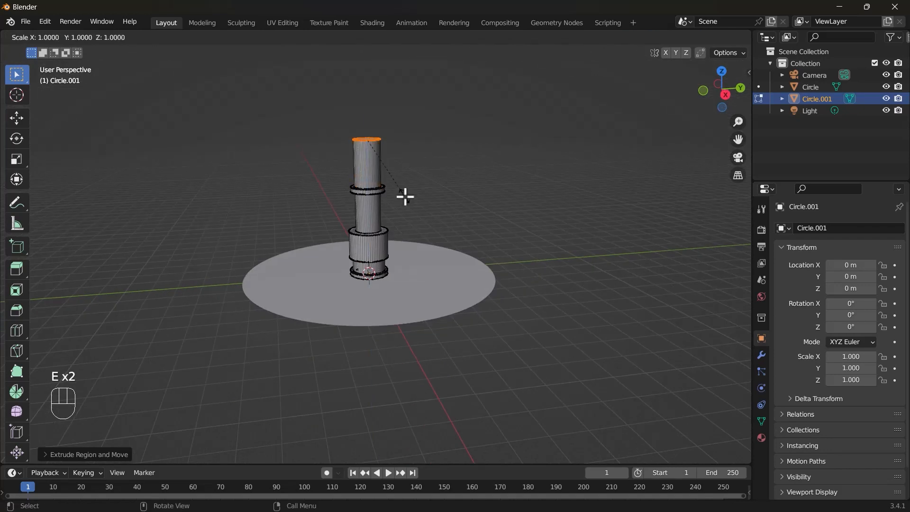
pyautogui.click(405, 194)
pyautogui.press('e')
pyautogui.click(403, 171)
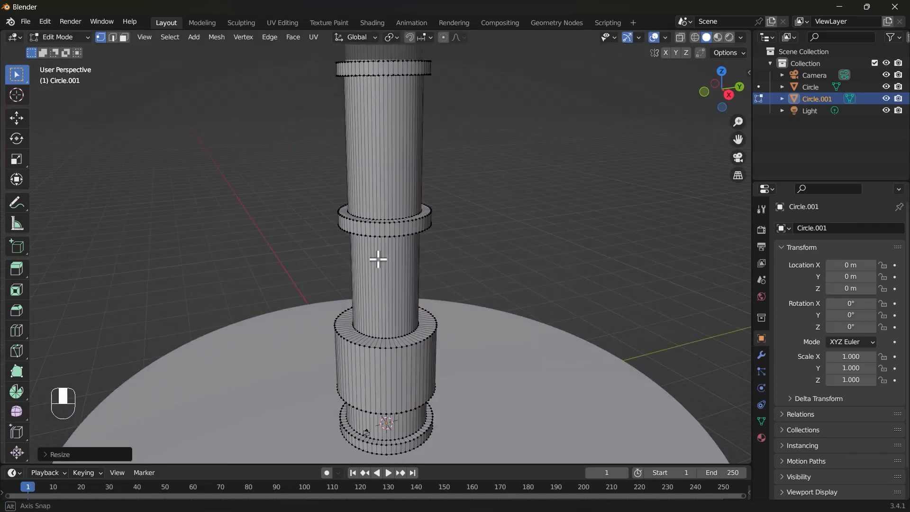
# Step: Switch to face selection and loop-select the face rings of the column's shaft and collar one after another
pyautogui.press('Tab')
pyautogui.press('Tab')
pyautogui.press('3')
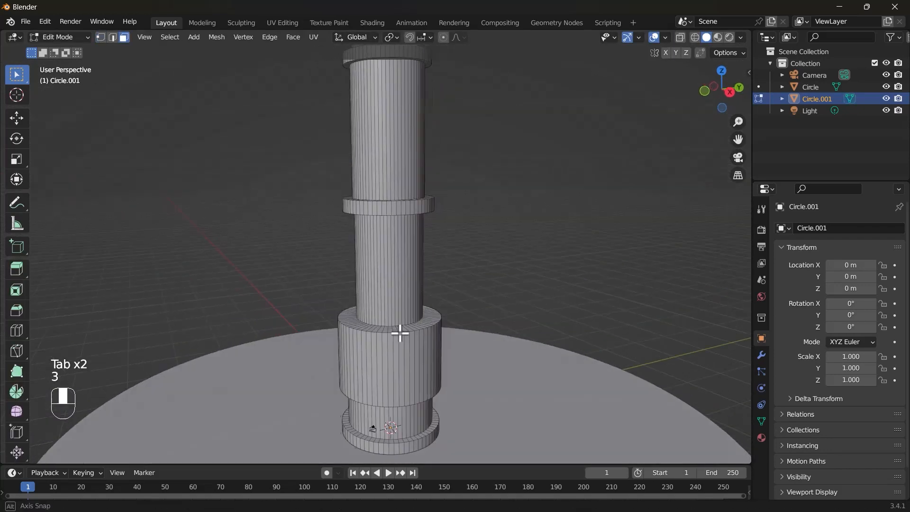
pyautogui.scroll(-2, 425, 231)
pyautogui.moveTo(400, 333); pyautogui.dragTo(395, 305, button='middle')
pyautogui.scroll(3, 396, 306)
pyautogui.keyDown('alt'); pyautogui.click(395, 305); pyautogui.keyUp('alt')
pyautogui.keyDown('alt'); pyautogui.click(387, 124); pyautogui.keyUp('alt')
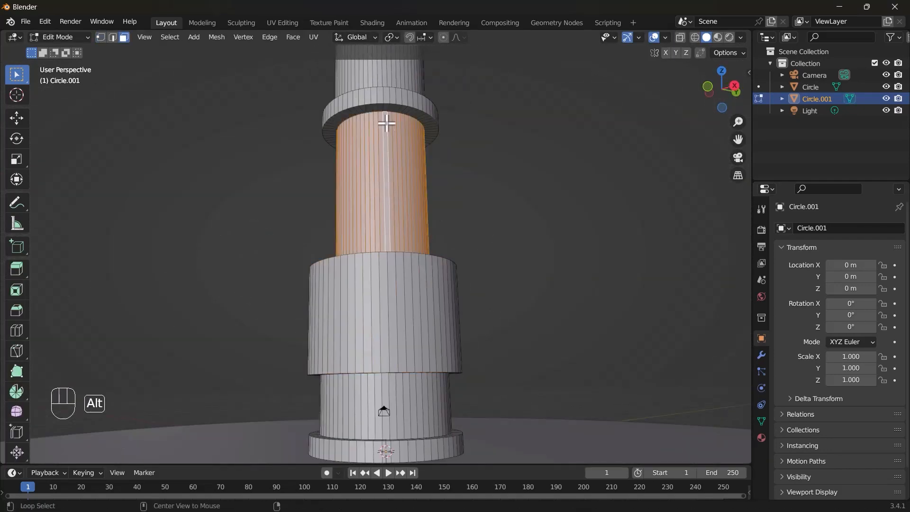
pyautogui.keyDown('alt'); pyautogui.click(389, 97); pyautogui.keyUp('alt')
pyautogui.keyDown('alt'); pyautogui.click(386, 72); pyautogui.keyUp('alt')
pyautogui.moveTo(385, 72); pyautogui.dragTo(396, 167, button='middle')
# Step: Try loop selection around the middle collar in edge mode and in vertex mode
pyautogui.press('2')
pyautogui.scroll(3, 398, 211)
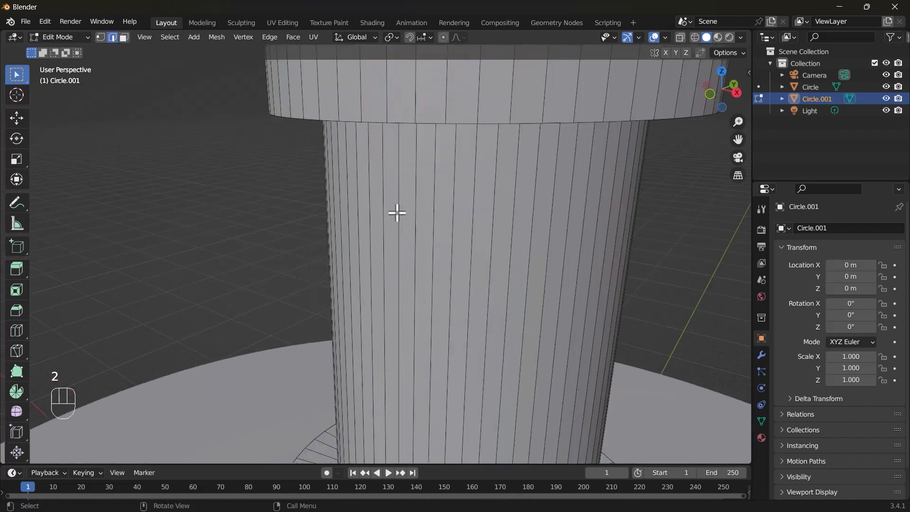
pyautogui.keyDown('shift'); pyautogui.moveTo(398, 211); pyautogui.dragTo(399, 254, button='middle'); pyautogui.keyUp('shift')
pyautogui.keyDown('alt'); pyautogui.click(418, 300); pyautogui.keyUp('alt')
pyautogui.keyDown('alt'); pyautogui.click(447, 383); pyautogui.keyUp('alt')
pyautogui.keyDown('alt'); pyautogui.click(458, 275); pyautogui.keyUp('alt')
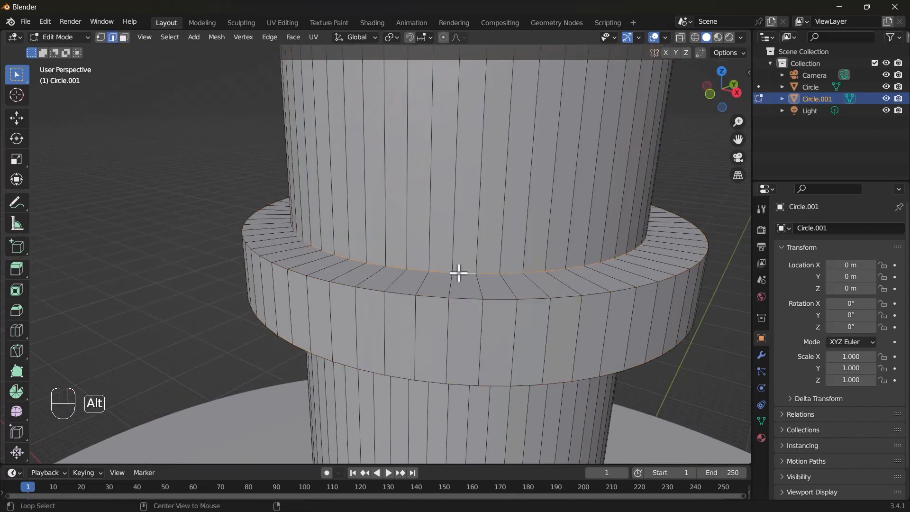
pyautogui.press('1')
pyautogui.keyDown('alt'); pyautogui.click(451, 300); pyautogui.keyUp('alt')
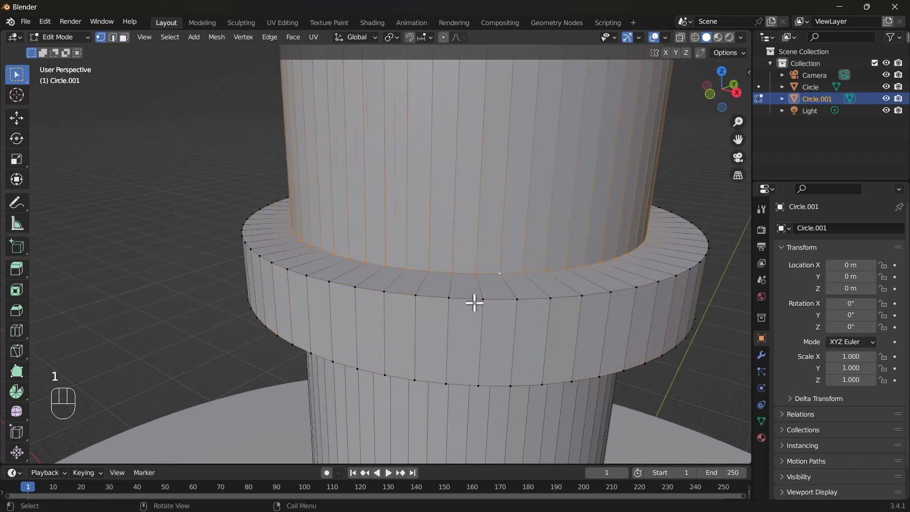
pyautogui.scroll(-5, 474, 301)
# Step: Select the outer face rings of both upper collars and extrude them along their normals into wide flat discs
pyautogui.press('3')
pyautogui.scroll(-3, 437, 304)
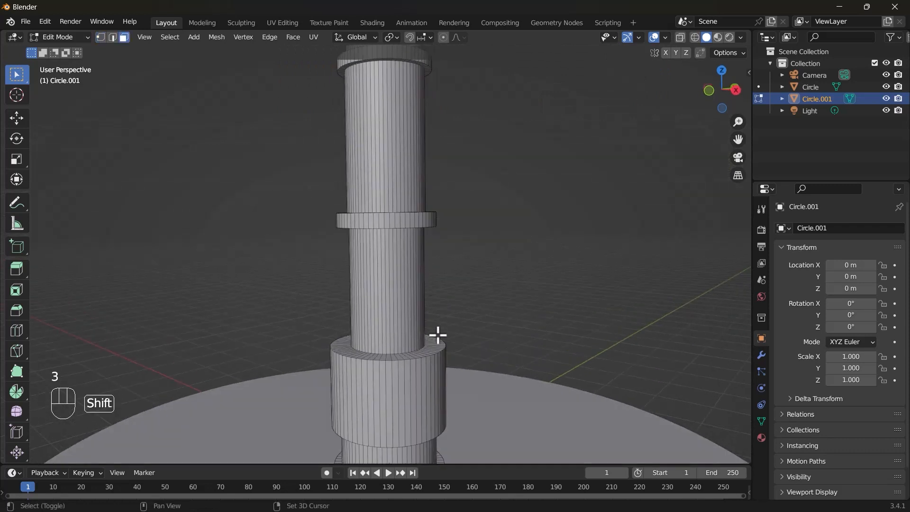
pyautogui.keyDown('shift'); pyautogui.moveTo(437, 335); pyautogui.dragTo(433, 278, button='middle'); pyautogui.keyUp('shift')
pyautogui.keyDown('shift'); pyautogui.moveTo(426, 203); pyautogui.dragTo(409, 272, button='middle'); pyautogui.keyUp('shift')
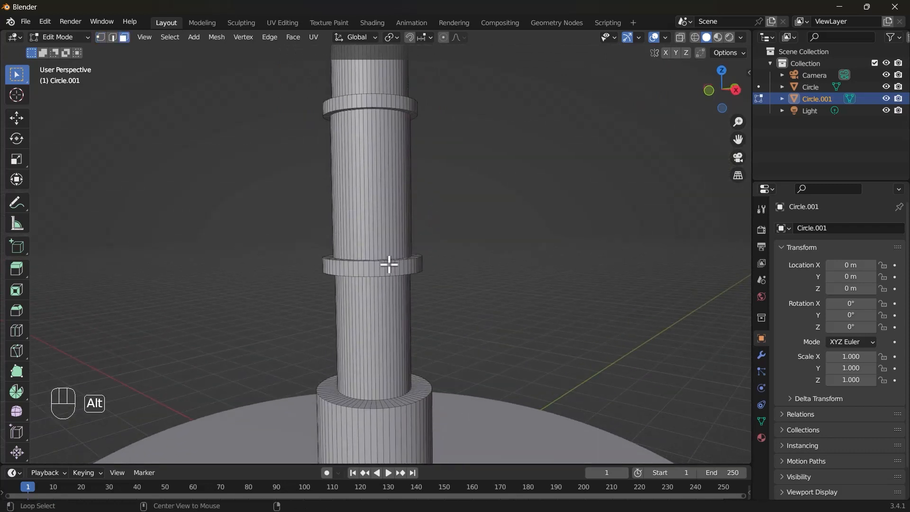
pyautogui.keyDown('alt'); pyautogui.click(387, 264); pyautogui.keyUp('alt')
pyautogui.keyDown('shift'); pyautogui.moveTo(408, 177); pyautogui.dragTo(416, 337, button='middle'); pyautogui.keyUp('shift')
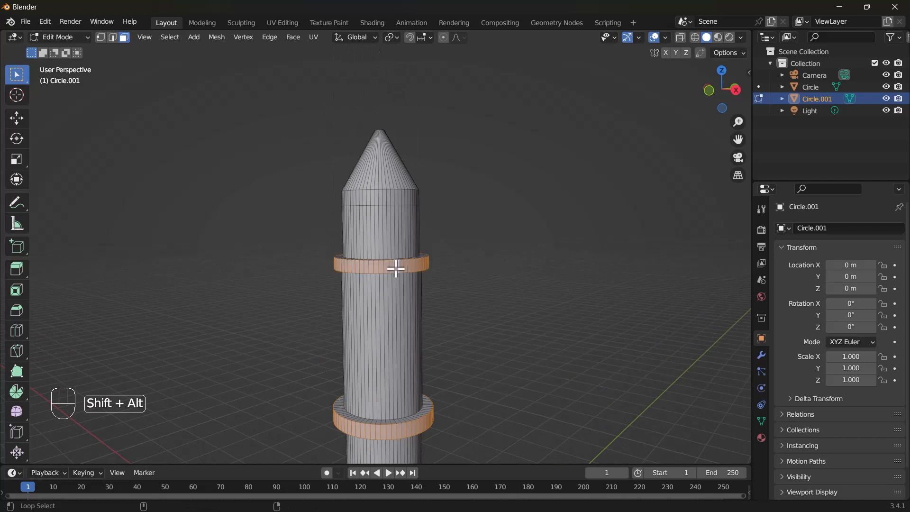
pyautogui.hotkey('alt', 'e')
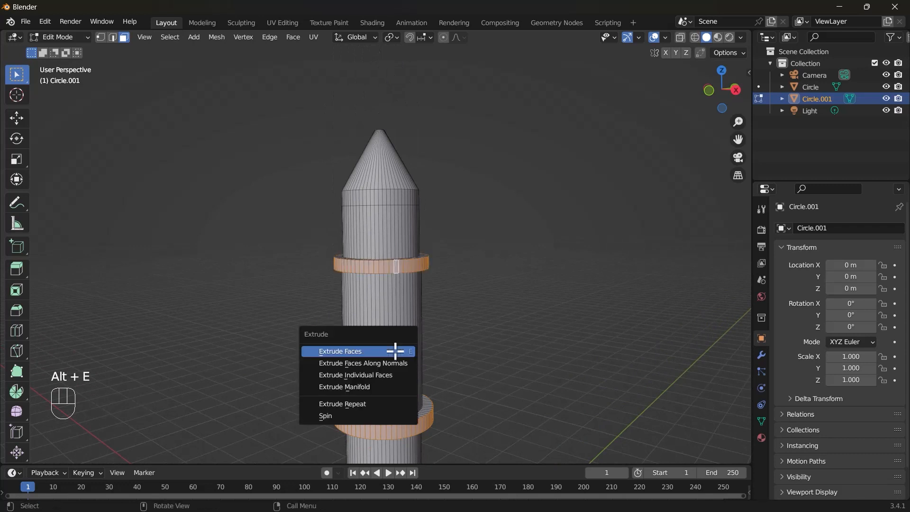
pyautogui.click(331, 362)
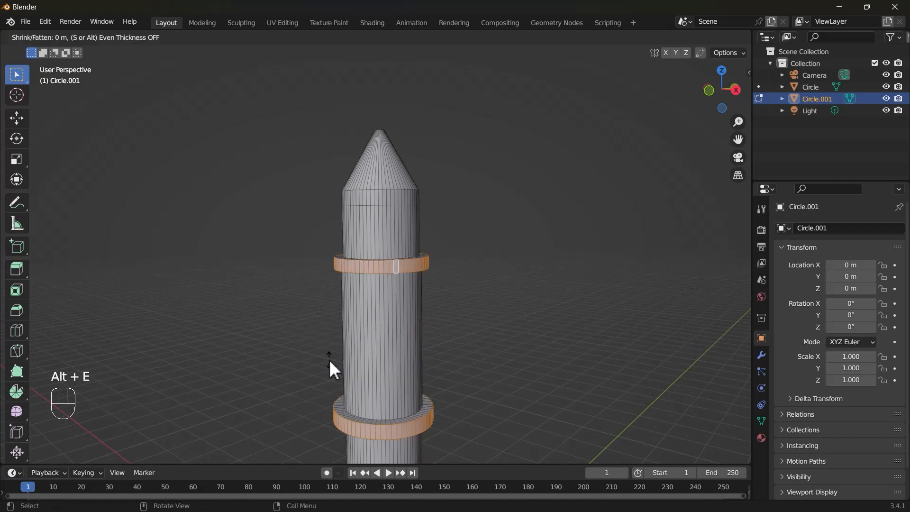
pyautogui.click(283, 320)
# Step: Extrude the rim faces of both discs outward as individual faces
pyautogui.moveTo(498, 237); pyautogui.dragTo(497, 267, button='middle')
pyautogui.hotkey('alt', 'e')
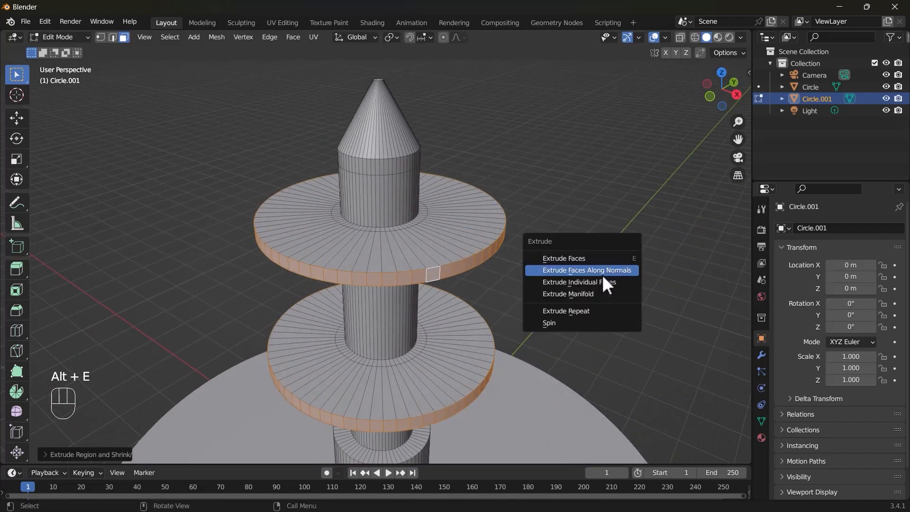
pyautogui.click(598, 280)
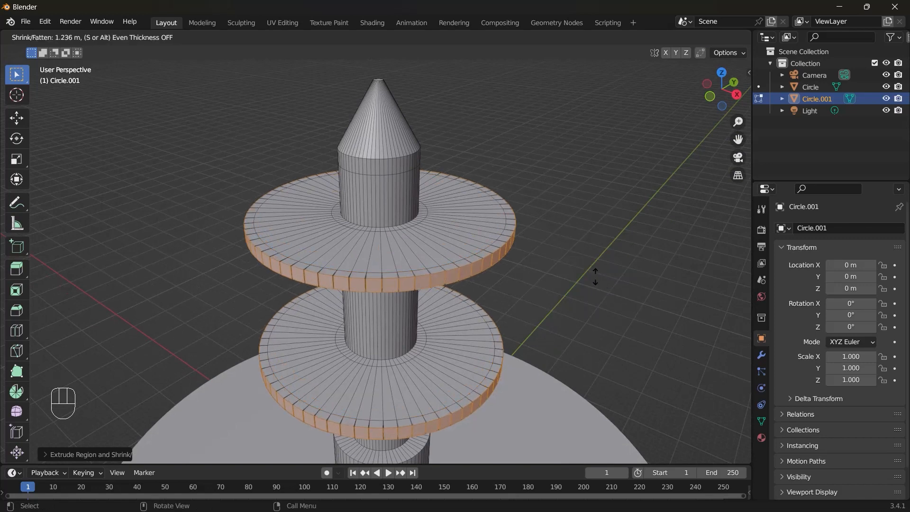
pyautogui.click(618, 323)
# Step: Set the transform pivot to Individual Origins and scale the extruded rim faces down into pointed teeth
pyautogui.press('s')
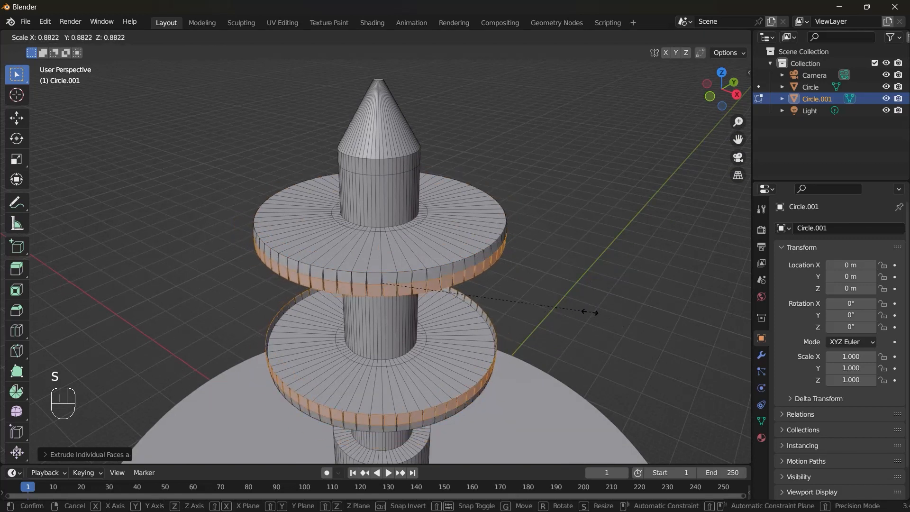
pyautogui.click(616, 323)
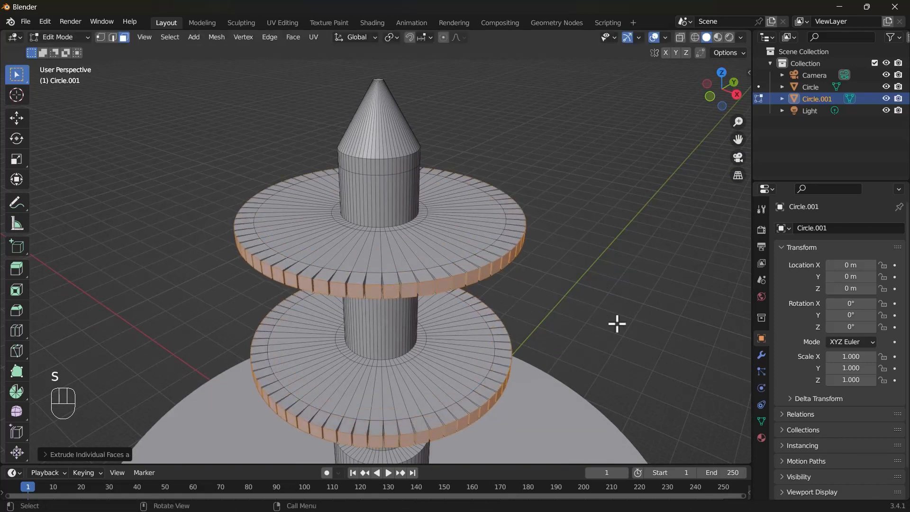
pyautogui.click(394, 38)
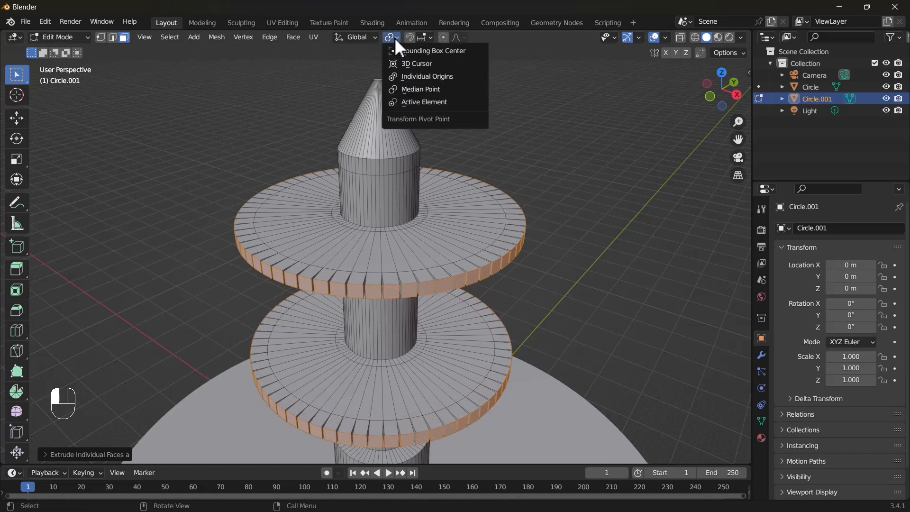
pyautogui.click(428, 77)
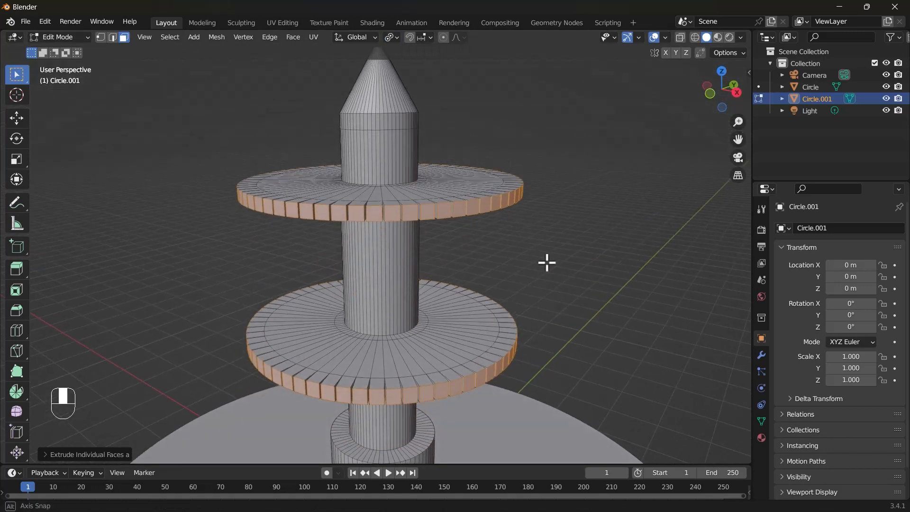
pyautogui.press('s')
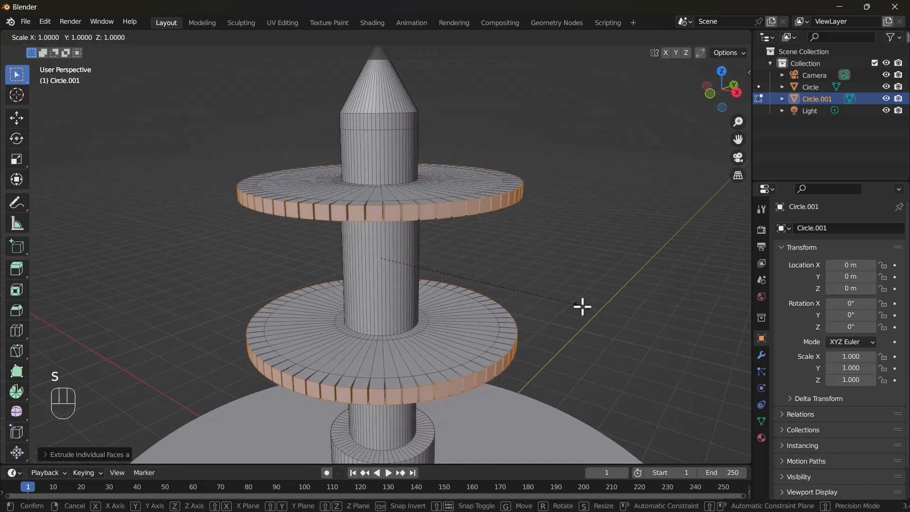
pyautogui.click(433, 269)
pyautogui.scroll(2, 433, 270)
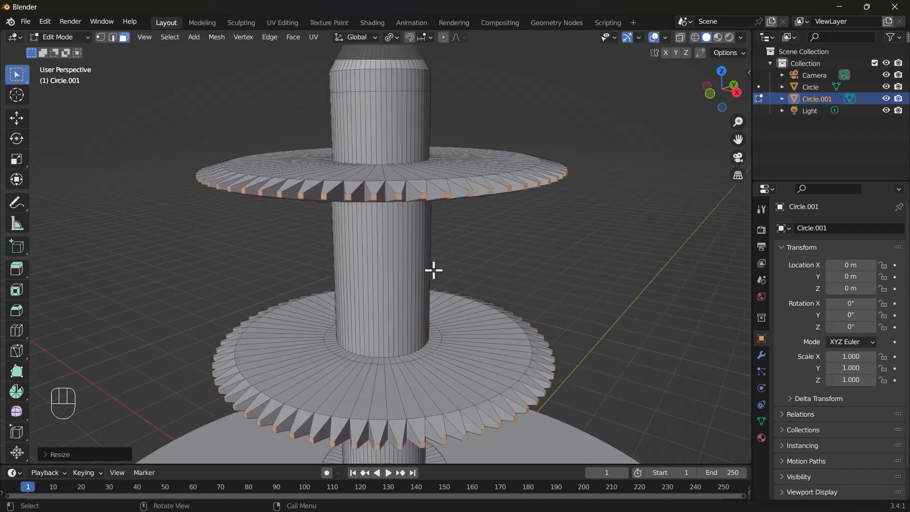
pyautogui.scroll(-3, 439, 289)
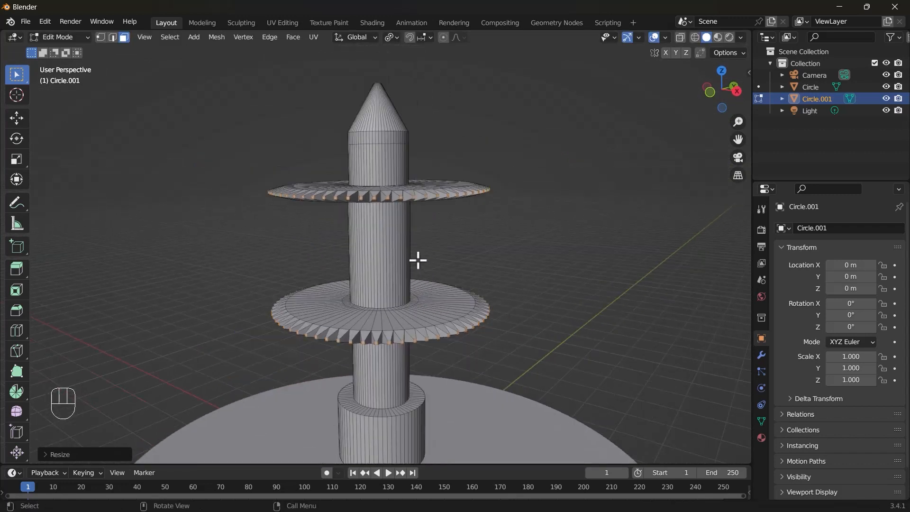
# Step: Inset the side faces of the column's shaft and drum individually to form narrow vertical panels
pyautogui.keyDown('alt'); pyautogui.click(423, 270); pyautogui.keyUp('alt')
pyautogui.keyDown('shift'); pyautogui.moveTo(436, 270); pyautogui.dragTo(453, 359, button='middle'); pyautogui.keyUp('shift')
pyautogui.press('i')
pyautogui.press('i')
pyautogui.press('i')
pyautogui.press('i')
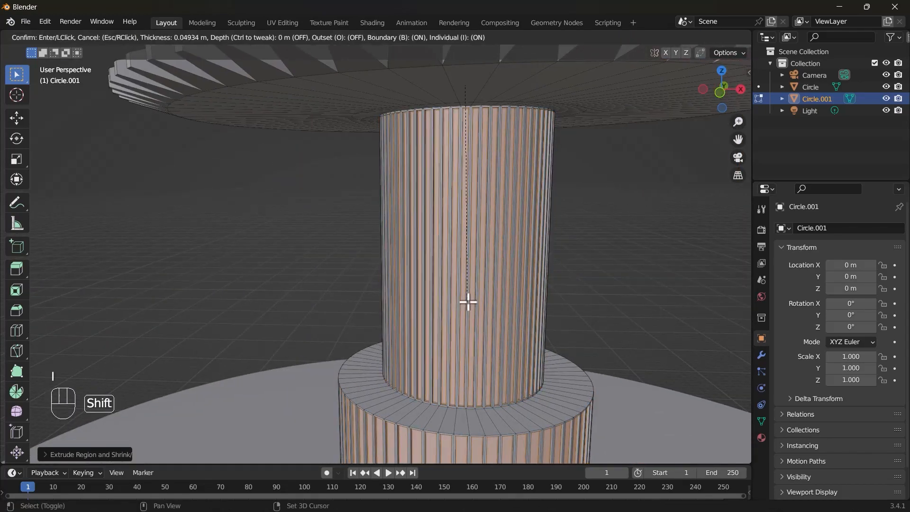
pyautogui.click(463, 382)
# Step: Select the face band beneath the cone and scale it to flare the tower's cap
pyautogui.keyDown('alt'); pyautogui.click(396, 281); pyautogui.keyUp('alt')
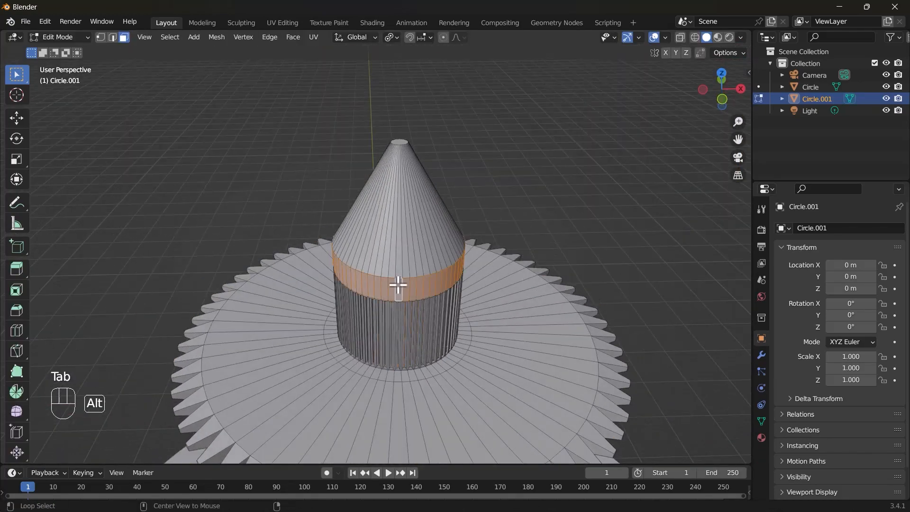
pyautogui.press('s')
pyautogui.press('Tab')
pyautogui.press('Tab')
# Step: Select the tower's cap in the front view, raise it about 2.5 m along Z, and return to Object Mode
pyautogui.press('a')
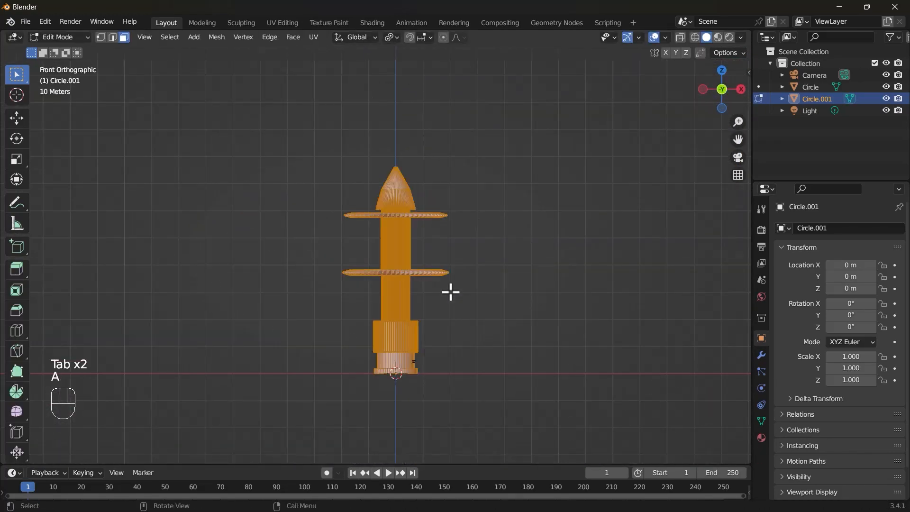
pyautogui.moveTo(316, 277); pyautogui.dragTo(461, 310)
pyautogui.press('g')
pyautogui.press('z')
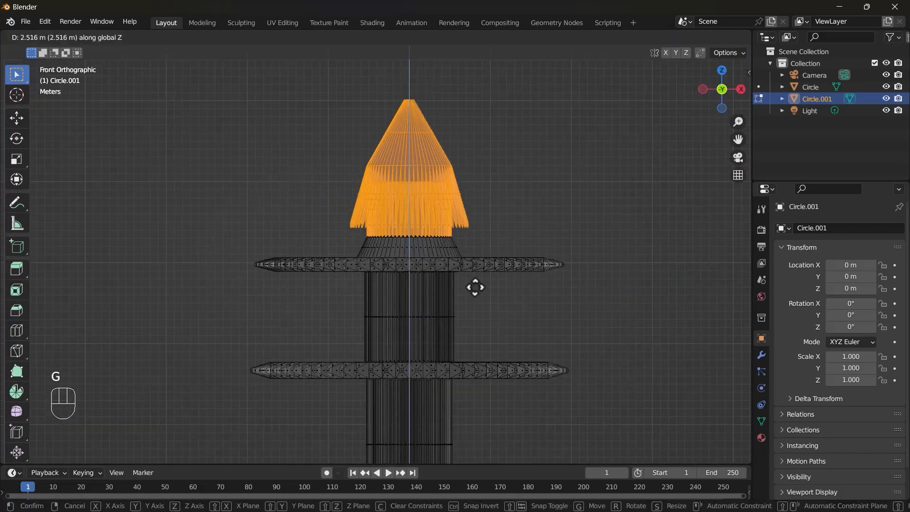
pyautogui.click(473, 284)
pyautogui.press('z')
pyautogui.moveTo(473, 285); pyautogui.dragTo(510, 296, button='middle')
pyautogui.press('Tab')
pyautogui.moveTo(452, 267); pyautogui.dragTo(407, 149, button='middle')
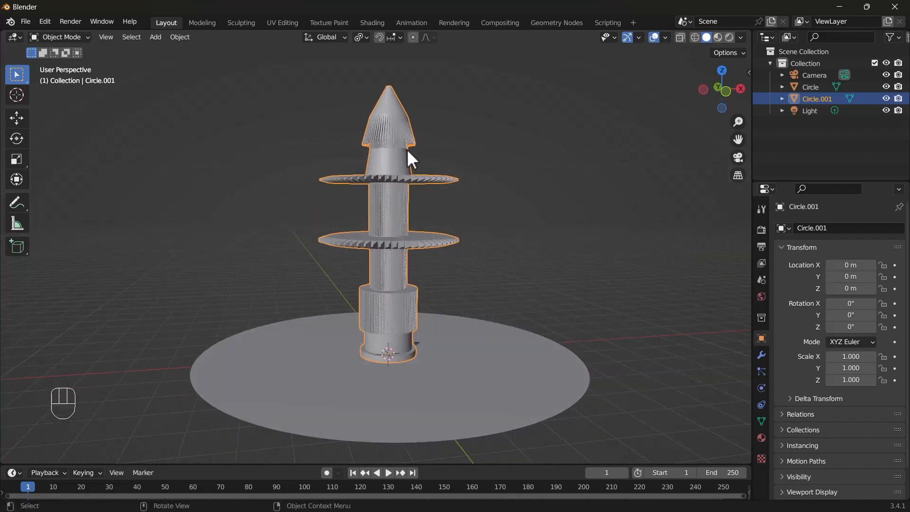
# Step: Switch to the Shading workspace and assign the existing Material.001 to the tower
pyautogui.click(372, 23)
pyautogui.moveTo(502, 228)
pyautogui.mouseDown(button='middle')
pyautogui.moveTo(469, 99)
pyautogui.moveTo(453, 199)
pyautogui.moveTo(495, 198)
pyautogui.mouseUp(button='middle')
pyautogui.scroll(-3, 453, 200)
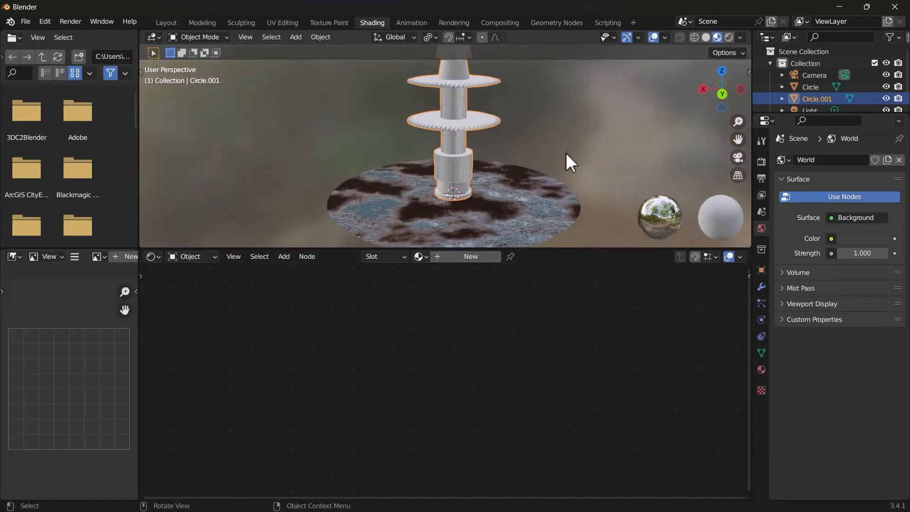
pyautogui.click(565, 152)
pyautogui.moveTo(564, 149); pyautogui.dragTo(566, 145, button='middle')
pyautogui.click(463, 110)
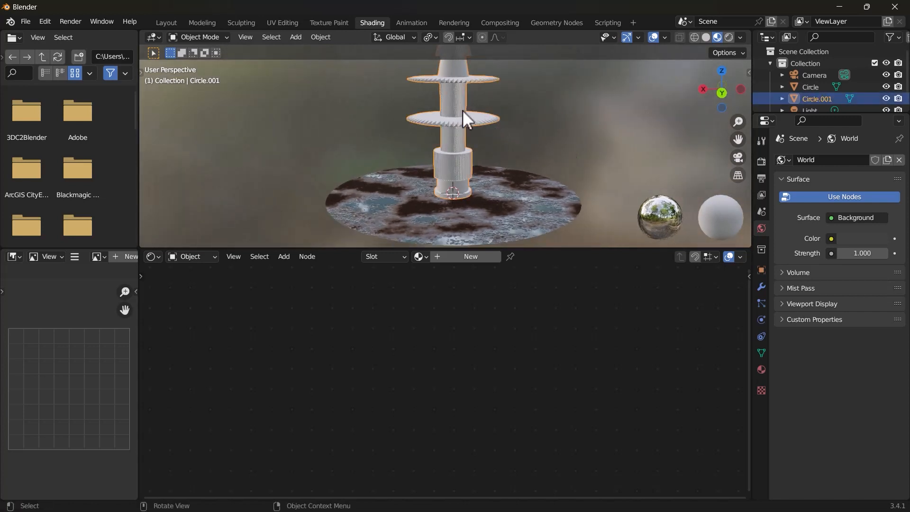
pyautogui.click(423, 257)
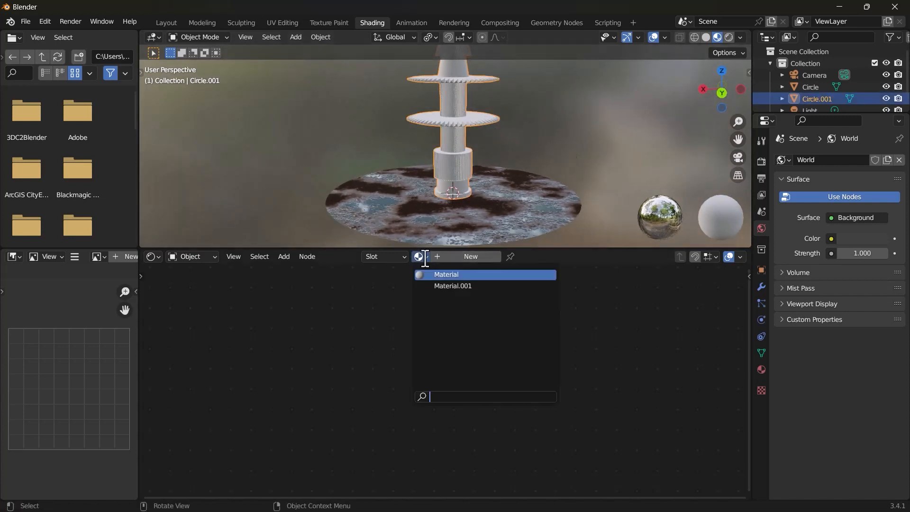
pyautogui.click(441, 287)
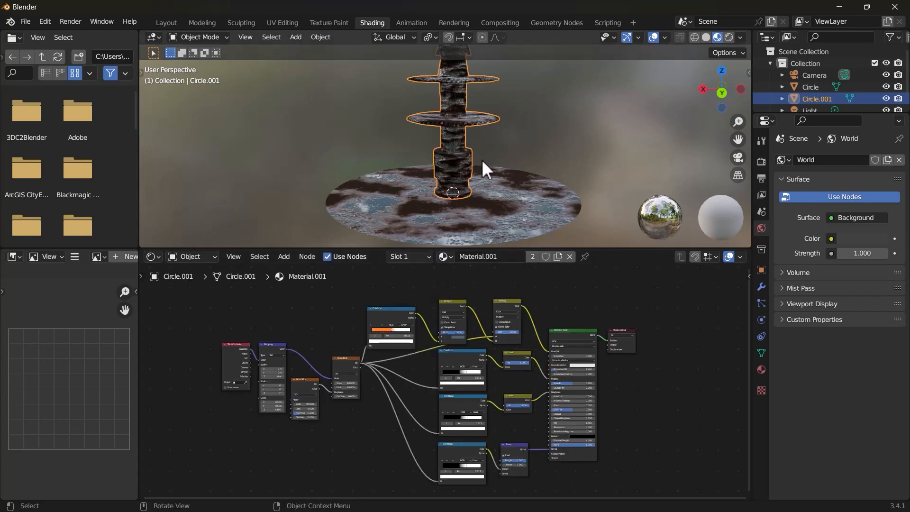
# Step: Make a single-user copy of the terrain material for the tower
pyautogui.scroll(6, 481, 159)
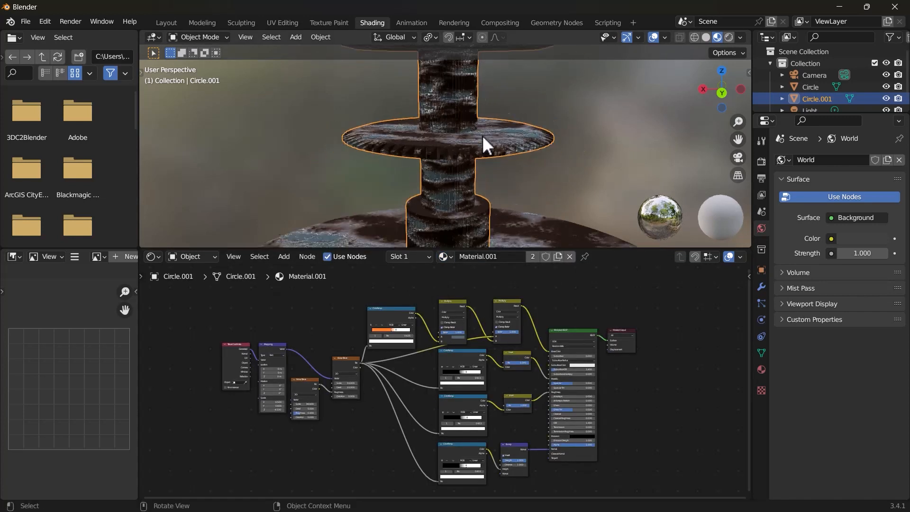
pyautogui.scroll(-6, 483, 150)
pyautogui.scroll(2, 411, 303)
pyautogui.scroll(2, 286, 365)
pyautogui.moveTo(286, 365); pyautogui.dragTo(441, 392, button='middle')
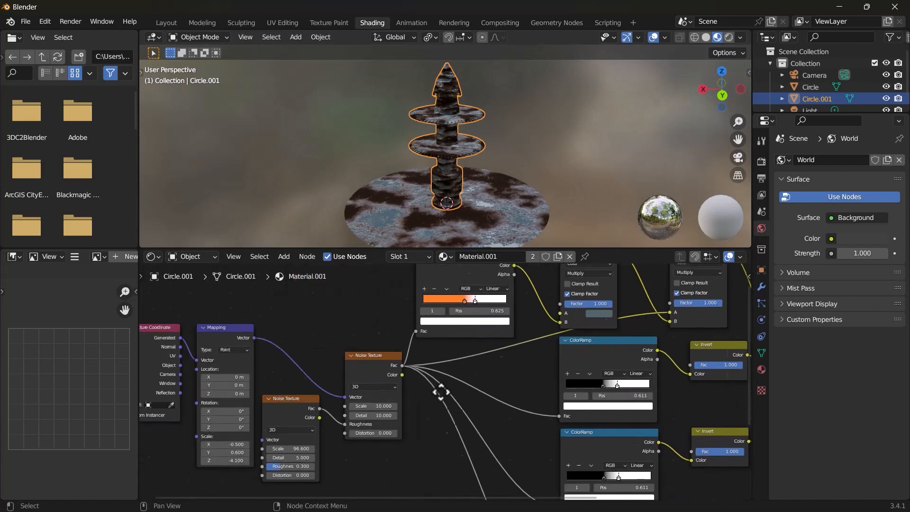
pyautogui.scroll(1, 440, 392)
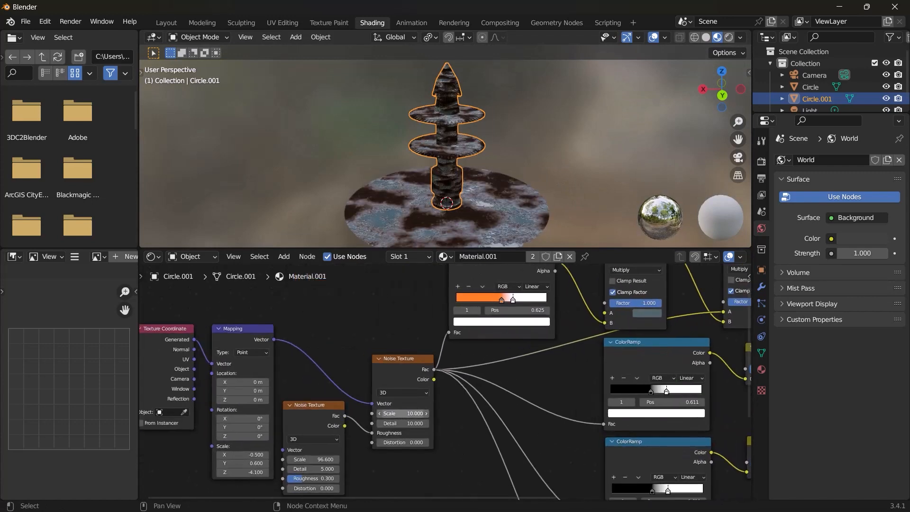
pyautogui.scroll(-3, 512, 341)
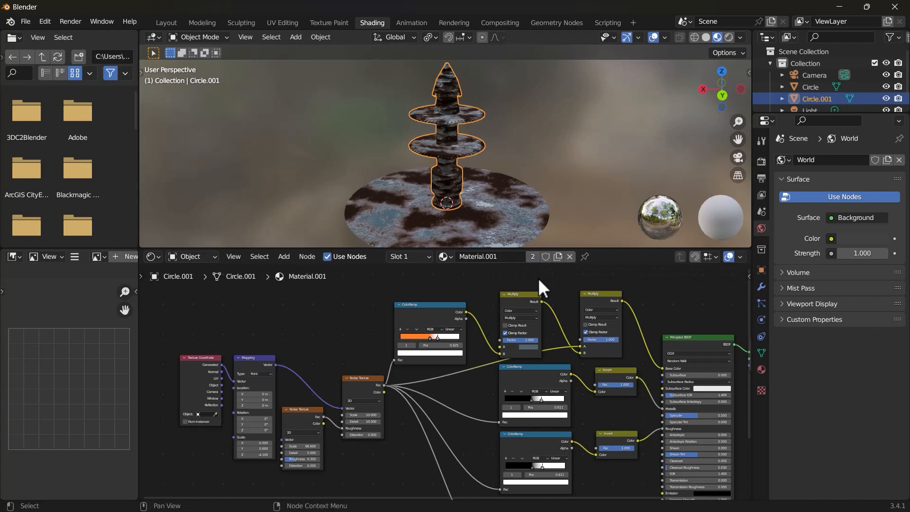
pyautogui.click(533, 256)
# Step: Set the main Noise Texture's scale to 150.3 and adjust the scale of the Noise Texture feeding its roughness
pyautogui.scroll(10, 332, 402)
pyautogui.moveTo(251, 449); pyautogui.dragTo(382, 382, button='middle')
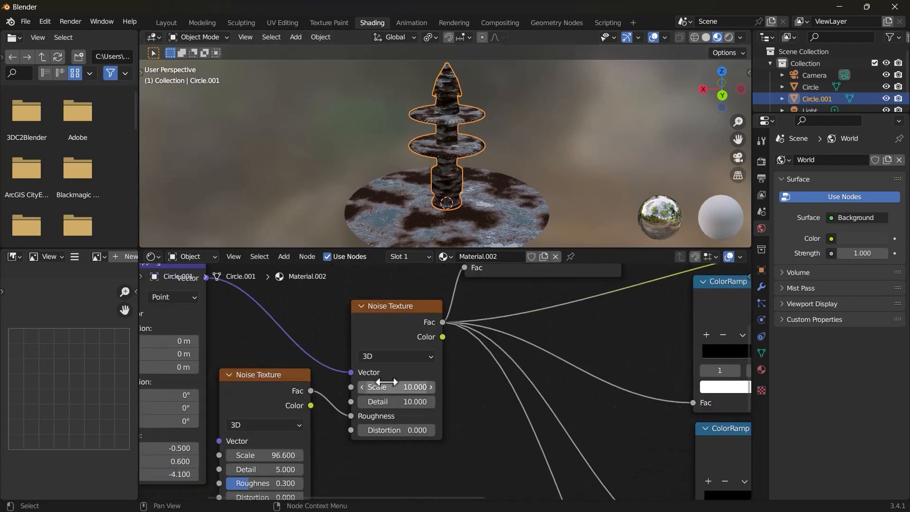
pyautogui.moveTo(386, 387); pyautogui.dragTo(429, 386)
pyautogui.scroll(10, 440, 169)
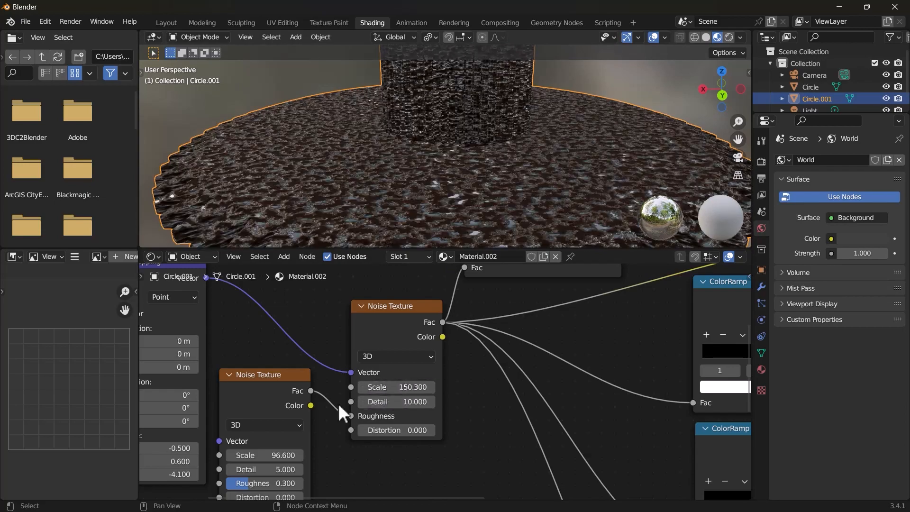
pyautogui.moveTo(264, 455); pyautogui.dragTo(272, 455)
# Step: Move the white stop of the orange-to-white ColorRamp to position 1.000
pyautogui.moveTo(536, 359); pyautogui.dragTo(361, 494, button='middle')
pyautogui.moveTo(374, 351); pyautogui.dragTo(438, 353)
pyautogui.scroll(-8, 473, 186)
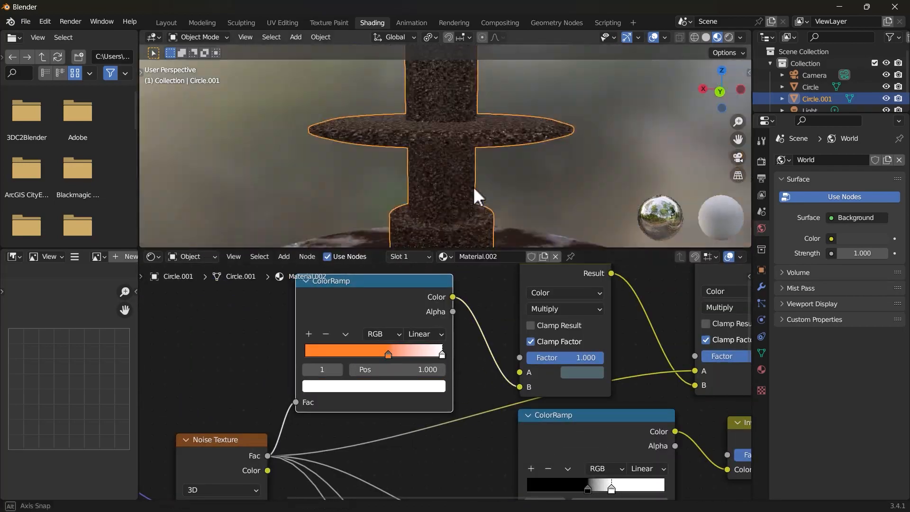
# Step: Set the Mapping node's X, Y and Z scale to 1 and check the texture on the tower
pyautogui.press('Home')
pyautogui.scroll(6, 524, 195)
pyautogui.moveTo(525, 195); pyautogui.dragTo(451, 170, button='middle')
pyautogui.scroll(-6, 451, 171)
pyautogui.scroll(8, 273, 413)
pyautogui.moveTo(315, 398); pyautogui.dragTo(315, 433)
pyautogui.write('1')
pyautogui.press('Return')
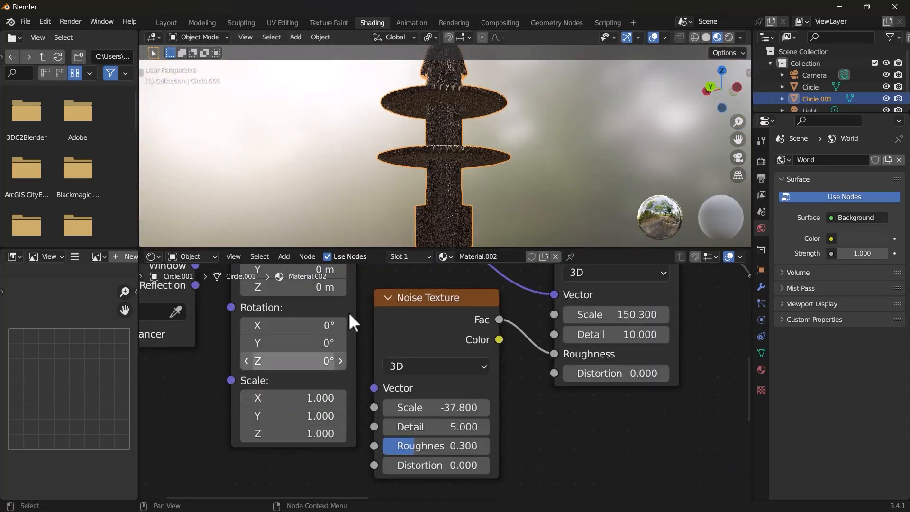
pyautogui.scroll(8, 414, 154)
pyautogui.moveTo(413, 154); pyautogui.dragTo(492, 192, button='middle')
pyautogui.scroll(-6, 493, 192)
pyautogui.moveTo(406, 183); pyautogui.dragTo(471, 132, button='middle')
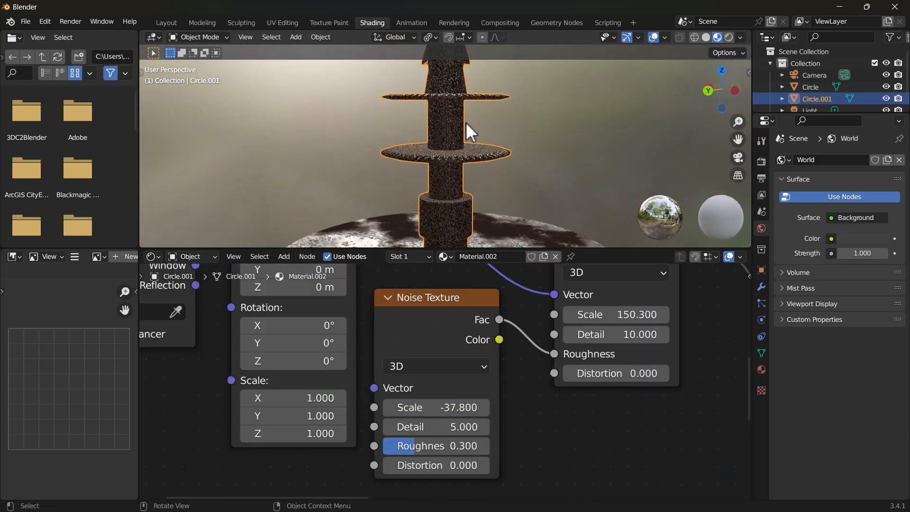
# Step: Switch to the Layout workspace and hide the tower
pyautogui.click(165, 22)
pyautogui.moveTo(294, 260); pyautogui.dragTo(516, 246, button='middle')
pyautogui.click(514, 244)
pyautogui.click(417, 192)
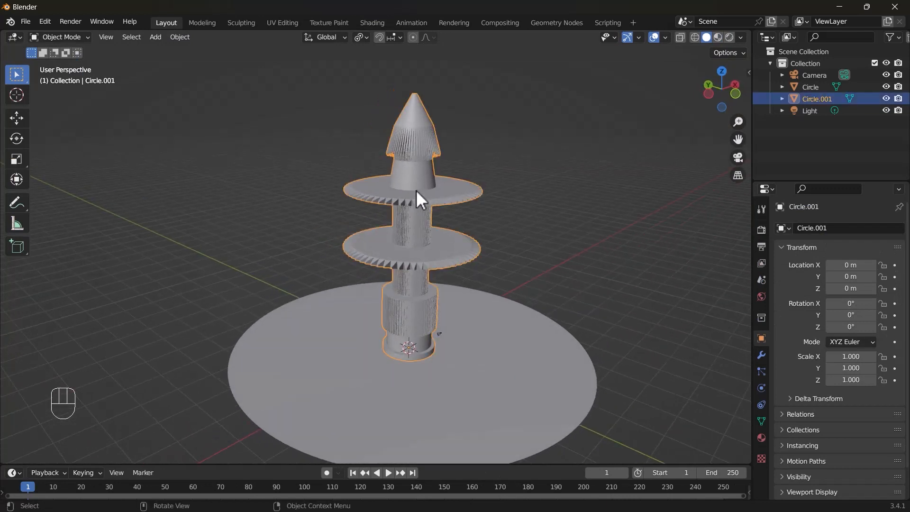
pyautogui.press('h')
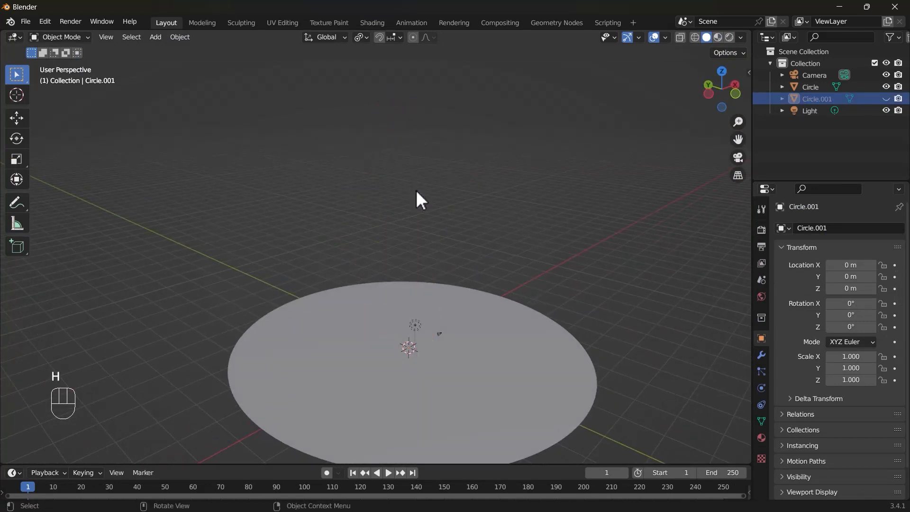
pyautogui.hotkey('alt', 'h')
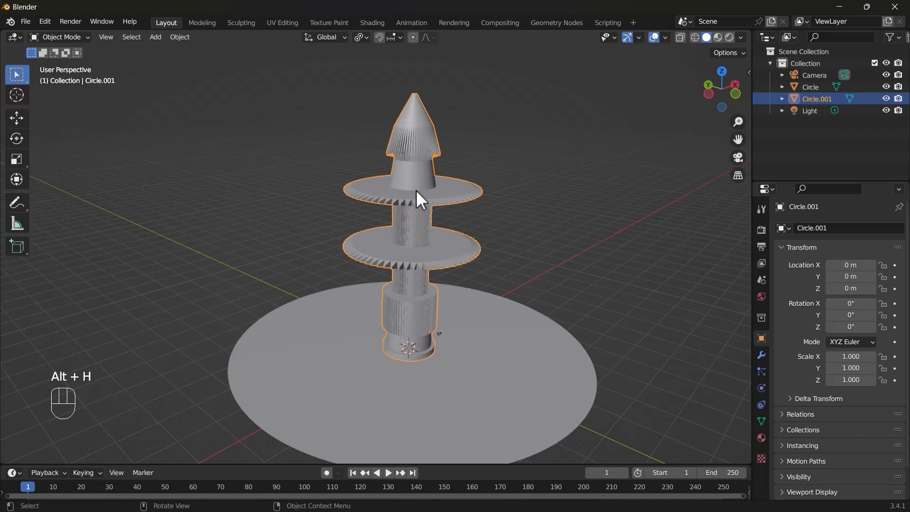
pyautogui.press('h')
# Step: Show the selected ground circle in Material Preview shading and check its dense mesh in Edit Mode
pyautogui.moveTo(416, 197); pyautogui.dragTo(442, 339, button='middle')
pyautogui.click(470, 325)
pyautogui.press('z')
pyautogui.click(451, 394)
pyautogui.press('Tab')
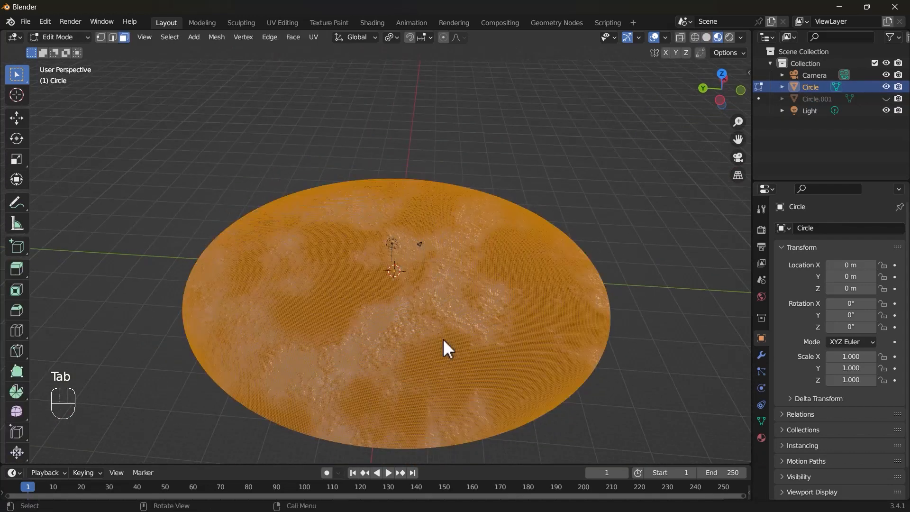
pyautogui.scroll(3, 257, 217)
pyautogui.press('Tab')
pyautogui.scroll(-4, 404, 317)
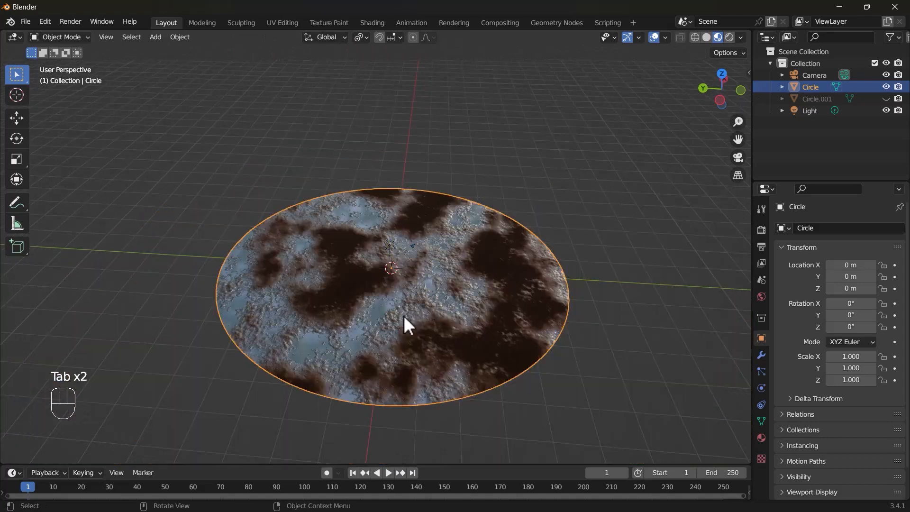
pyautogui.click(75, 36)
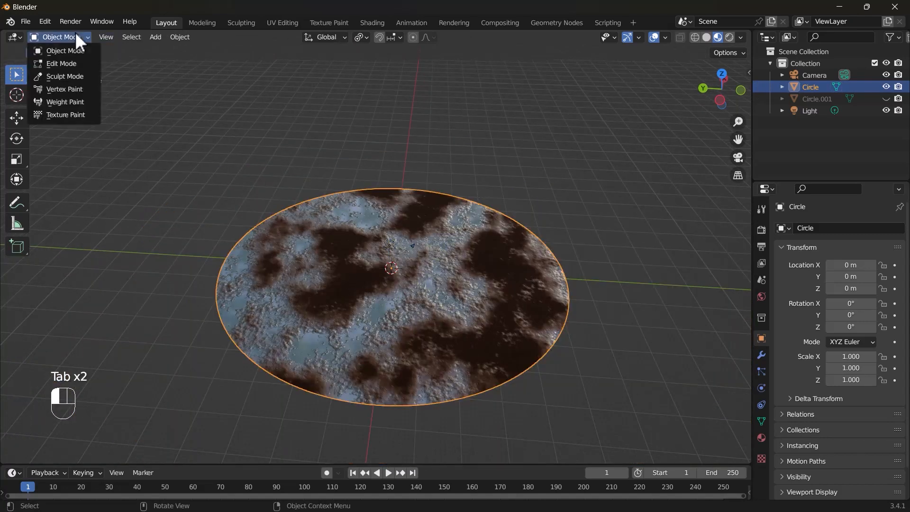
pyautogui.click(64, 102)
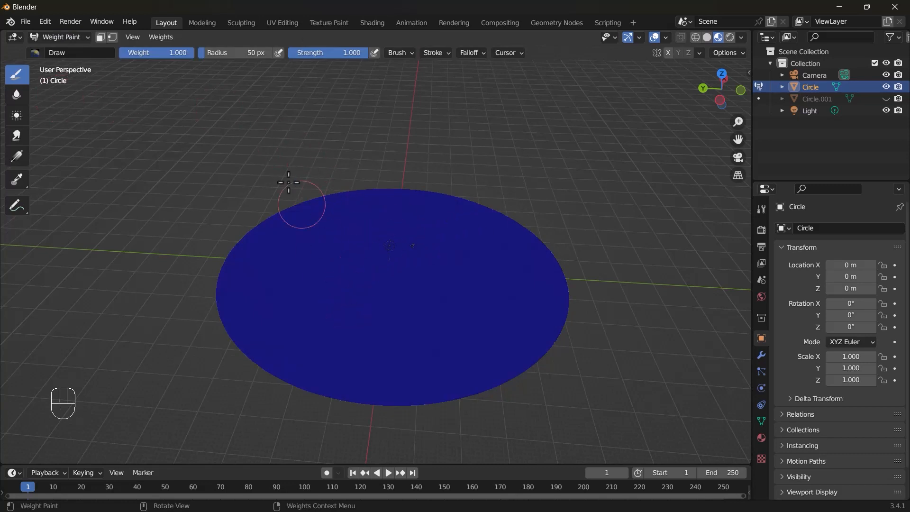
pyautogui.click(57, 36)
pyautogui.click(65, 49)
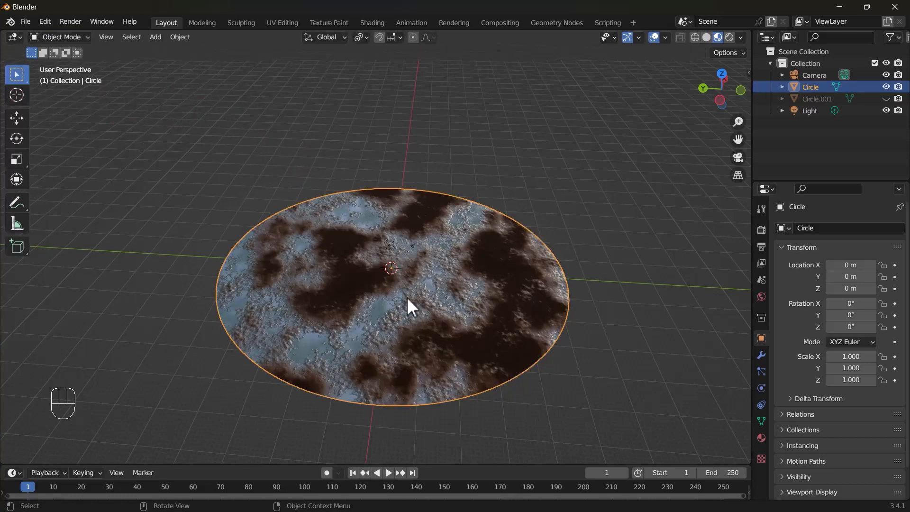
# Step: Enter Weight Paint mode on the ground circle and paint a winding stroke near its middle with weight 1
pyautogui.hotkey('ctrl', 'Tab')
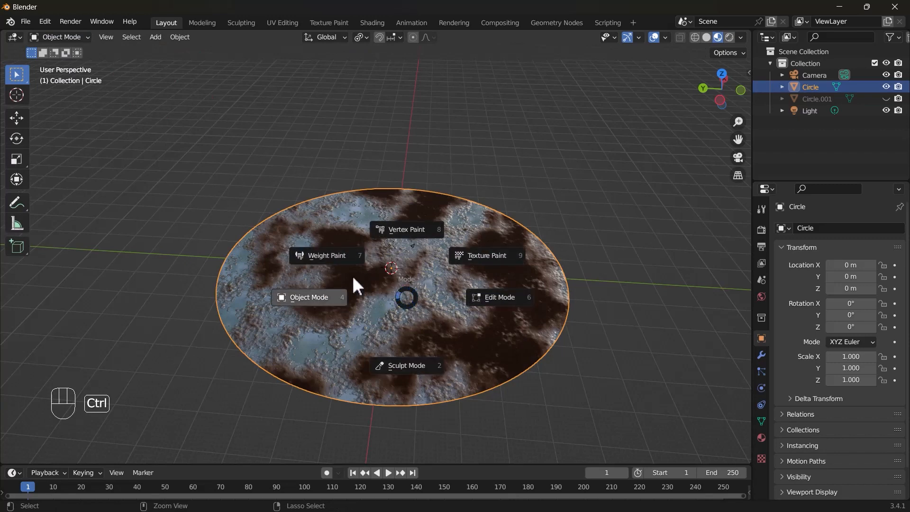
pyautogui.click(339, 256)
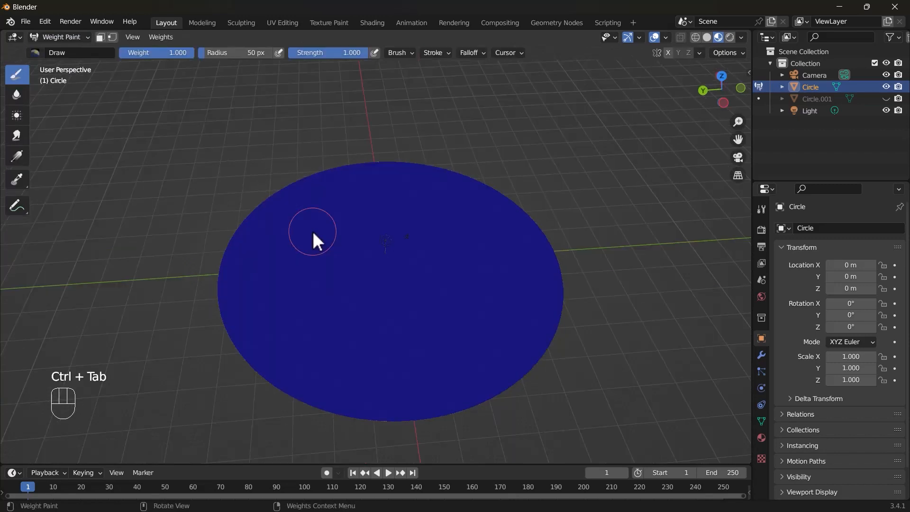
pyautogui.moveTo(324, 234)
pyautogui.mouseDown()
pyautogui.moveTo(351, 261)
pyautogui.moveTo(377, 266)
pyautogui.moveTo(412, 309)
pyautogui.mouseUp()
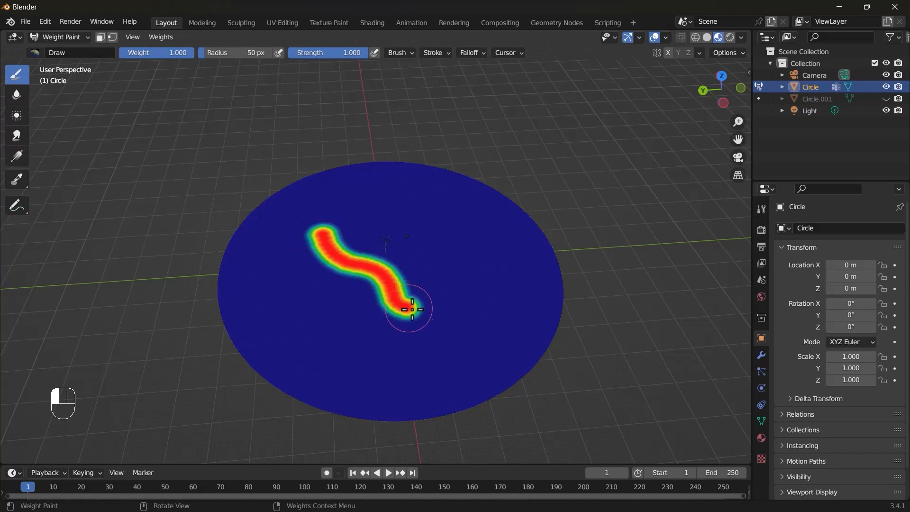
pyautogui.scroll(5, 412, 346)
pyautogui.moveTo(360, 331)
pyautogui.keyDown('shift'); pyautogui.mouseDown(button='middle')
pyautogui.moveTo(356, 282)
pyautogui.moveTo(293, 166)
pyautogui.mouseUp(button='middle'); pyautogui.keyUp('shift')
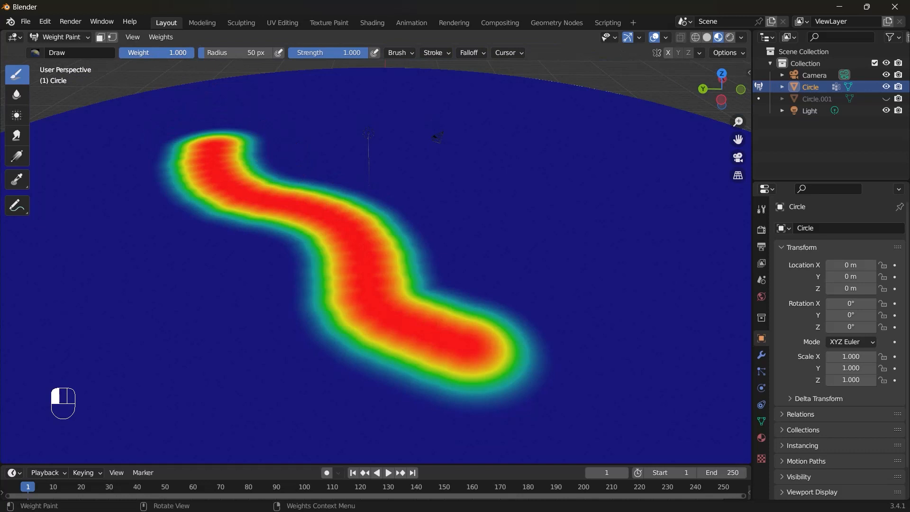
# Step: Set the brush weight to 0.75 and paint a long curved stroke around the winding full-weight stroke
pyautogui.click(189, 54)
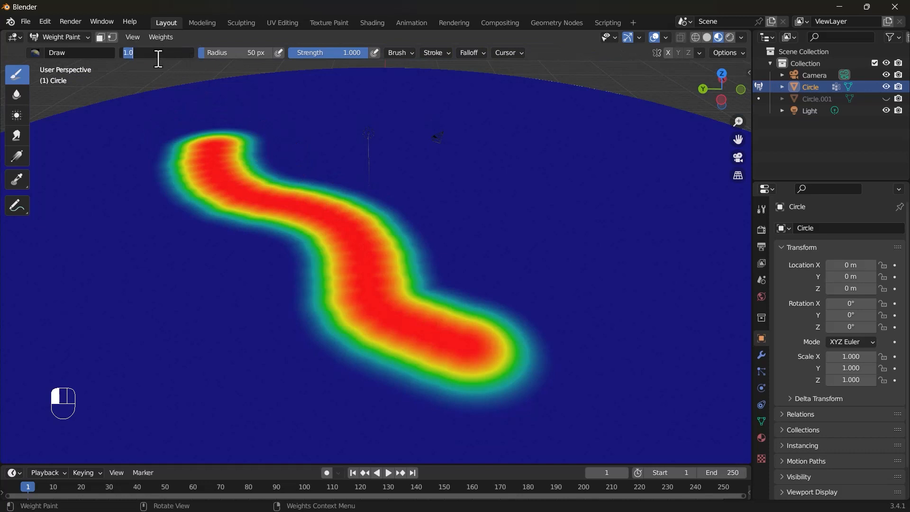
pyautogui.write('.75')
pyautogui.press('Return')
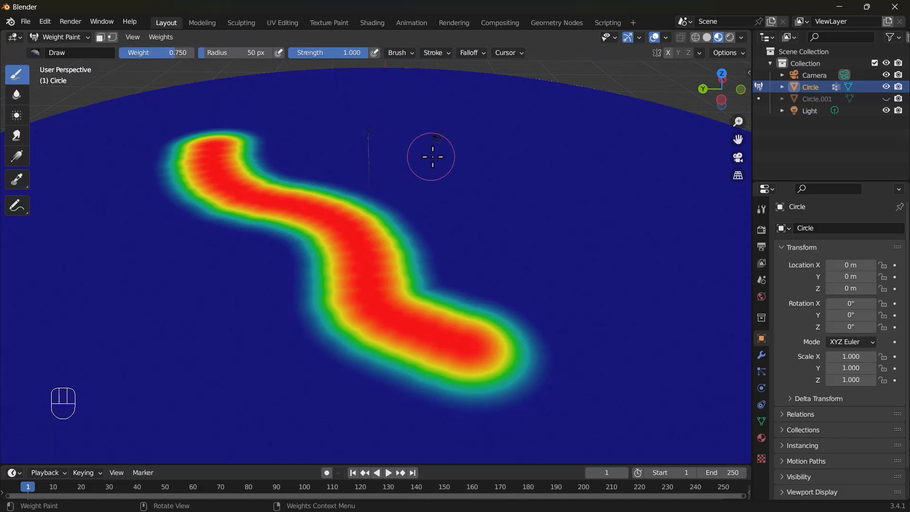
pyautogui.moveTo(421, 156)
pyautogui.mouseDown()
pyautogui.moveTo(473, 213)
pyautogui.moveTo(557, 270)
pyautogui.moveTo(585, 339)
pyautogui.moveTo(560, 412)
pyautogui.moveTo(316, 411)
pyautogui.moveTo(172, 313)
pyautogui.mouseUp()
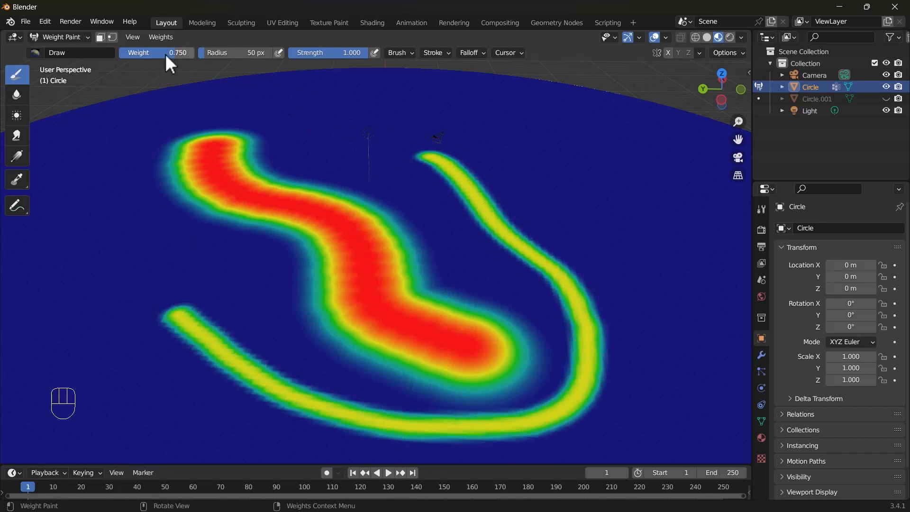
# Step: Paint a short wavy stroke with weight 0.5 and a longer one with weight 0.25 that crosses the earlier strokes
pyautogui.click(167, 56)
pyautogui.press('Return')
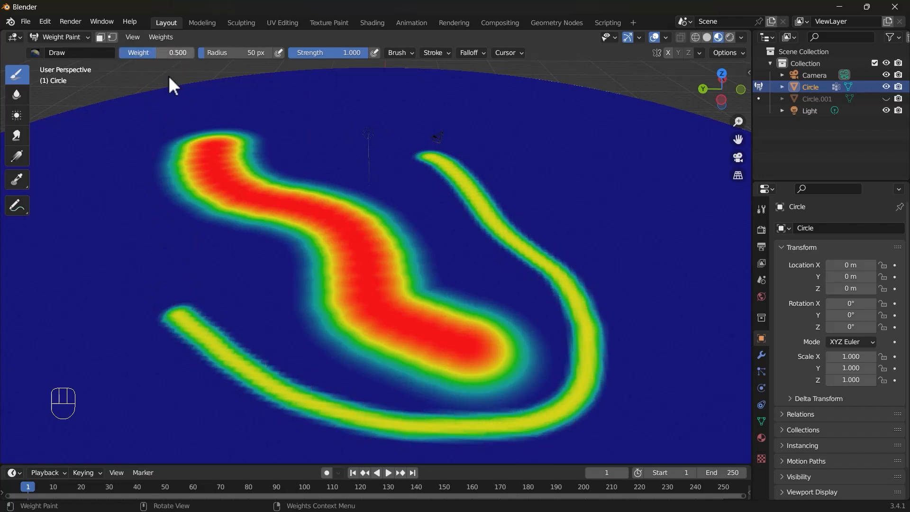
pyautogui.moveTo(85, 230)
pyautogui.mouseDown()
pyautogui.moveTo(167, 252)
pyautogui.moveTo(255, 295)
pyautogui.moveTo(279, 330)
pyautogui.moveTo(299, 336)
pyautogui.mouseUp()
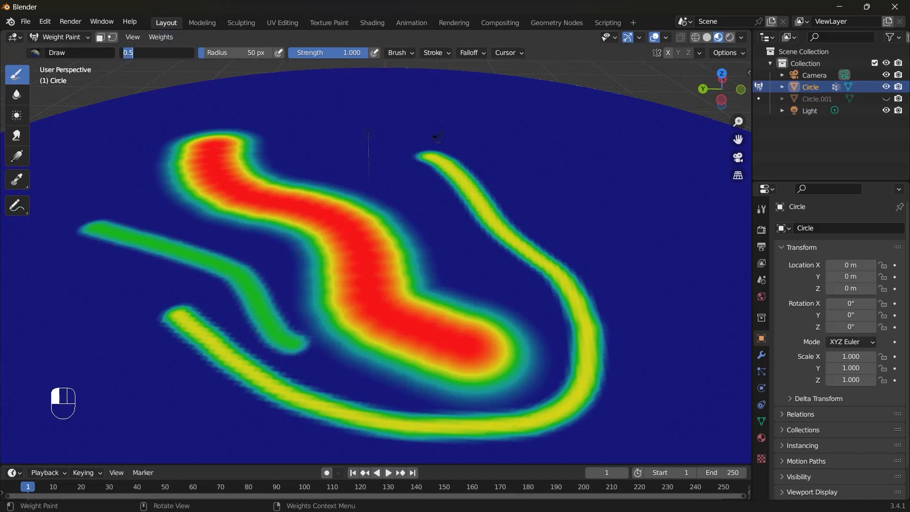
pyautogui.press('Return')
pyautogui.moveTo(51, 239)
pyautogui.mouseDown()
pyautogui.moveTo(77, 279)
pyautogui.moveTo(122, 297)
pyautogui.moveTo(128, 349)
pyautogui.moveTo(184, 397)
pyautogui.moveTo(236, 420)
pyautogui.moveTo(385, 366)
pyautogui.moveTo(433, 277)
pyautogui.moveTo(435, 211)
pyautogui.mouseUp()
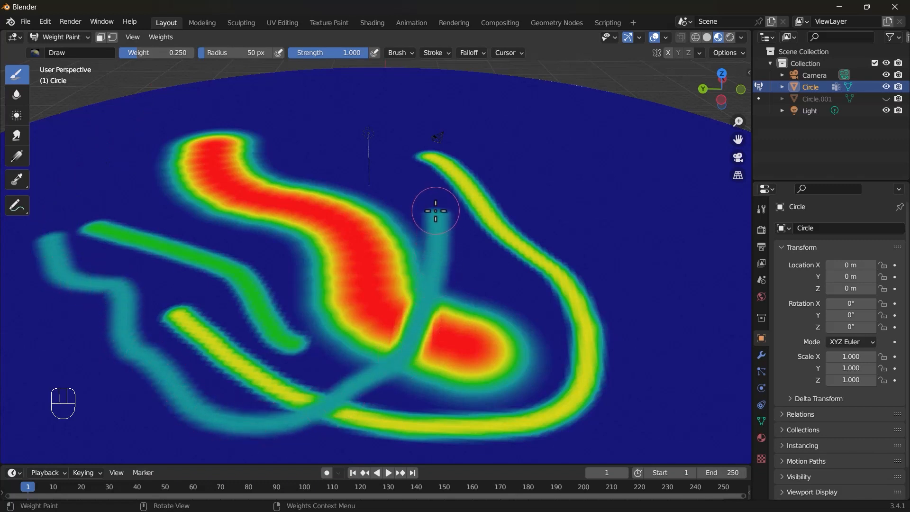
# Step: Set the brush weight to 0 and cut gaps through the painted strokes
pyautogui.click(144, 54)
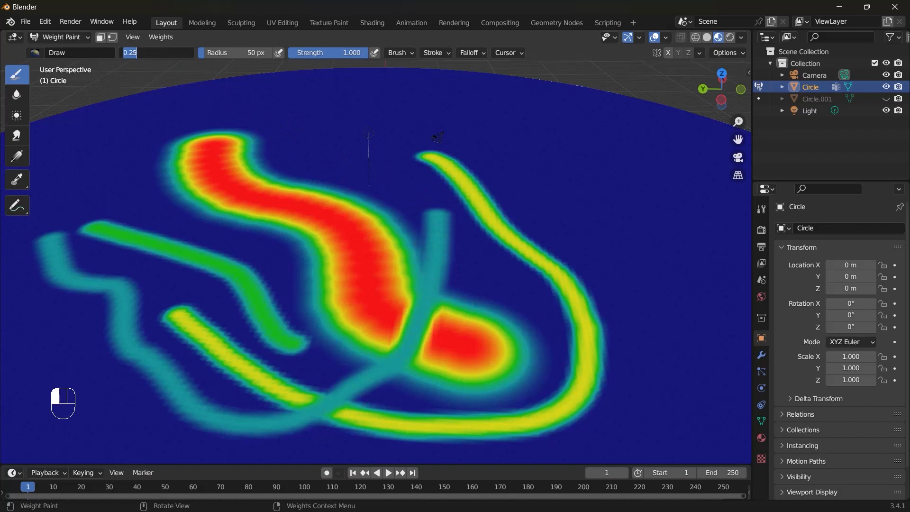
pyautogui.write('0')
pyautogui.press('Return')
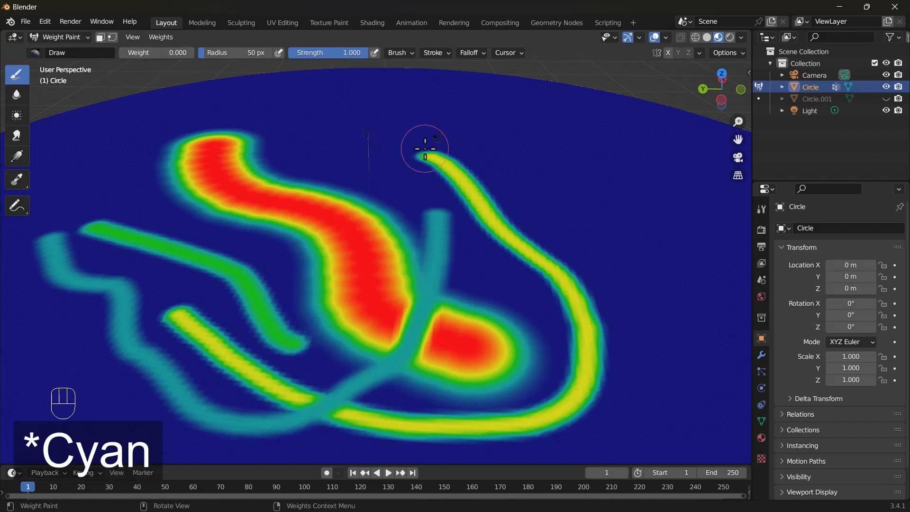
pyautogui.moveTo(443, 172); pyautogui.dragTo(453, 180)
pyautogui.moveTo(385, 212)
pyautogui.mouseDown()
pyautogui.moveTo(290, 223)
pyautogui.moveTo(223, 263)
pyautogui.moveTo(159, 372)
pyautogui.moveTo(199, 406)
pyautogui.moveTo(321, 416)
pyautogui.moveTo(412, 294)
pyautogui.moveTo(420, 267)
pyautogui.mouseUp()
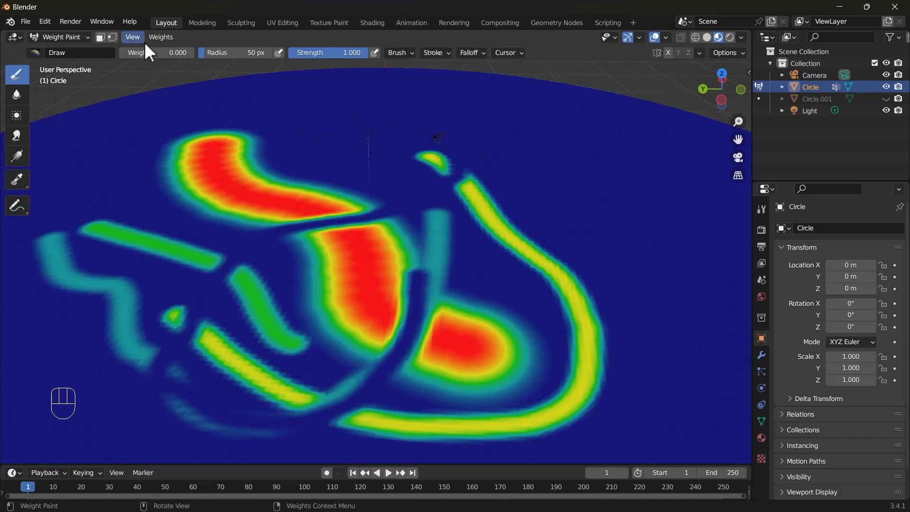
# Step: Erase all remaining painted weight from the circle with brush weight 0 and return to Object Mode
pyautogui.scroll(-4, 362, 270)
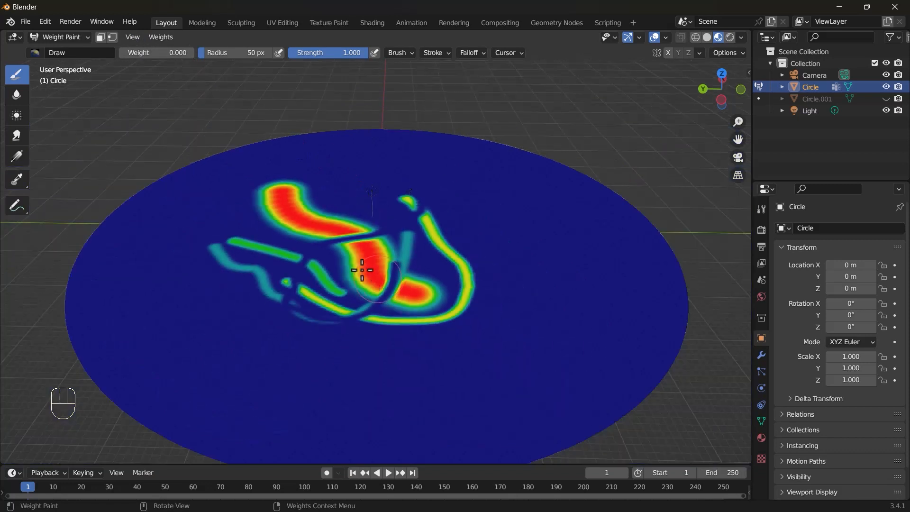
pyautogui.scroll(-1, 336, 203)
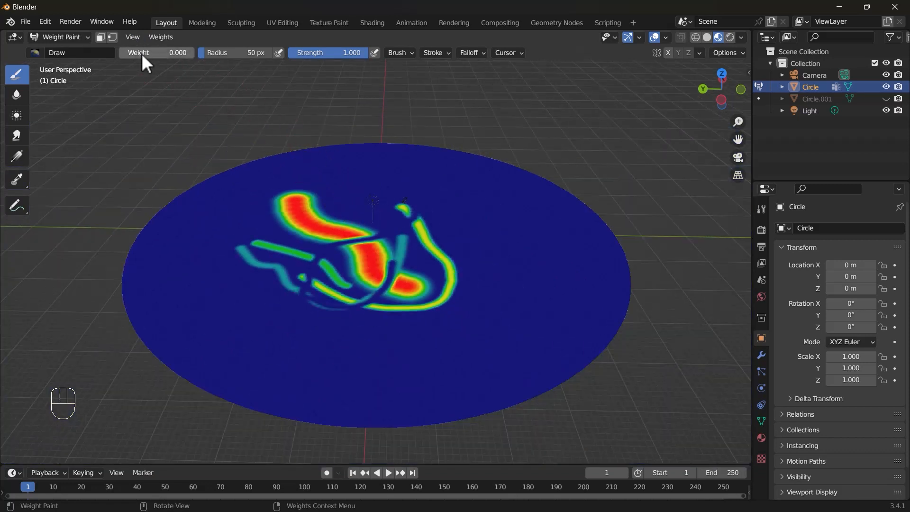
pyautogui.moveTo(142, 54); pyautogui.dragTo(192, 53)
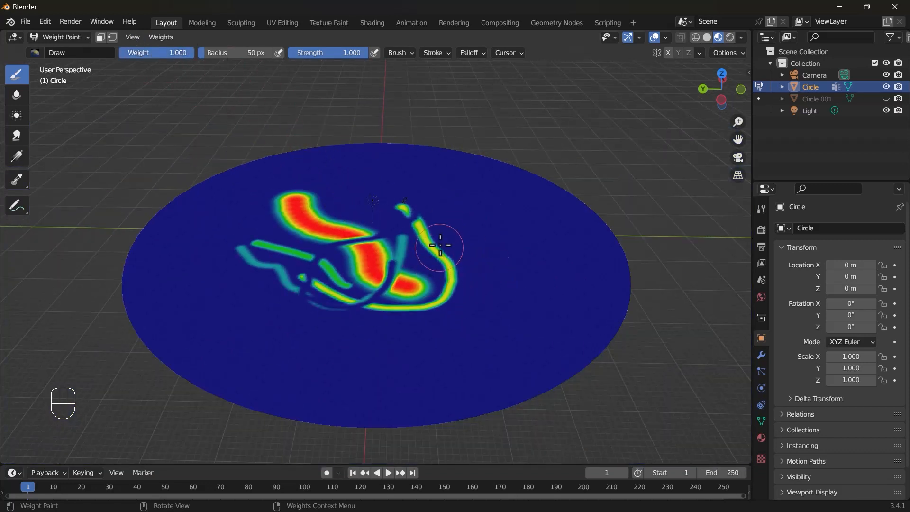
pyautogui.moveTo(200, 53); pyautogui.dragTo(124, 53)
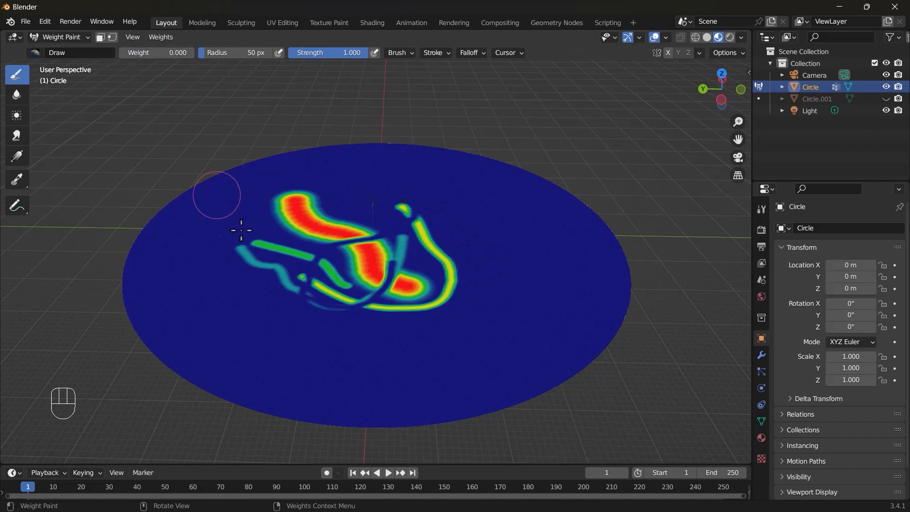
pyautogui.scroll(-3, 318, 269)
pyautogui.moveTo(317, 250)
pyautogui.mouseDown()
pyautogui.moveTo(415, 261)
pyautogui.moveTo(417, 273)
pyautogui.moveTo(363, 256)
pyautogui.moveTo(353, 277)
pyautogui.moveTo(325, 215)
pyautogui.moveTo(416, 264)
pyautogui.moveTo(386, 252)
pyautogui.mouseUp()
pyautogui.hotkey('ctrl', 'Tab')
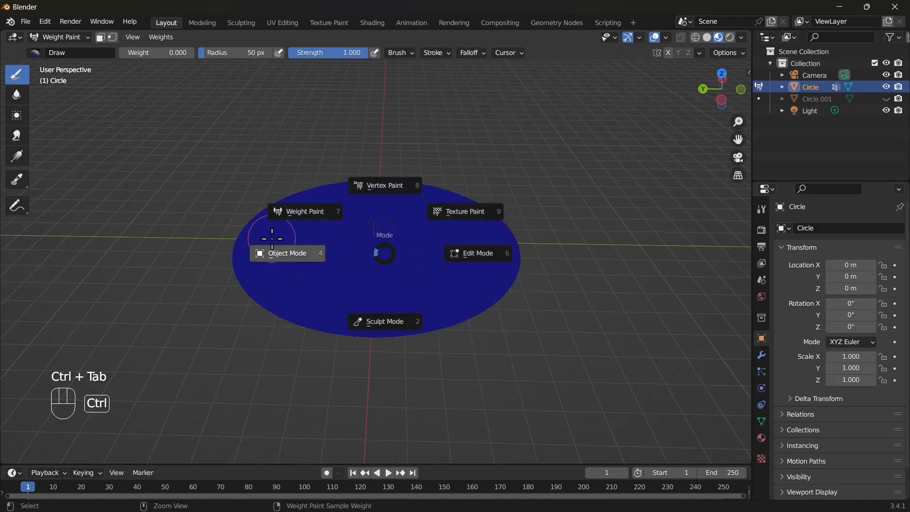
pyautogui.click(281, 253)
# Step: Examine the circle's surface in Object Mode and its weights in Weight Paint mode, ending in Object Mode
pyautogui.scroll(5, 340, 282)
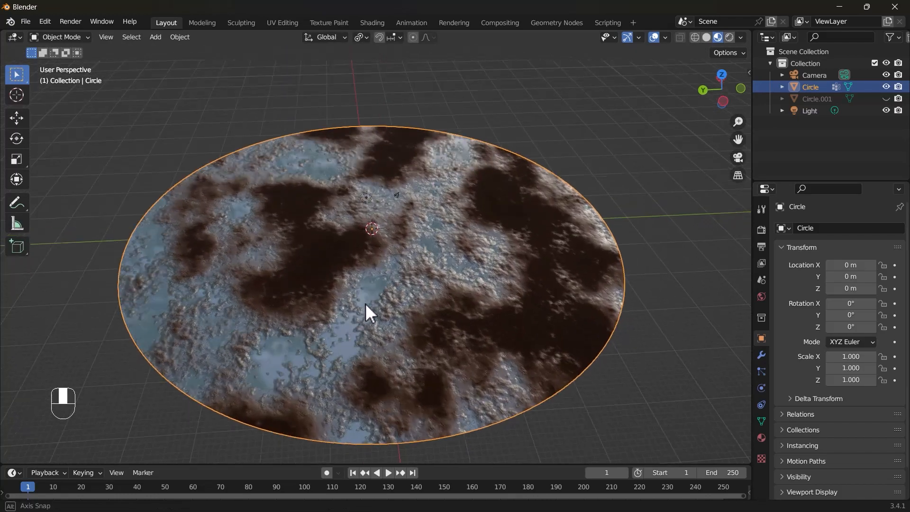
pyautogui.moveTo(365, 303); pyautogui.dragTo(365, 386, button='middle')
pyautogui.scroll(-3, 365, 363)
pyautogui.moveTo(297, 301); pyautogui.dragTo(303, 249, button='middle')
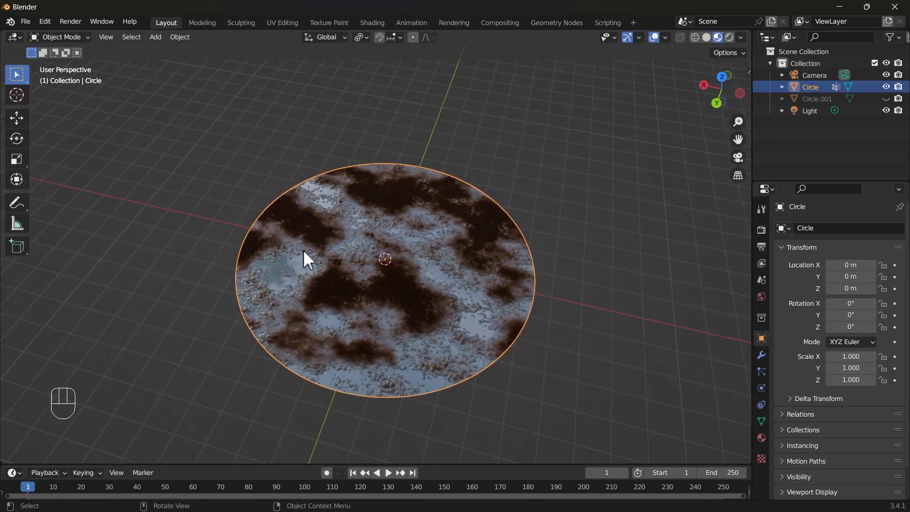
pyautogui.scroll(3, 307, 251)
pyautogui.hotkey('ctrl', 'Tab')
pyautogui.click(243, 223)
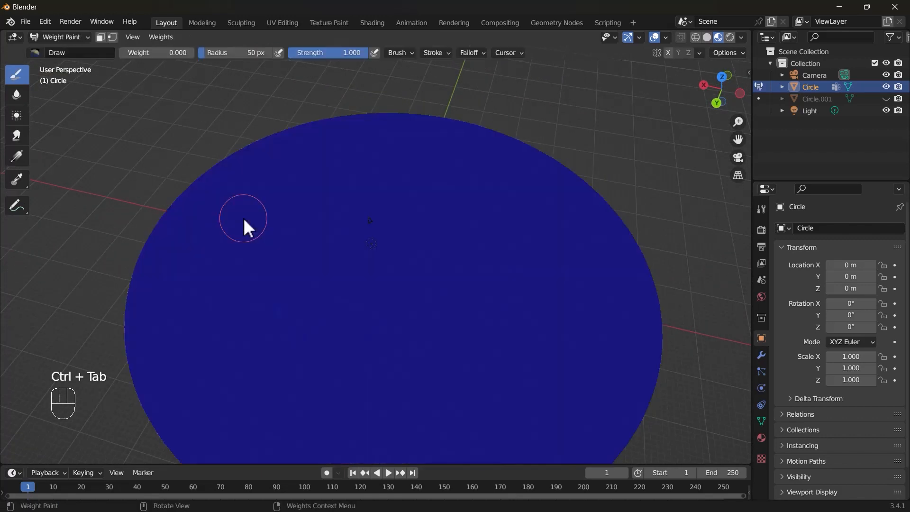
pyautogui.scroll(-2, 315, 268)
pyautogui.moveTo(314, 268); pyautogui.dragTo(294, 261, button='middle')
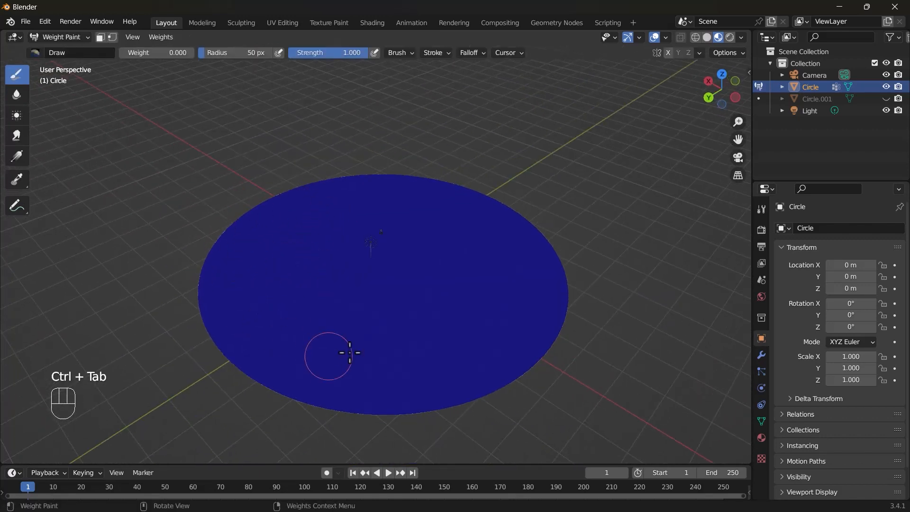
pyautogui.moveTo(417, 289); pyautogui.dragTo(475, 341, button='middle')
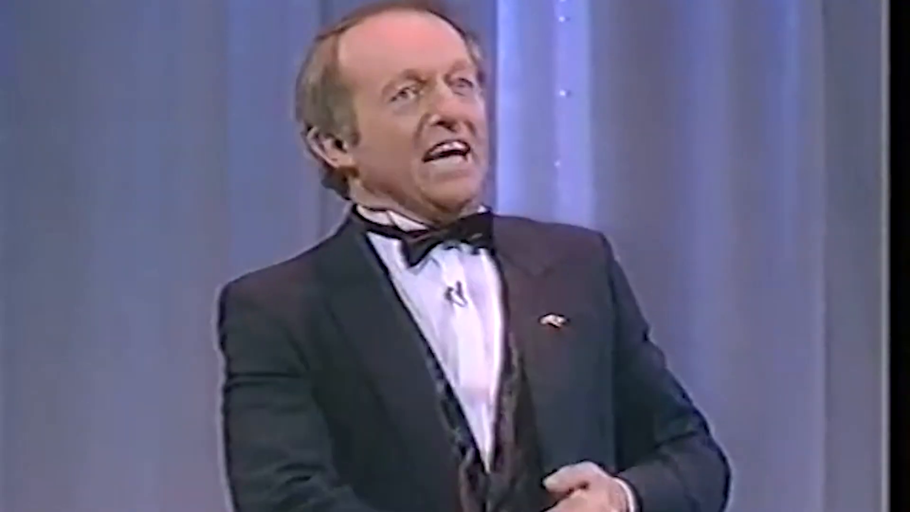
pyautogui.hotkey('ctrl', 'Tab')
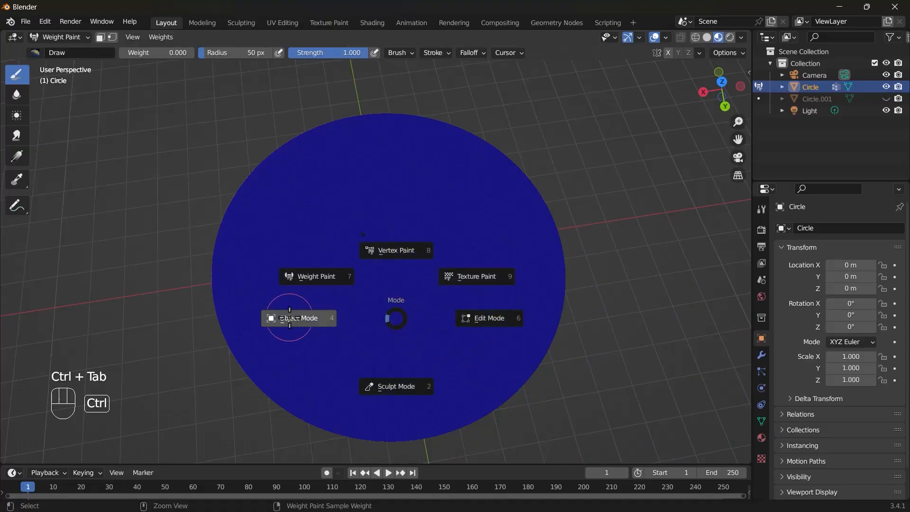
pyautogui.click(293, 318)
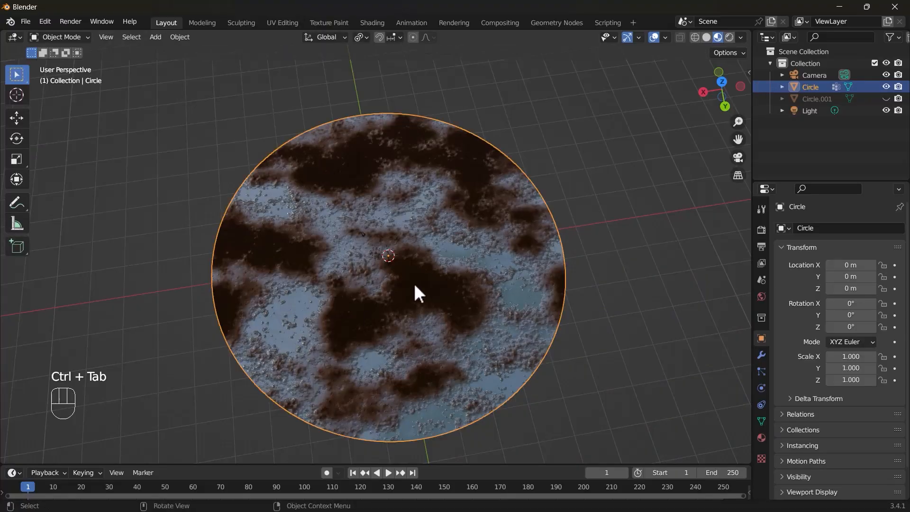
# Step: With the Annotate tool in top view, outline the small dark patch at the circle's upper-left edge
pyautogui.moveTo(415, 285); pyautogui.dragTo(403, 303, button='middle')
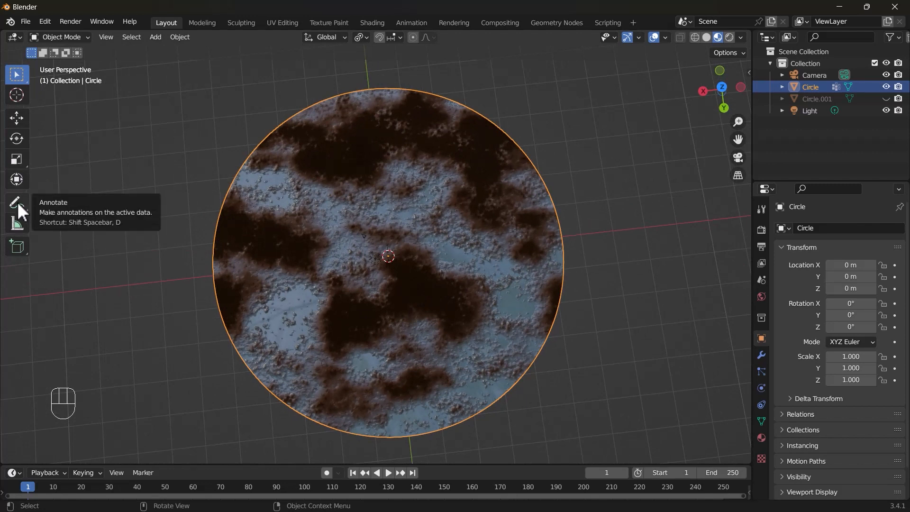
pyautogui.press('t')
pyautogui.press('t')
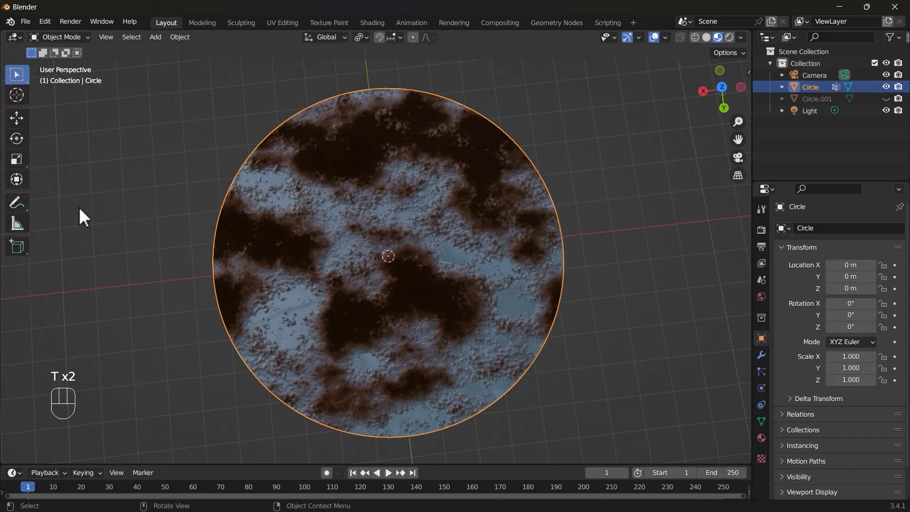
pyautogui.click(20, 202)
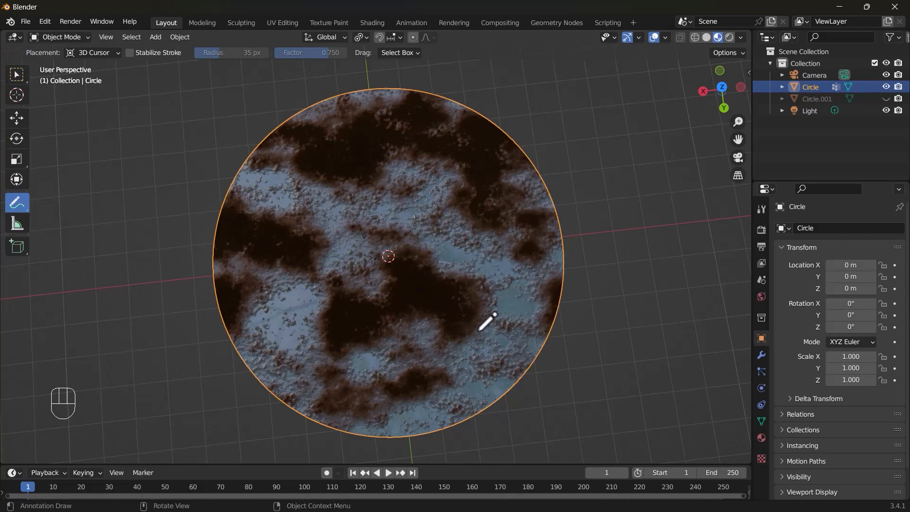
pyautogui.press('KP_7')
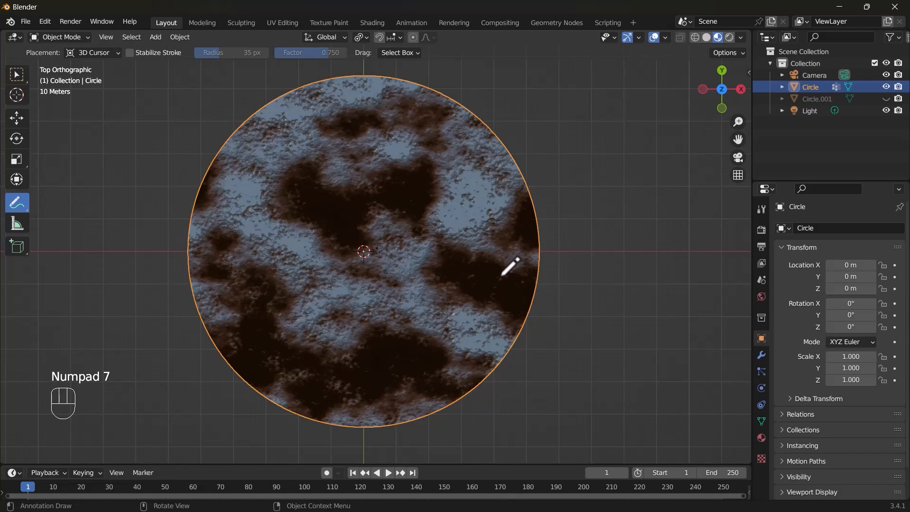
pyautogui.moveTo(394, 320); pyautogui.dragTo(664, 178, button='middle')
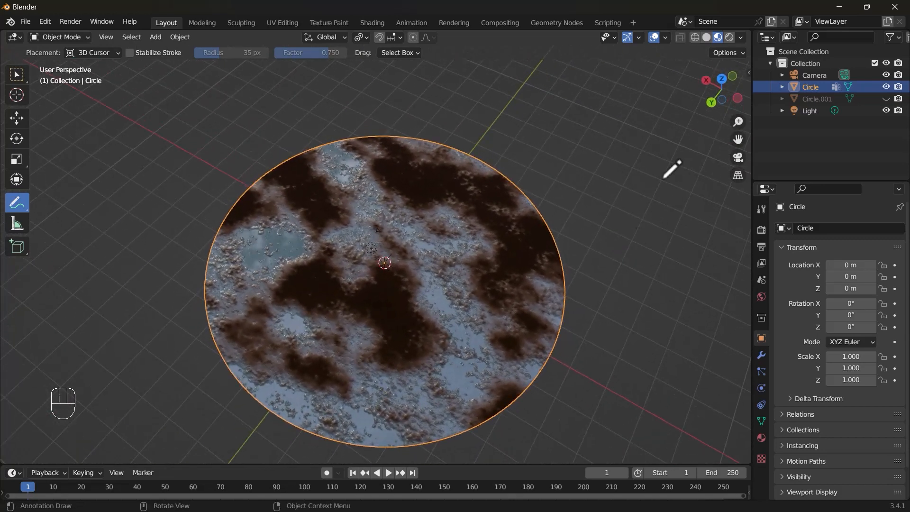
pyautogui.click(722, 78)
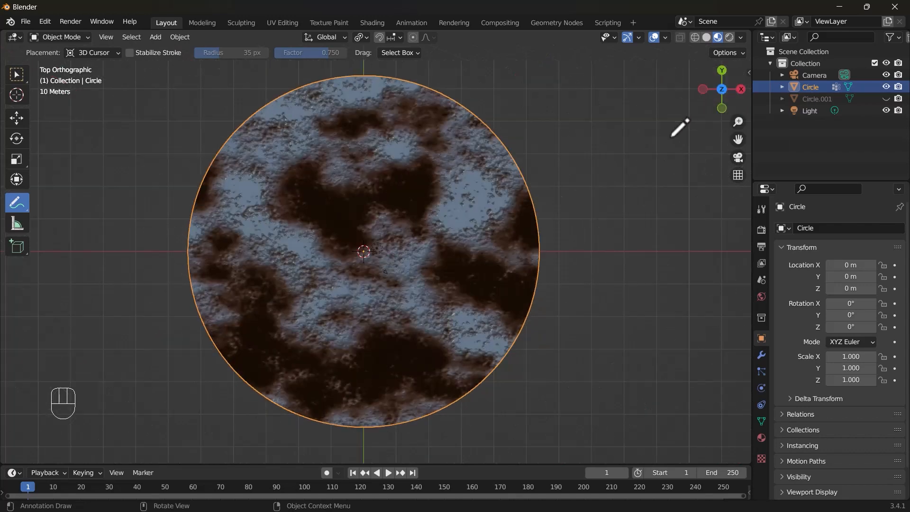
pyautogui.scroll(1, 317, 313)
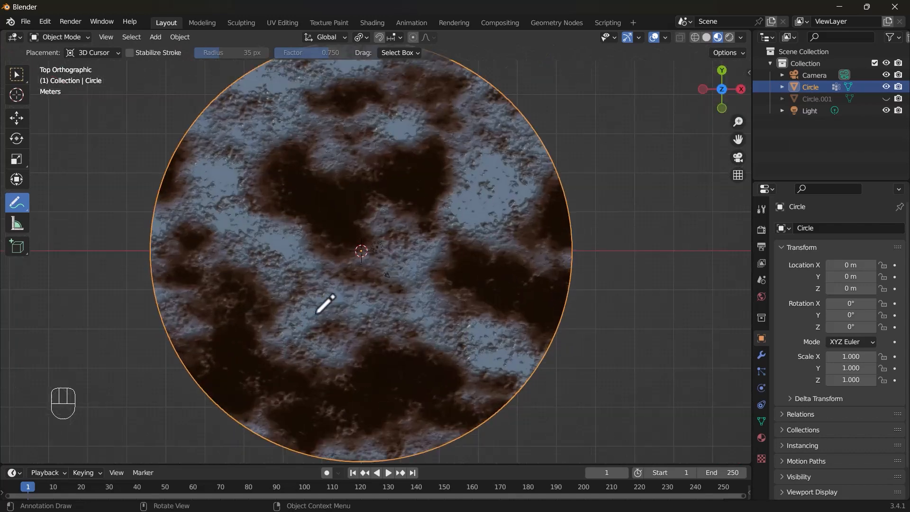
pyautogui.keyDown('shift'); pyautogui.moveTo(344, 308); pyautogui.dragTo(388, 307, button='middle'); pyautogui.keyUp('shift')
pyautogui.keyDown('shift'); pyautogui.moveTo(307, 220); pyautogui.dragTo(315, 257, button='middle'); pyautogui.keyUp('shift')
pyautogui.moveTo(242, 171); pyautogui.dragTo(243, 171)
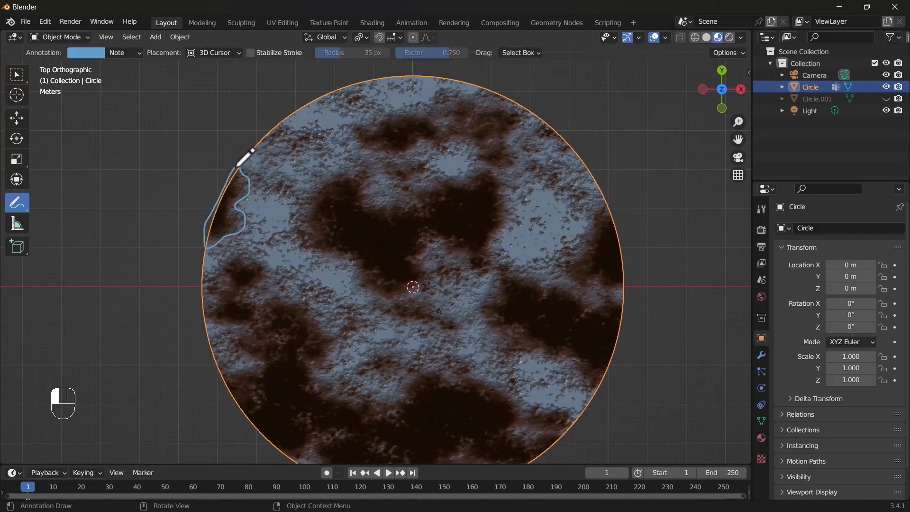
# Step: Check the drawn outline over the circle in Weight Paint mode and return to Object Mode
pyautogui.hotkey('ctrl', 'Tab')
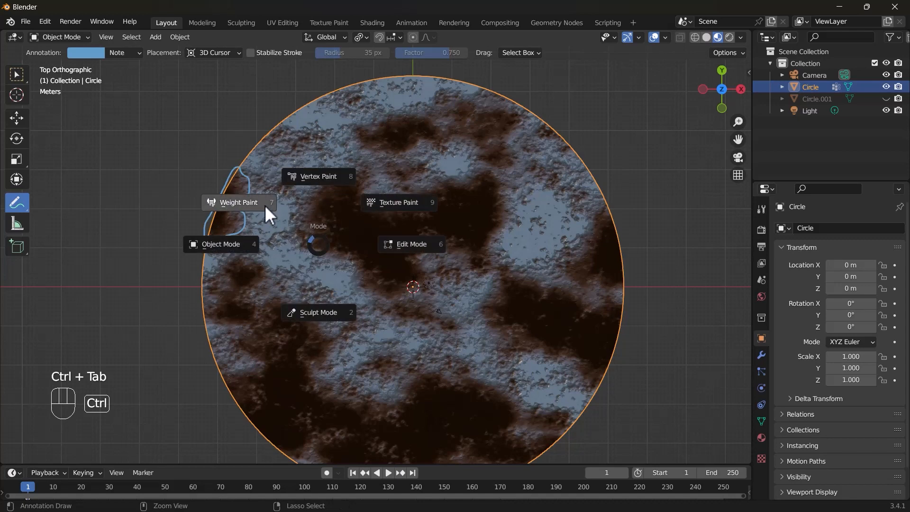
pyautogui.click(265, 205)
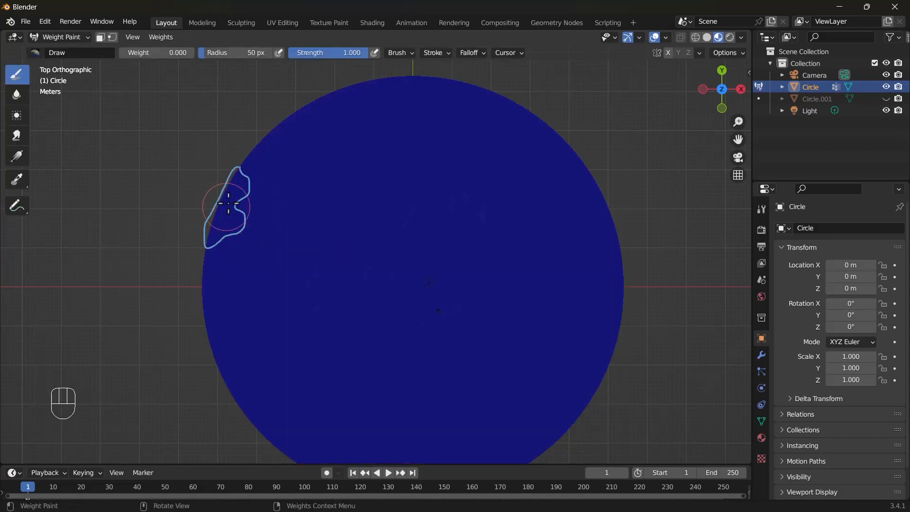
pyautogui.hotkey('ctrl', 'Tab')
# Step: Trace annotation outlines around the remaining dark ground patches of the circle, following their wavy borders
pyautogui.moveTo(204, 276)
pyautogui.mouseDown()
pyautogui.moveTo(325, 375)
pyautogui.moveTo(497, 378)
pyautogui.moveTo(574, 420)
pyautogui.mouseUp()
pyautogui.keyDown('shift'); pyautogui.moveTo(574, 421); pyautogui.dragTo(568, 319, button='middle'); pyautogui.keyUp('shift')
pyautogui.moveTo(567, 319)
pyautogui.mouseDown()
pyautogui.moveTo(518, 362)
pyautogui.moveTo(270, 359)
pyautogui.moveTo(197, 174)
pyautogui.mouseUp()
pyautogui.keyDown('shift'); pyautogui.moveTo(589, 296); pyautogui.dragTo(484, 357, button='middle'); pyautogui.keyUp('shift')
pyautogui.moveTo(484, 356)
pyautogui.mouseDown()
pyautogui.moveTo(380, 234)
pyautogui.moveTo(471, 201)
pyautogui.moveTo(482, 355)
pyautogui.mouseUp()
pyautogui.keyDown('shift'); pyautogui.moveTo(396, 76); pyautogui.dragTo(501, 183, button='middle'); pyautogui.keyUp('shift')
pyautogui.moveTo(464, 155); pyautogui.dragTo(475, 228)
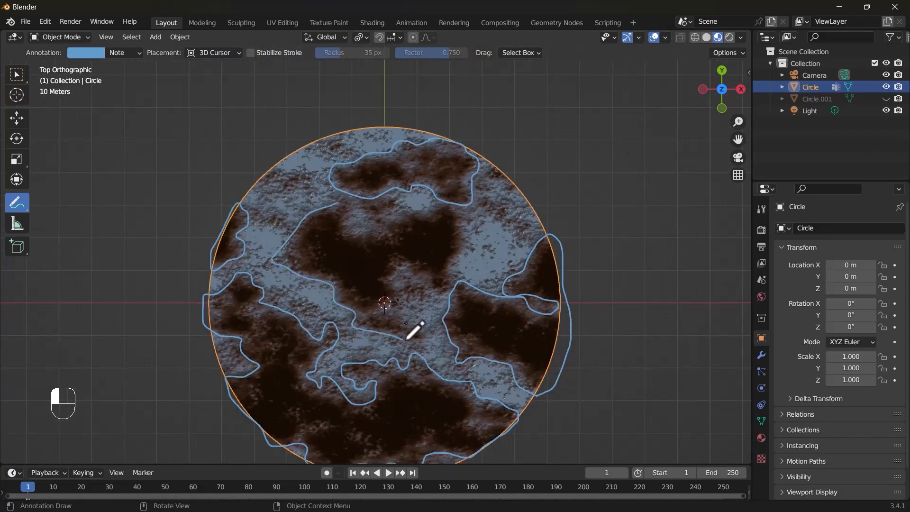
# Step: In Weight Paint mode, set the brush weight to 1 and fill the outlined patches along the circle's left and lower-left side
pyautogui.scroll(-1, 426, 366)
pyautogui.hotkey('ctrl', 'Tab')
pyautogui.click(262, 234)
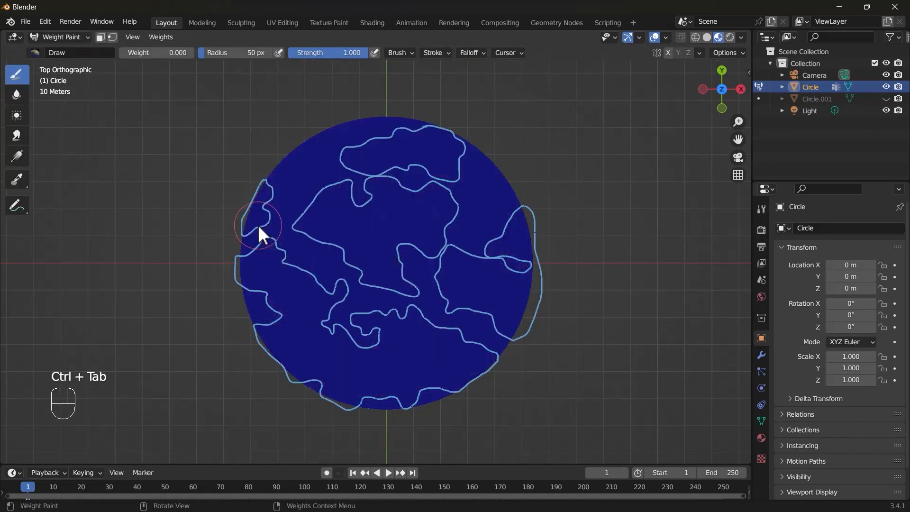
pyautogui.moveTo(156, 53); pyautogui.dragTo(165, 53)
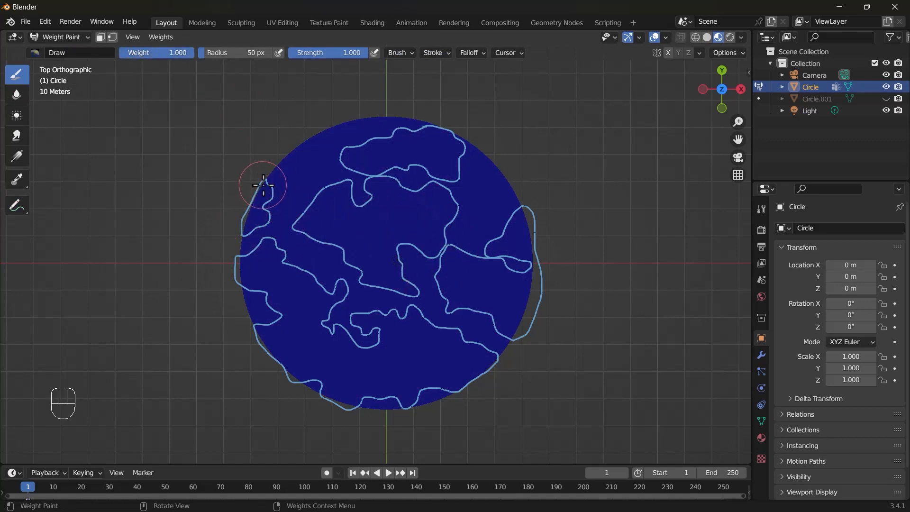
pyautogui.moveTo(263, 185); pyautogui.dragTo(266, 189)
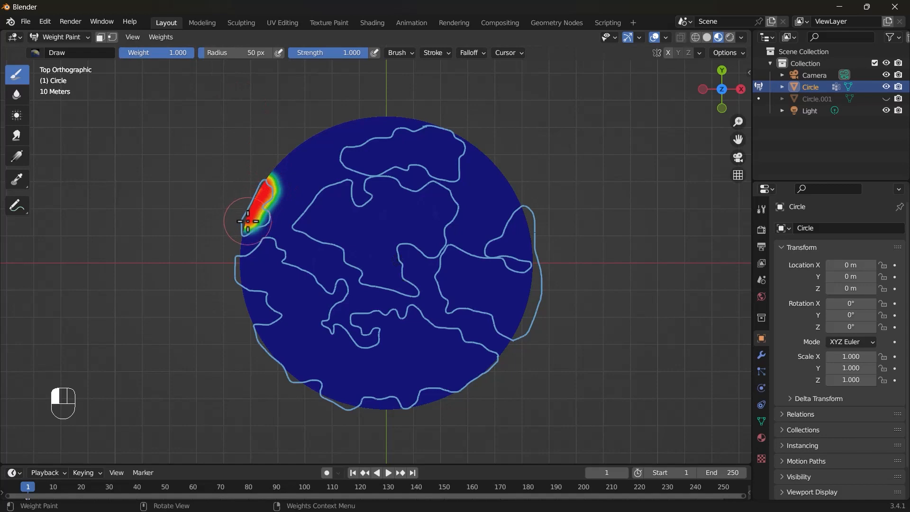
pyautogui.moveTo(248, 221)
pyautogui.mouseDown()
pyautogui.moveTo(258, 334)
pyautogui.moveTo(447, 343)
pyautogui.moveTo(319, 309)
pyautogui.mouseUp()
pyautogui.scroll(4, 319, 308)
pyautogui.moveTo(265, 331); pyautogui.dragTo(192, 310)
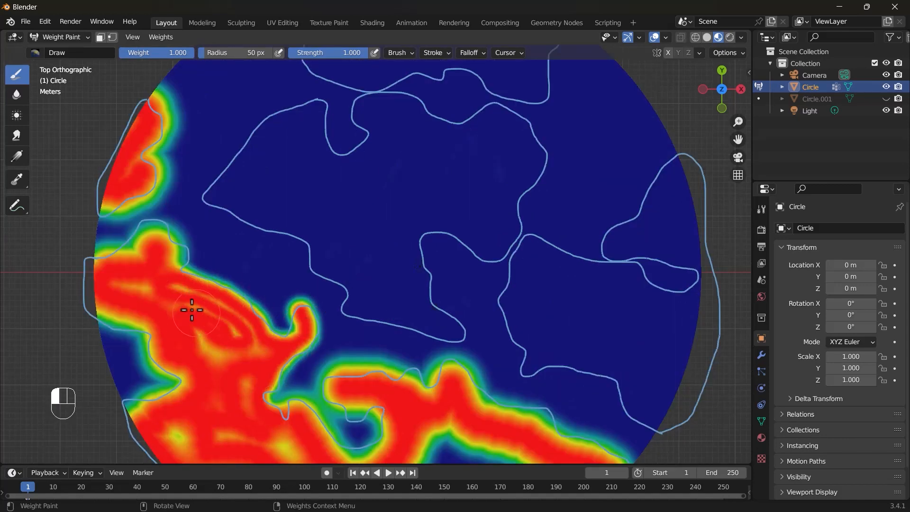
# Step: Paint weight 1 inside the bottom and right-hand outlines and begin filling the central outlined patch
pyautogui.keyDown('shift'); pyautogui.moveTo(192, 310); pyautogui.dragTo(129, 184, button='middle'); pyautogui.keyUp('shift')
pyautogui.moveTo(294, 279); pyautogui.dragTo(335, 362)
pyautogui.scroll(-4, 335, 362)
pyautogui.moveTo(491, 269)
pyautogui.mouseDown()
pyautogui.moveTo(418, 199)
pyautogui.moveTo(427, 203)
pyautogui.mouseUp()
pyautogui.scroll(1, 426, 204)
pyautogui.keyDown('shift'); pyautogui.moveTo(426, 203); pyautogui.dragTo(439, 310, button='middle'); pyautogui.keyUp('shift')
pyautogui.moveTo(427, 284); pyautogui.dragTo(317, 265)
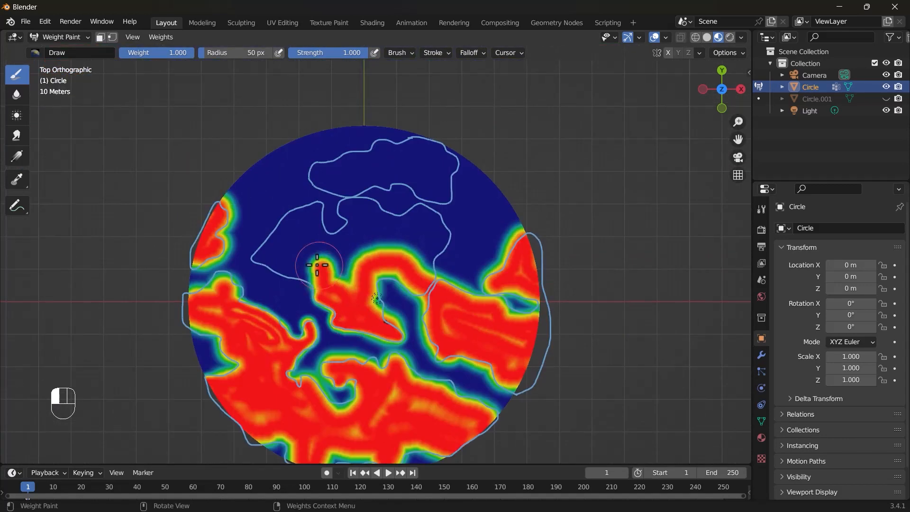
# Step: Finish filling the central outlined patch and fill the patch near the circle's upper edge with weight 1
pyautogui.keyDown('shift'); pyautogui.moveTo(317, 265); pyautogui.dragTo(358, 272, button='middle'); pyautogui.keyUp('shift')
pyautogui.scroll(4, 358, 271)
pyautogui.moveTo(326, 322); pyautogui.dragTo(516, 193)
pyautogui.scroll(-4, 516, 193)
pyautogui.moveTo(469, 266)
pyautogui.mouseDown()
pyautogui.moveTo(349, 229)
pyautogui.moveTo(385, 204)
pyautogui.mouseUp()
pyautogui.keyDown('shift'); pyautogui.moveTo(385, 200); pyautogui.dragTo(376, 260, button='middle'); pyautogui.keyUp('shift')
pyautogui.moveTo(376, 261); pyautogui.dragTo(400, 250)
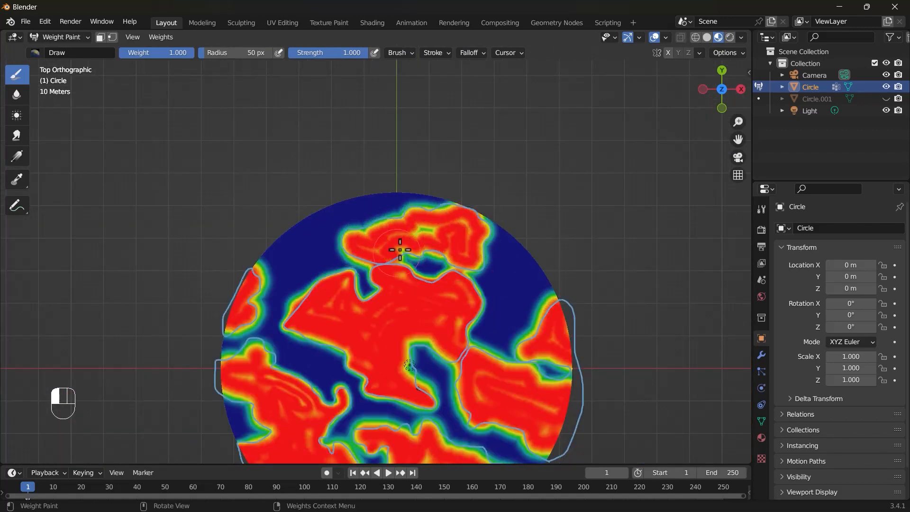
# Step: Add a second vertex group to the circle
pyautogui.scroll(-3, 400, 249)
pyautogui.moveTo(289, 250); pyautogui.dragTo(405, 250, button='middle')
pyautogui.scroll(2, 425, 284)
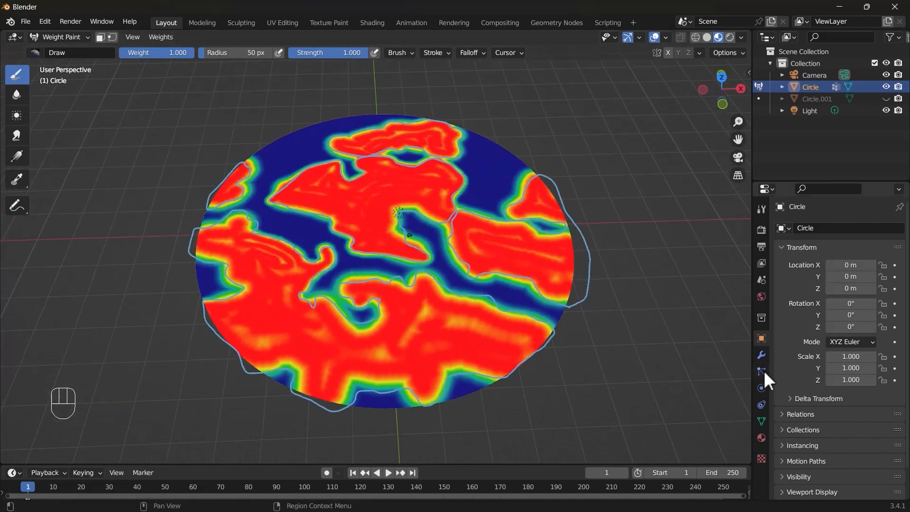
pyautogui.click(761, 421)
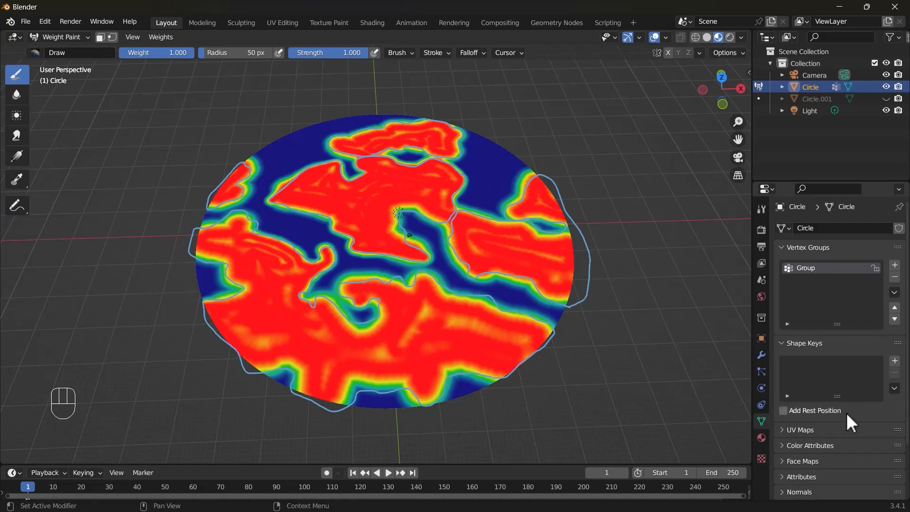
pyautogui.moveTo(433, 302); pyautogui.dragTo(391, 323, button='middle')
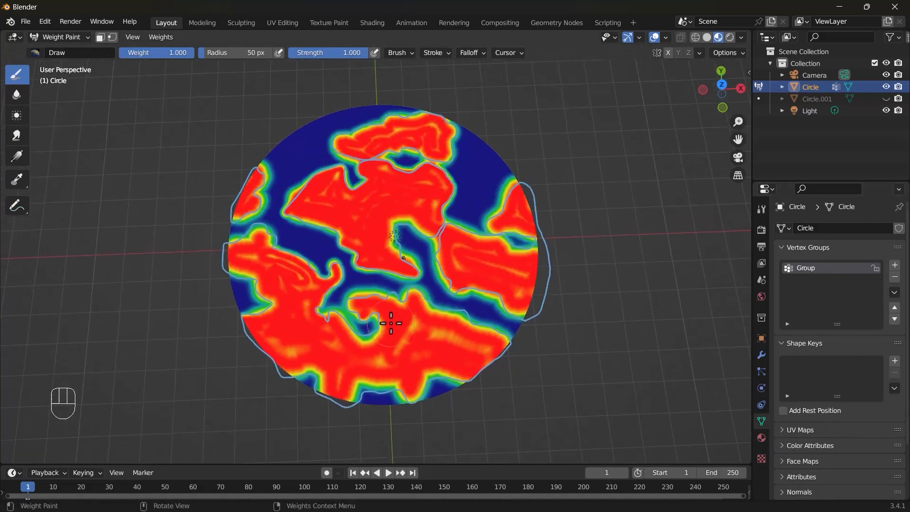
pyautogui.click(895, 265)
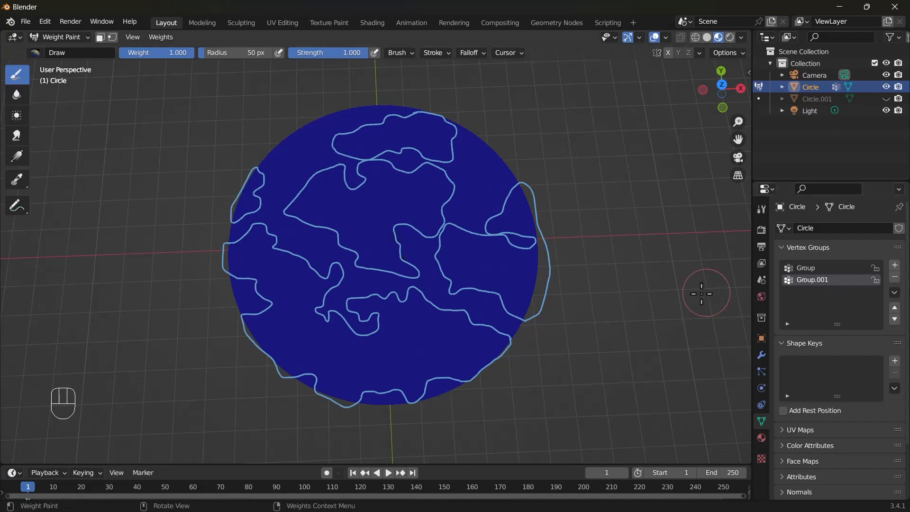
# Step: Rename the painted vertex group Ground and the empty one Water
pyautogui.click(816, 270)
pyautogui.click(816, 280)
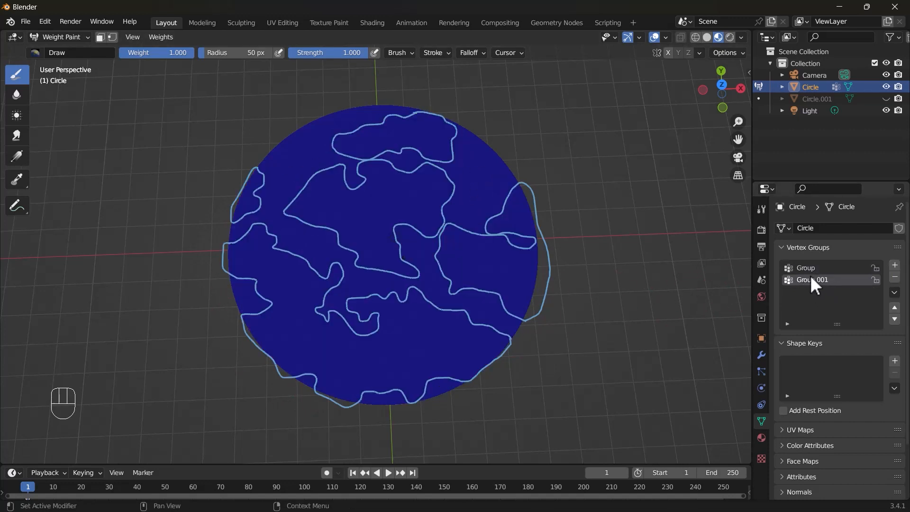
pyautogui.click(808, 269)
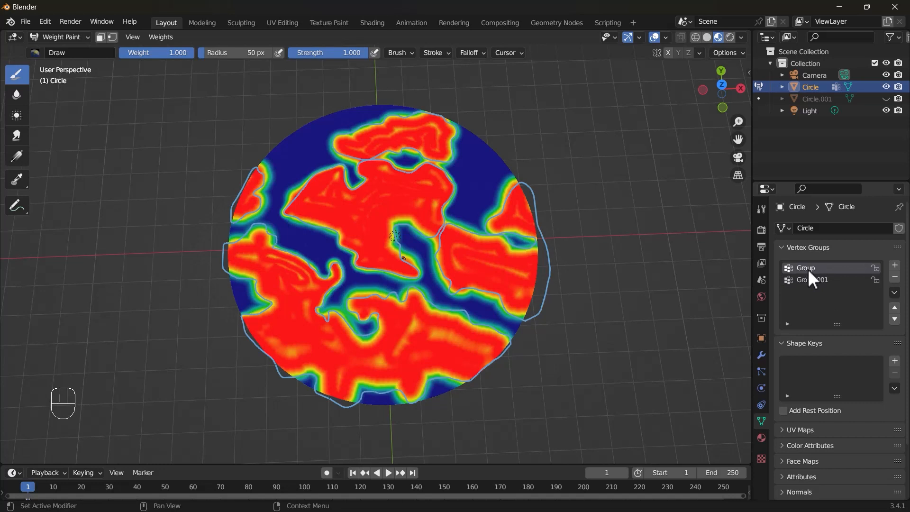
pyautogui.doubleClick(808, 269)
pyautogui.click(824, 278)
pyautogui.doubleClick(827, 282)
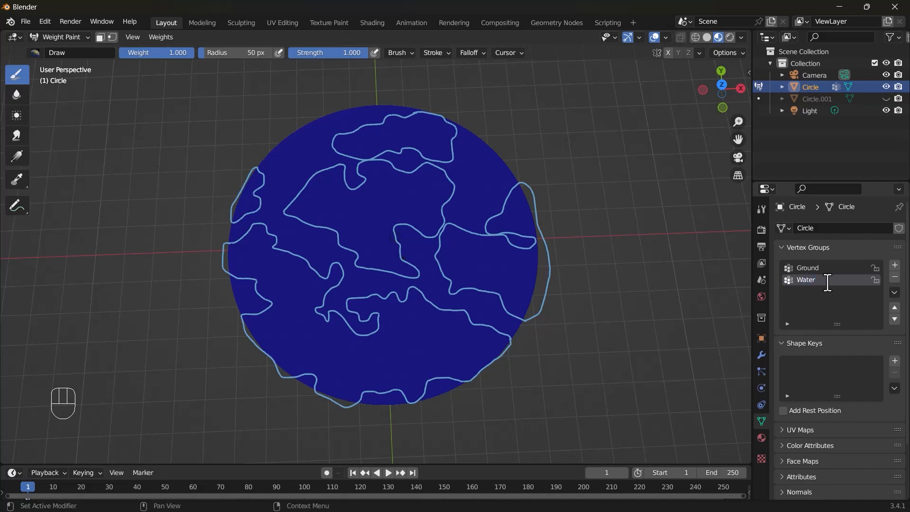
# Step: In top view, paint weight 1 in the Water group over the left-side gaps and the channel between the outlined patches
pyautogui.press('KP_7')
pyautogui.scroll(3, 156, 294)
pyautogui.moveTo(142, 293)
pyautogui.mouseDown()
pyautogui.moveTo(171, 332)
pyautogui.moveTo(164, 349)
pyautogui.mouseUp()
pyautogui.scroll(-1, 166, 284)
pyautogui.moveTo(189, 222)
pyautogui.mouseDown()
pyautogui.moveTo(168, 226)
pyautogui.moveTo(315, 329)
pyautogui.moveTo(386, 313)
pyautogui.moveTo(555, 362)
pyautogui.moveTo(385, 296)
pyautogui.mouseUp()
pyautogui.scroll(-3, 385, 296)
pyautogui.moveTo(294, 227)
pyautogui.keyDown('shift'); pyautogui.mouseDown(button='middle')
pyautogui.moveTo(351, 256)
pyautogui.moveTo(368, 285)
pyautogui.mouseUp(button='middle'); pyautogui.keyUp('shift')
pyautogui.moveTo(367, 284)
pyautogui.mouseDown()
pyautogui.moveTo(478, 181)
pyautogui.moveTo(370, 247)
pyautogui.moveTo(406, 305)
pyautogui.moveTo(426, 313)
pyautogui.mouseUp()
# Step: Extend the Water weight over the gaps around the upper patch and down to the narrow strip at the circle's right edge
pyautogui.scroll(4, 427, 313)
pyautogui.moveTo(474, 213)
pyautogui.mouseDown()
pyautogui.moveTo(564, 210)
pyautogui.moveTo(677, 222)
pyautogui.mouseUp()
pyautogui.keyDown('shift'); pyautogui.moveTo(678, 223); pyautogui.dragTo(512, 220, button='middle'); pyautogui.keyUp('shift')
pyautogui.moveTo(514, 220)
pyautogui.mouseDown()
pyautogui.moveTo(510, 346)
pyautogui.moveTo(507, 190)
pyautogui.mouseUp()
pyautogui.scroll(-4, 474, 218)
pyautogui.scroll(5, 453, 234)
pyautogui.keyDown('shift'); pyautogui.moveTo(616, 379); pyautogui.dragTo(452, 313, button='middle'); pyautogui.keyUp('shift')
pyautogui.moveTo(493, 325); pyautogui.dragTo(420, 309)
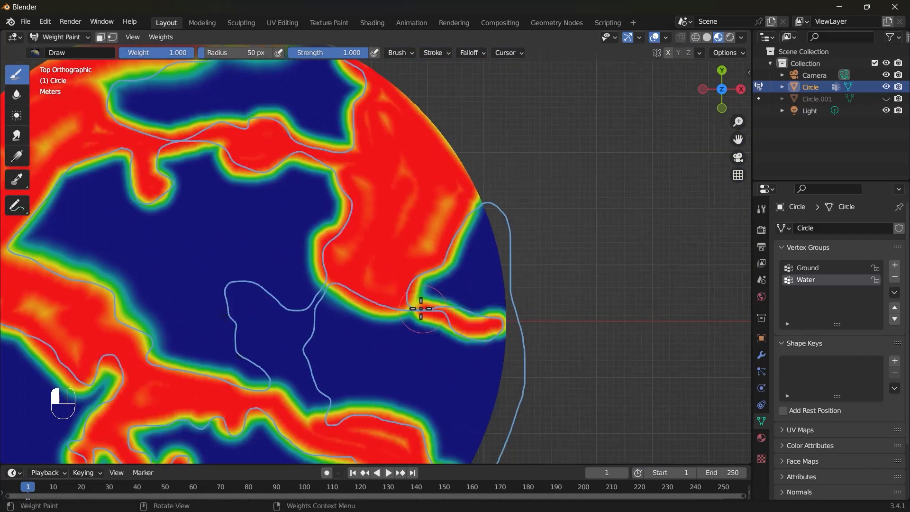
# Step: Paint the Water weight into the central inlet, the lower-left notch and the small gaps along the circle's bottom edge
pyautogui.scroll(-3, 421, 309)
pyautogui.moveTo(343, 272); pyautogui.dragTo(319, 325)
pyautogui.keyDown('shift'); pyautogui.moveTo(319, 331); pyautogui.dragTo(409, 188, button='middle'); pyautogui.keyUp('shift')
pyautogui.scroll(3, 409, 189)
pyautogui.moveTo(208, 328); pyautogui.dragTo(187, 327)
pyautogui.moveTo(294, 370)
pyautogui.mouseDown()
pyautogui.moveTo(371, 380)
pyautogui.moveTo(479, 334)
pyautogui.mouseUp()
pyautogui.scroll(-4, 424, 248)
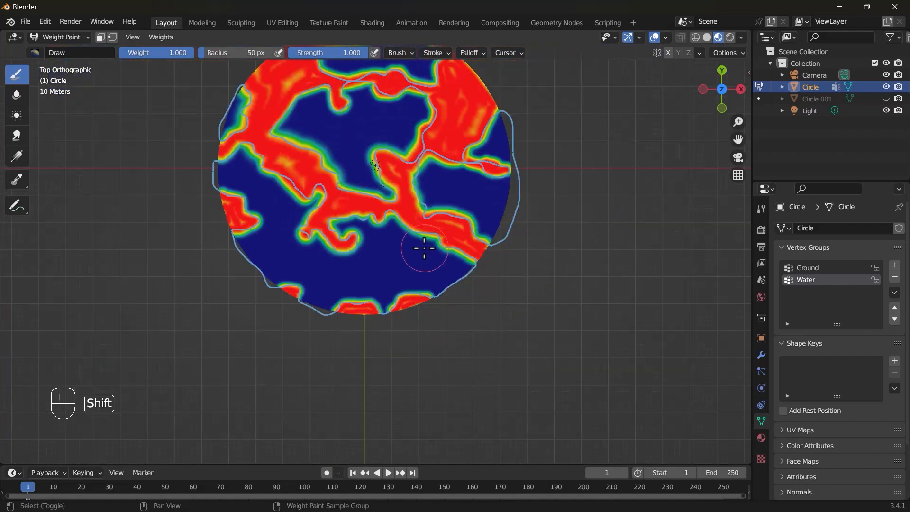
# Step: Compare the painted weights of the Ground and Water vertex groups
pyautogui.keyDown('shift'); pyautogui.moveTo(424, 248); pyautogui.dragTo(382, 324, button='middle'); pyautogui.keyUp('shift')
pyautogui.moveTo(536, 349)
pyautogui.mouseDown(button='middle')
pyautogui.moveTo(488, 301)
pyautogui.moveTo(647, 397)
pyautogui.mouseUp(button='middle')
pyautogui.click(806, 267)
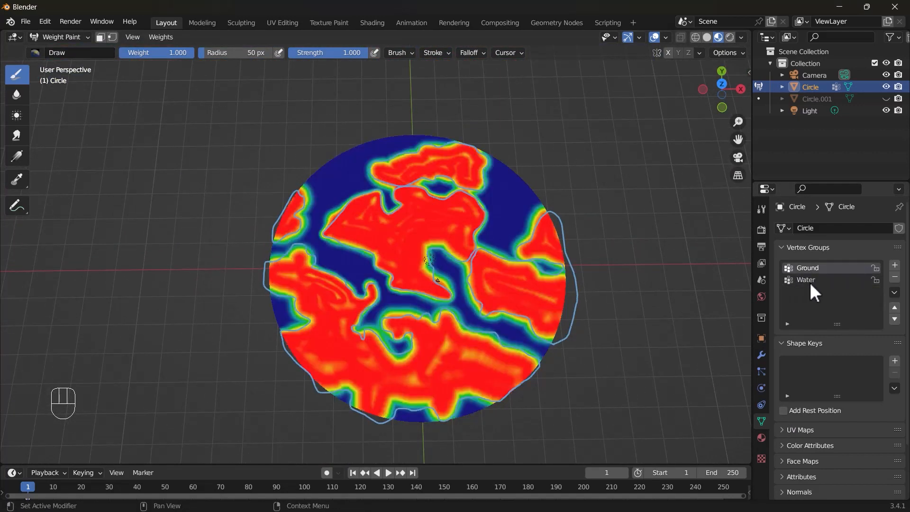
pyautogui.click(809, 282)
# Step: Return to Object Mode, delete the annotation layer with the outlines and activate the Select Box tool
pyautogui.hotkey('ctrl', 'Tab')
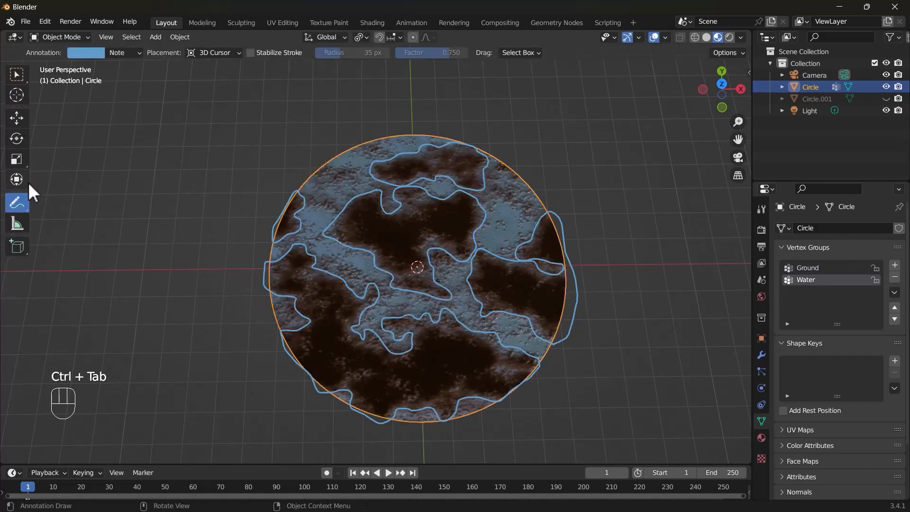
pyautogui.click(124, 53)
pyautogui.click(201, 100)
pyautogui.click(16, 76)
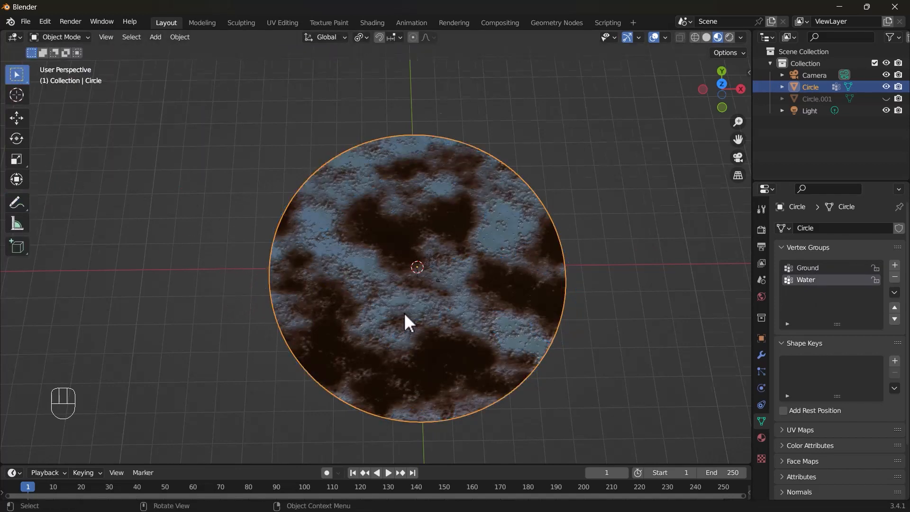
# Step: Examine the circle's Water and Ground weights in Weight Paint mode without the annotation outlines
pyautogui.scroll(3, 404, 313)
pyautogui.hotkey('ctrl', 'Tab')
pyautogui.moveTo(427, 344)
pyautogui.mouseDown(button='middle')
pyautogui.moveTo(442, 310)
pyautogui.moveTo(448, 332)
pyautogui.mouseUp(button='middle')
pyautogui.click(404, 269)
pyautogui.scroll(-1, 443, 289)
pyautogui.moveTo(447, 331)
pyautogui.keyDown('shift'); pyautogui.mouseDown(button='middle')
pyautogui.moveTo(447, 308)
pyautogui.moveTo(430, 299)
pyautogui.mouseUp(button='middle'); pyautogui.keyUp('shift')
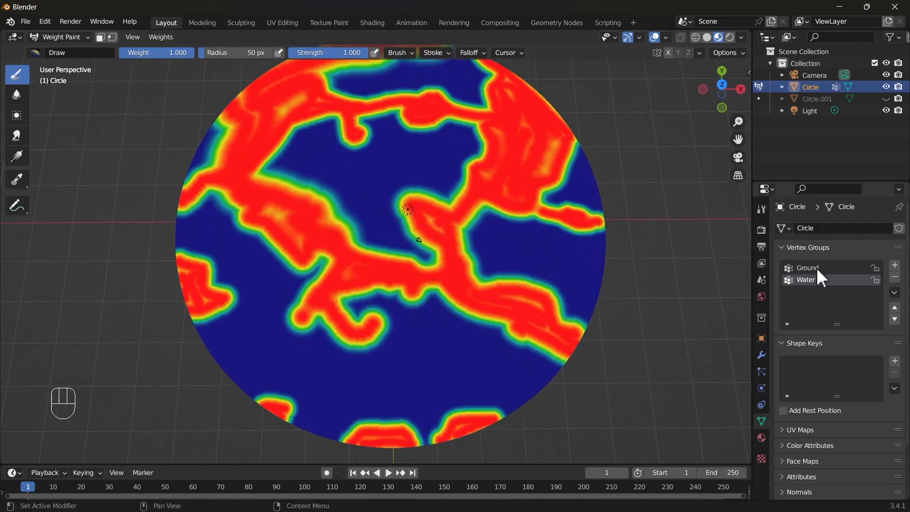
pyautogui.click(817, 271)
pyautogui.hotkey('ctrl', 'Tab')
pyautogui.click(446, 317)
pyautogui.scroll(-3, 473, 315)
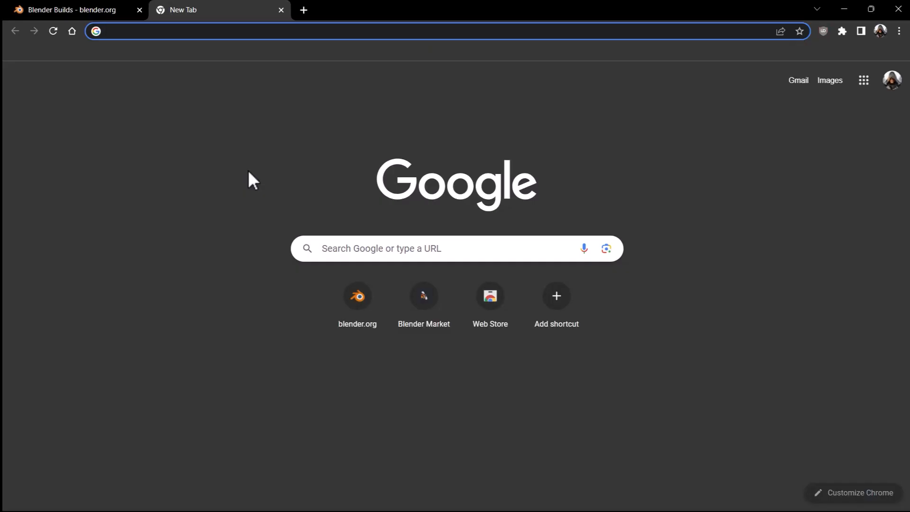
# Step: Go to the Blender Market website at blendermarket.com
pyautogui.write('blende')
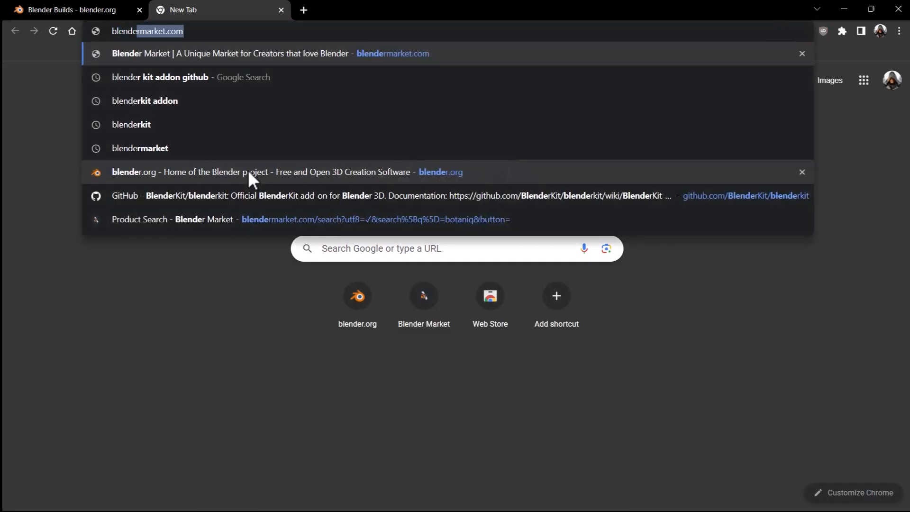
pyautogui.write('rmarket')
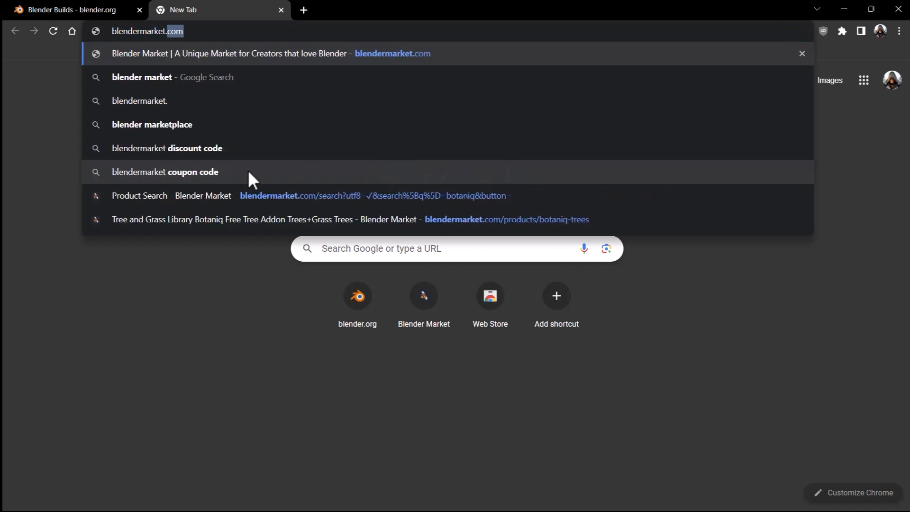
pyautogui.write('.com')
pyautogui.press('Return')
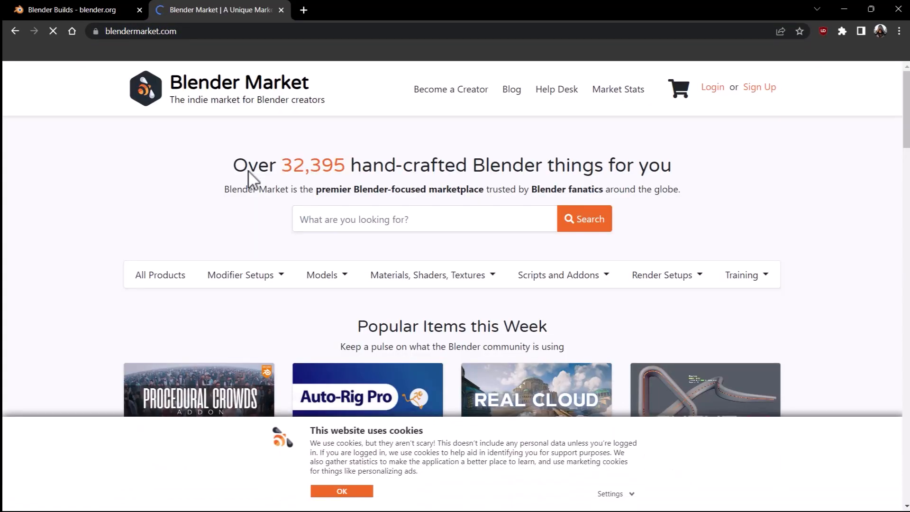
# Step: Search Blender Market for botaniq and open the Tree and Grass Library Botaniq product page
pyautogui.click(374, 218)
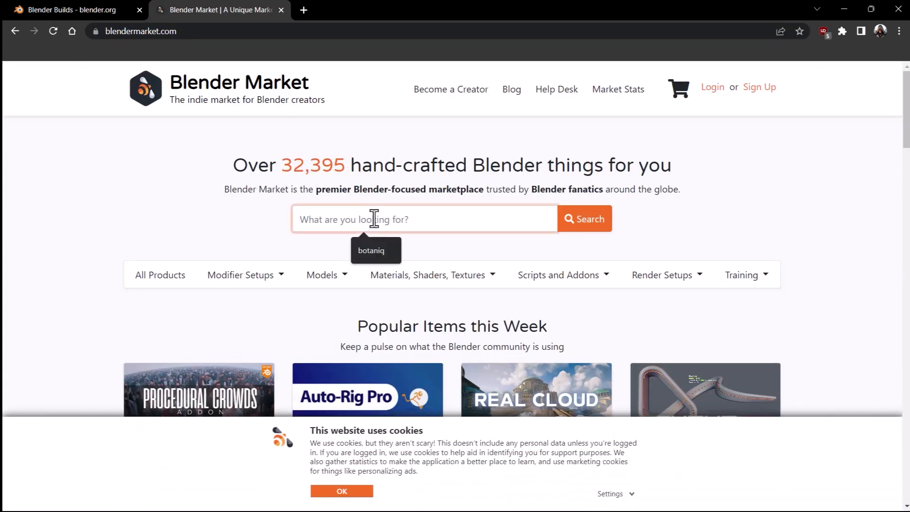
pyautogui.write('botaniq')
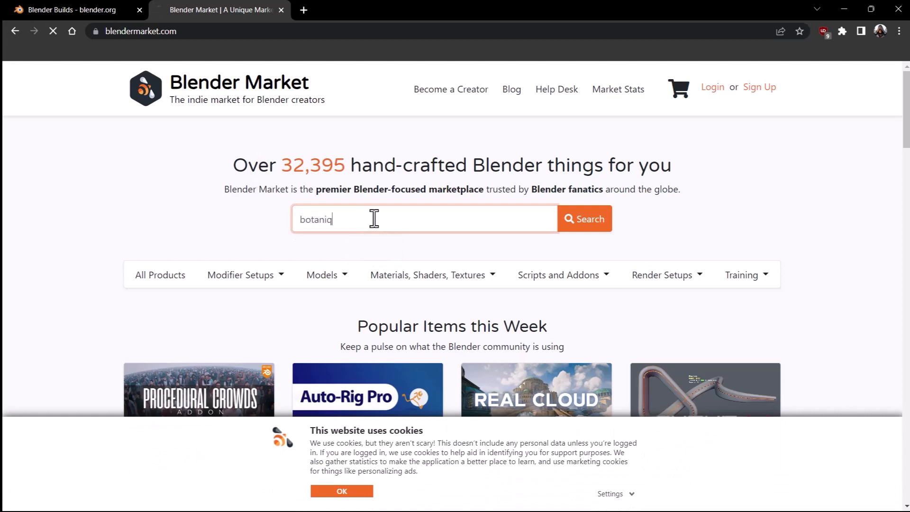
pyautogui.press('Return')
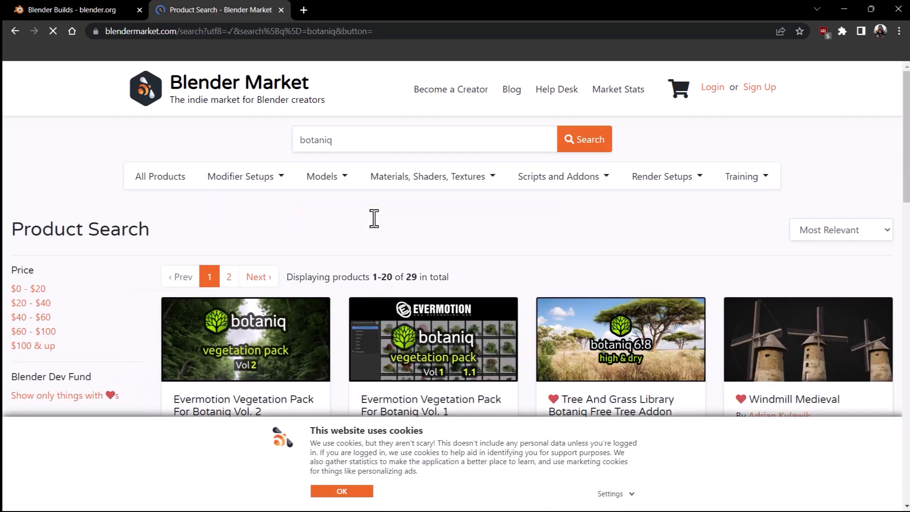
pyautogui.scroll(-3, 411, 223)
pyautogui.click(635, 293)
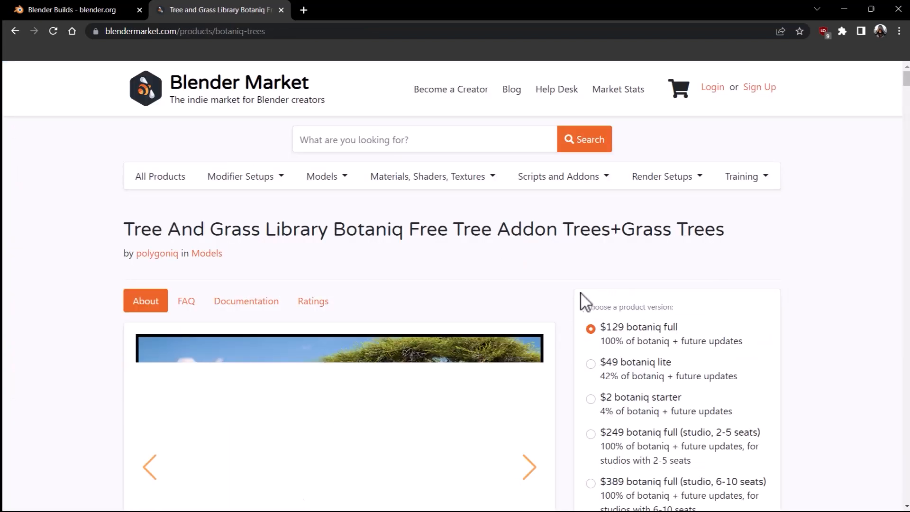
# Step: Choose the botaniq starter version and read through the product page's feature descriptions and lists of included plants
pyautogui.scroll(-4, 581, 299)
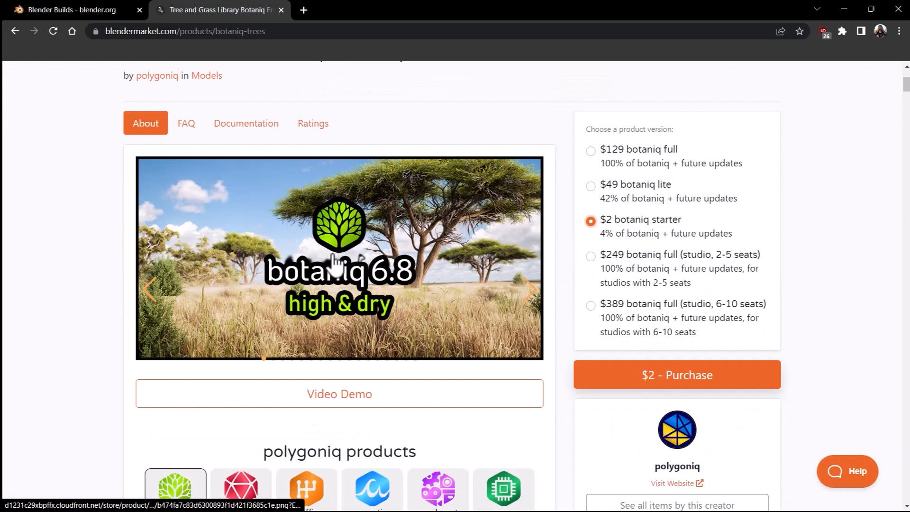
pyautogui.scroll(-4, 334, 258)
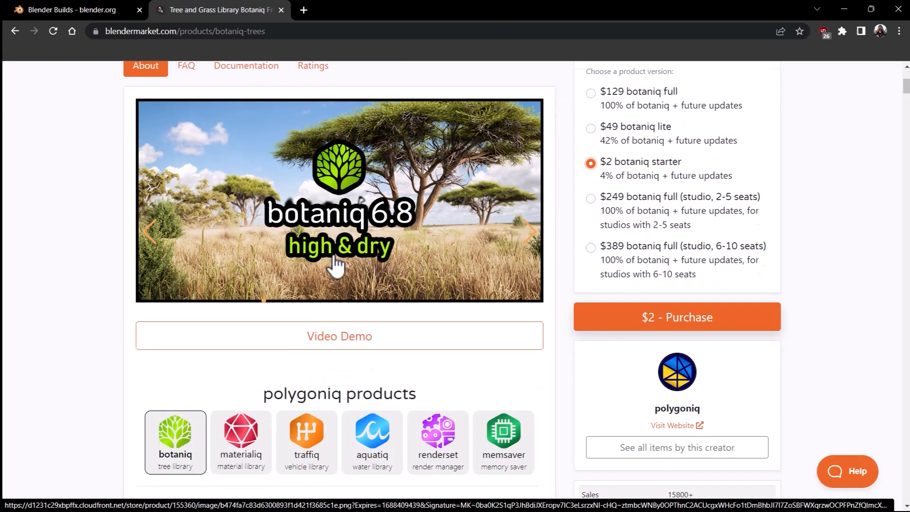
pyautogui.scroll(-20, 334, 256)
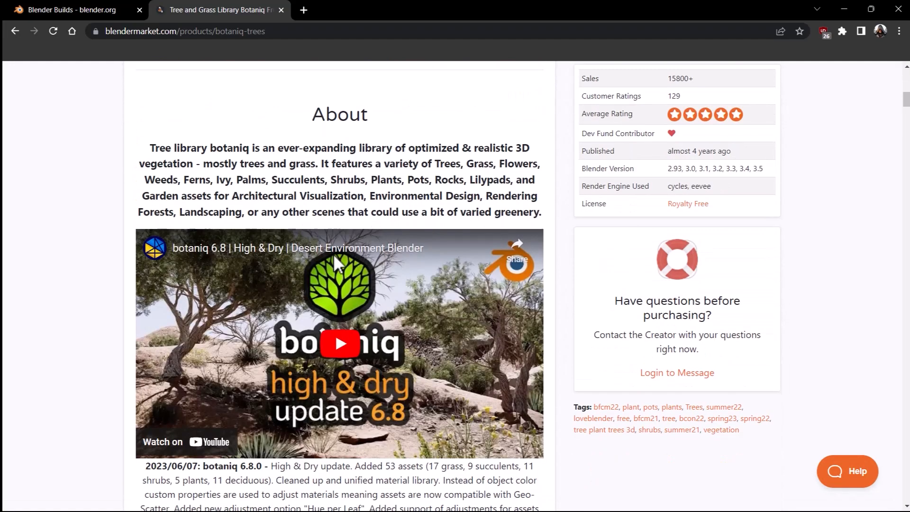
pyautogui.scroll(-16, 337, 266)
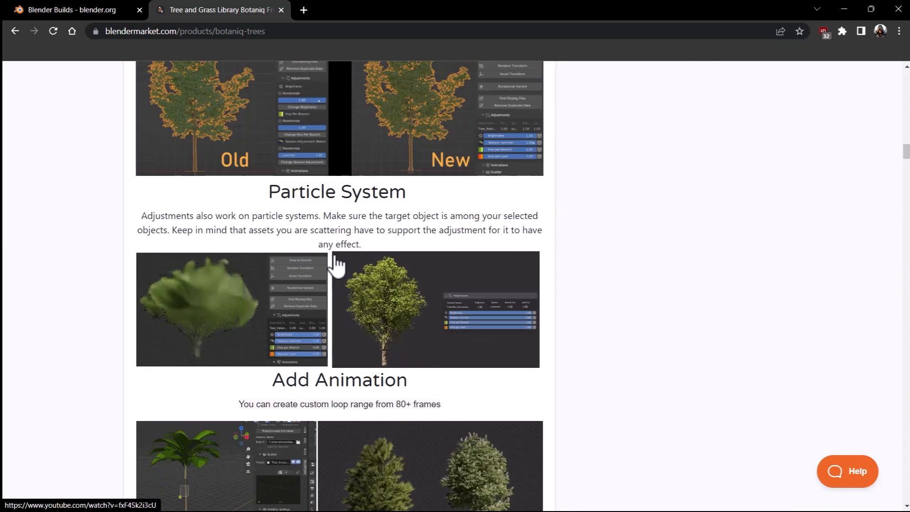
pyautogui.scroll(-18, 337, 263)
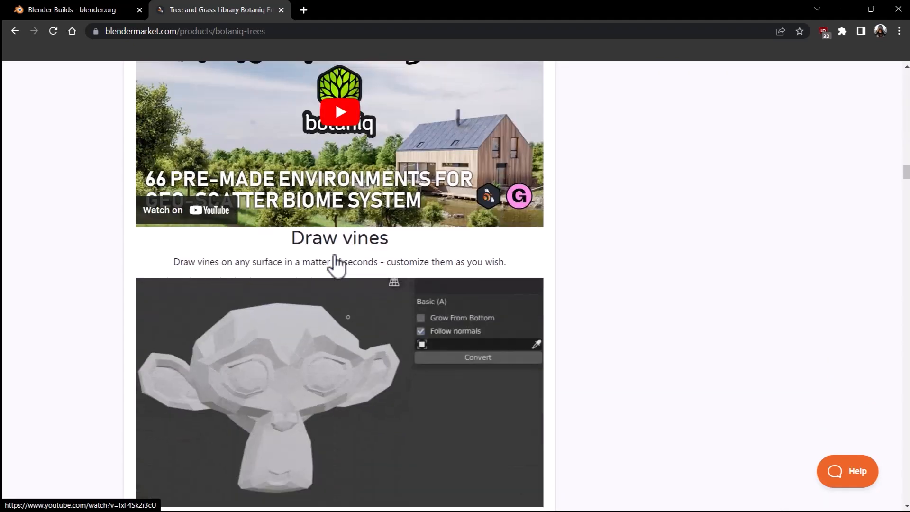
pyautogui.scroll(-18, 337, 265)
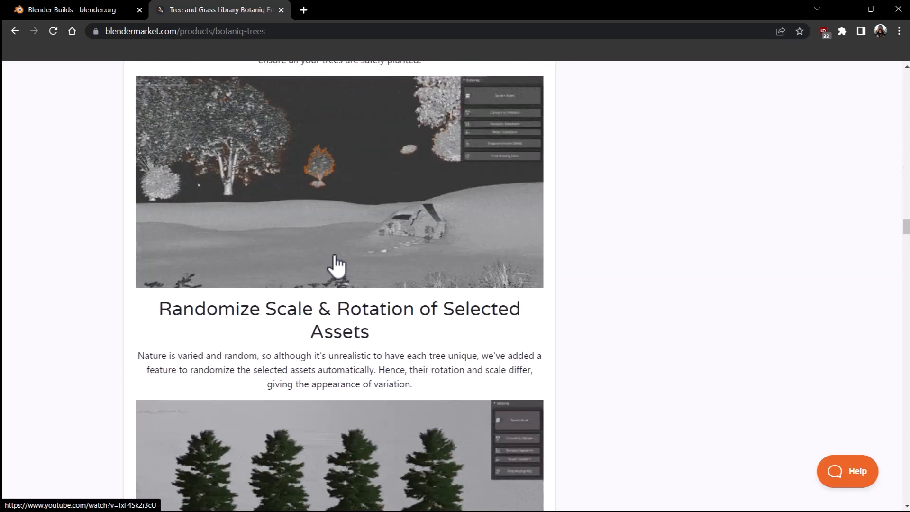
pyautogui.scroll(-18, 335, 256)
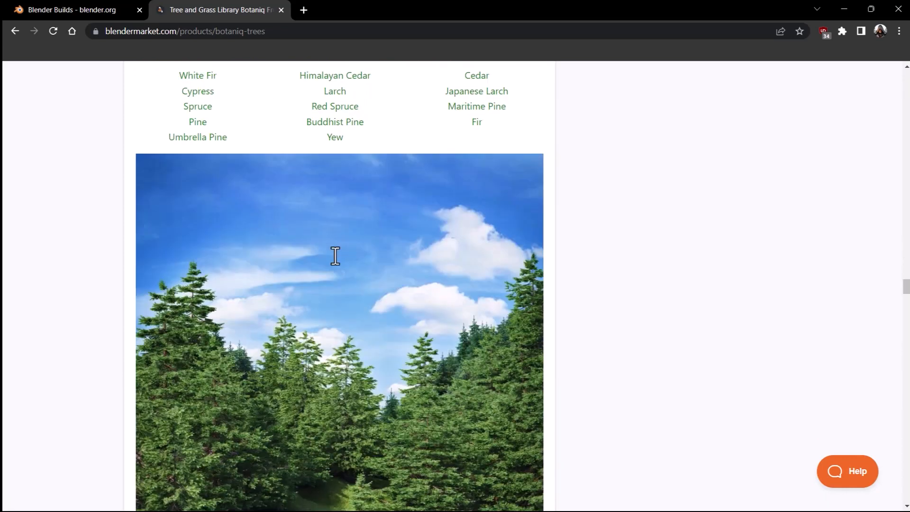
pyautogui.scroll(-18, 335, 256)
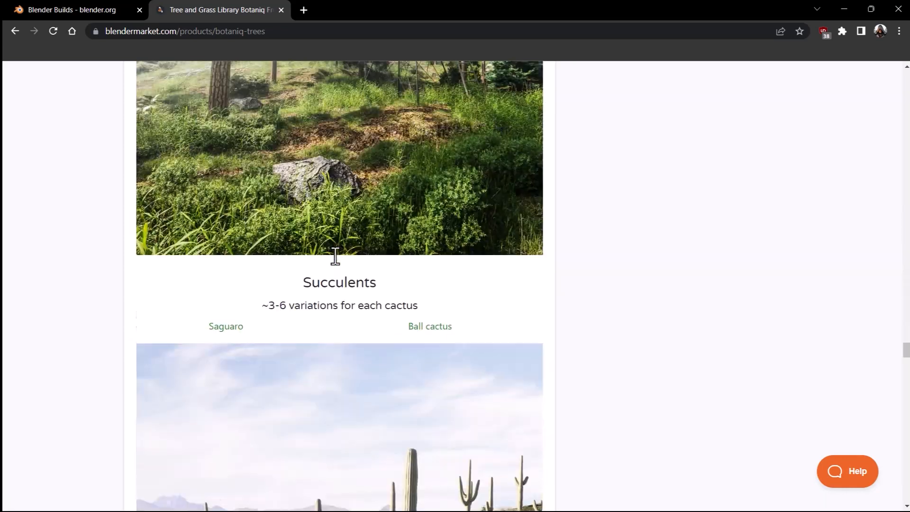
pyautogui.scroll(-18, 335, 256)
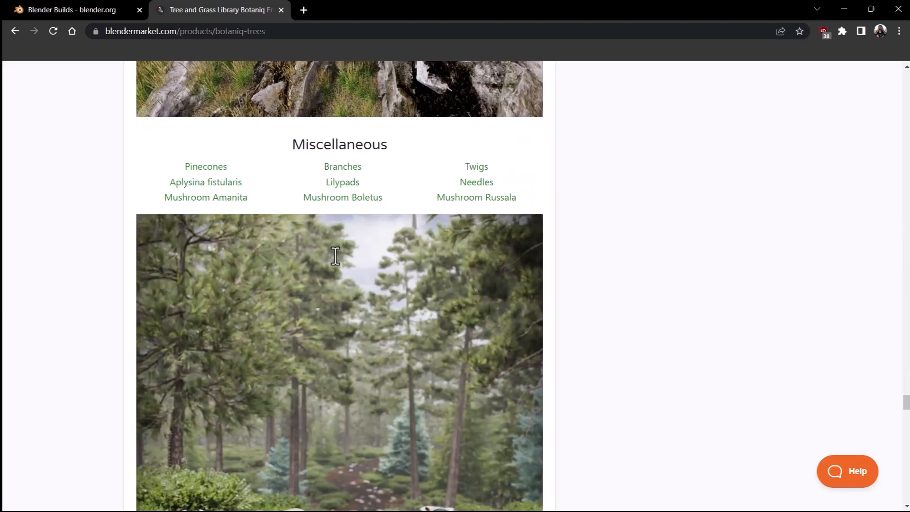
pyautogui.scroll(-15, 335, 256)
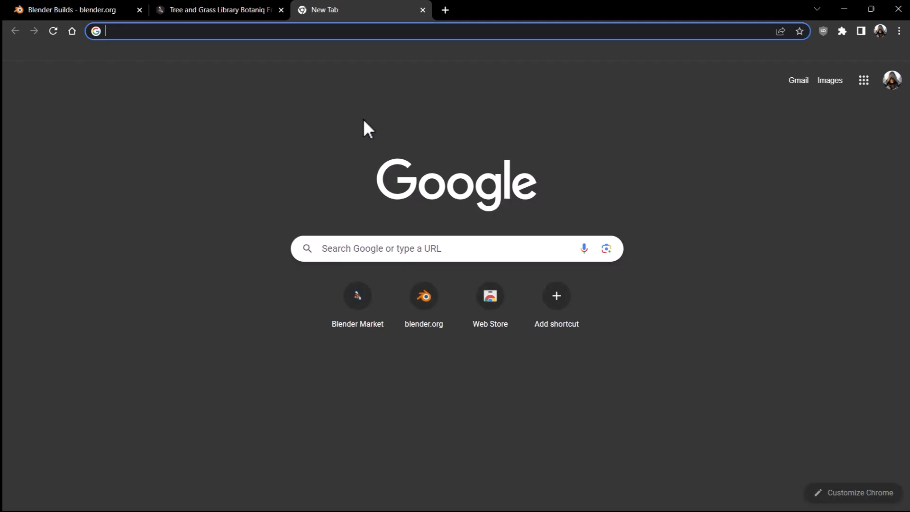
# Step: Search the web for "blender kit addon github" in a new browser tab
pyautogui.write('blender ki')
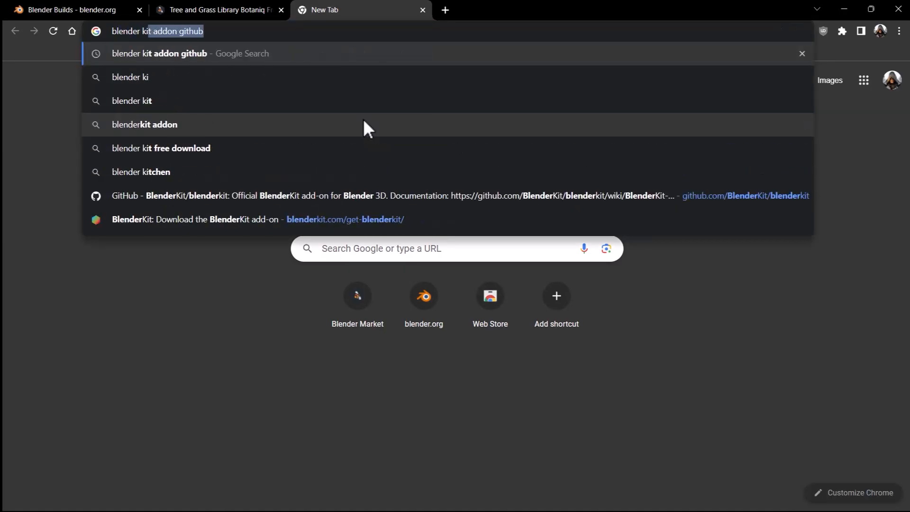
pyautogui.write('t addon')
pyautogui.press('Return')
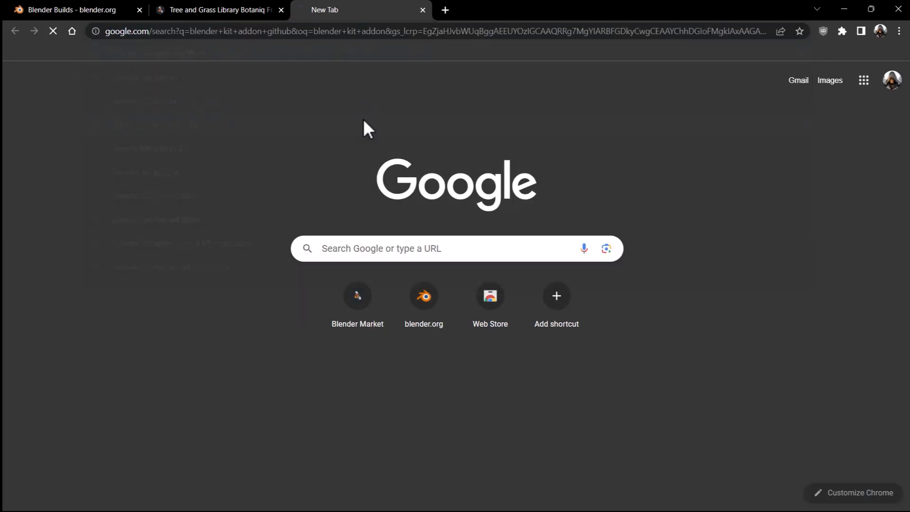
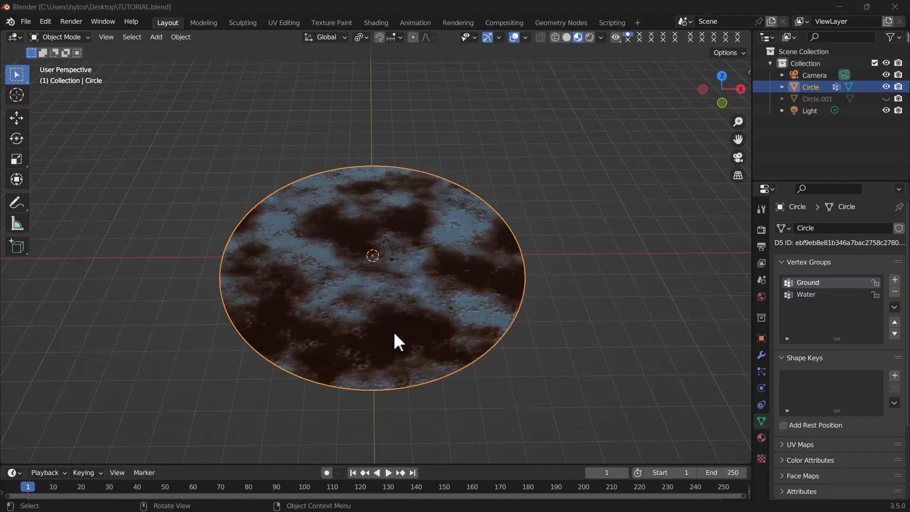
# Step: Switch to Blender and install the add-on file blenderkit-main.zip from the Downloads\Compressed folder through the preferences
pyautogui.click(46, 21)
pyautogui.click(101, 190)
pyautogui.click(315, 43)
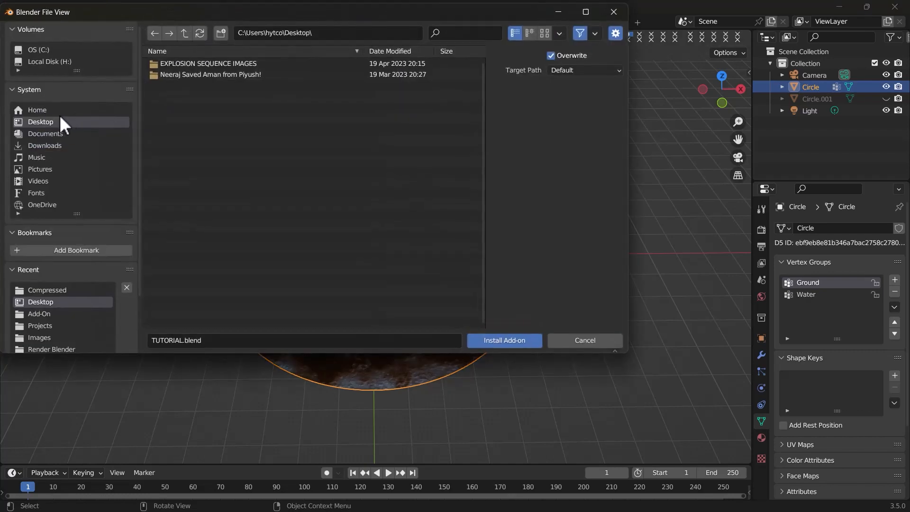
pyautogui.click(60, 146)
pyautogui.click(192, 63)
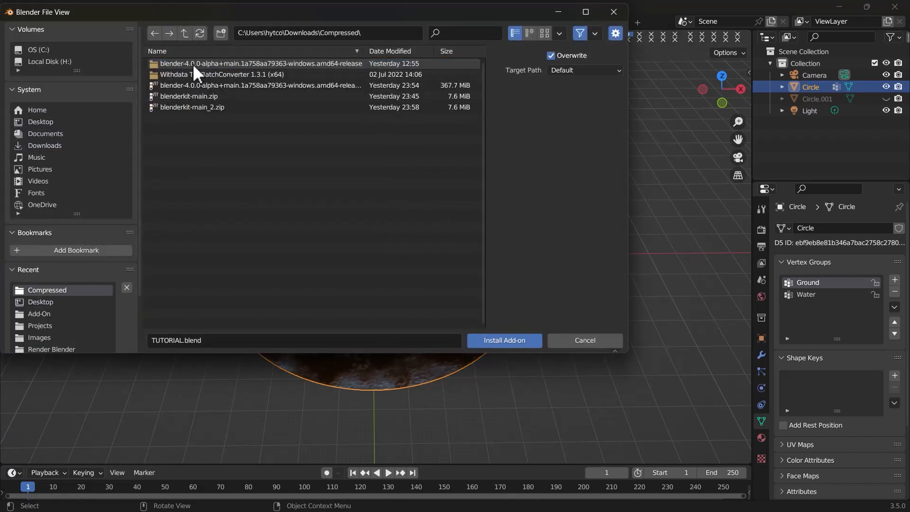
pyautogui.click(180, 96)
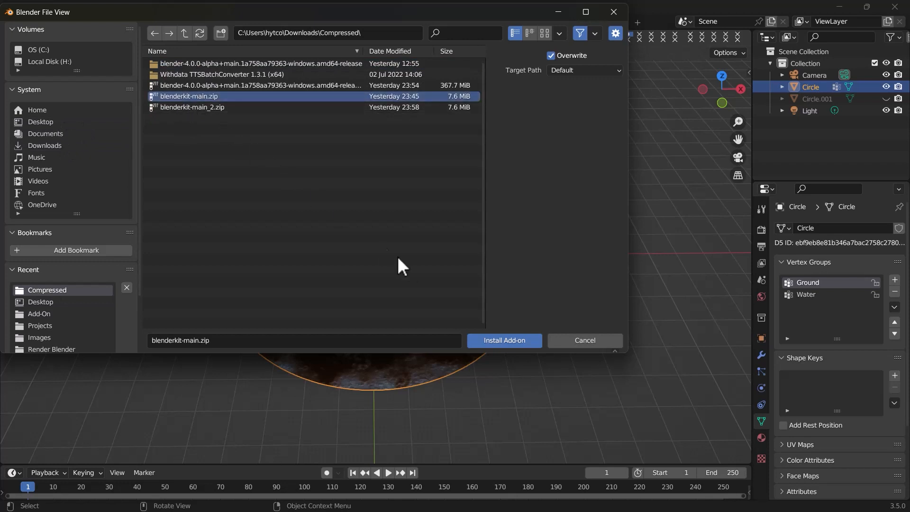
pyautogui.click(496, 339)
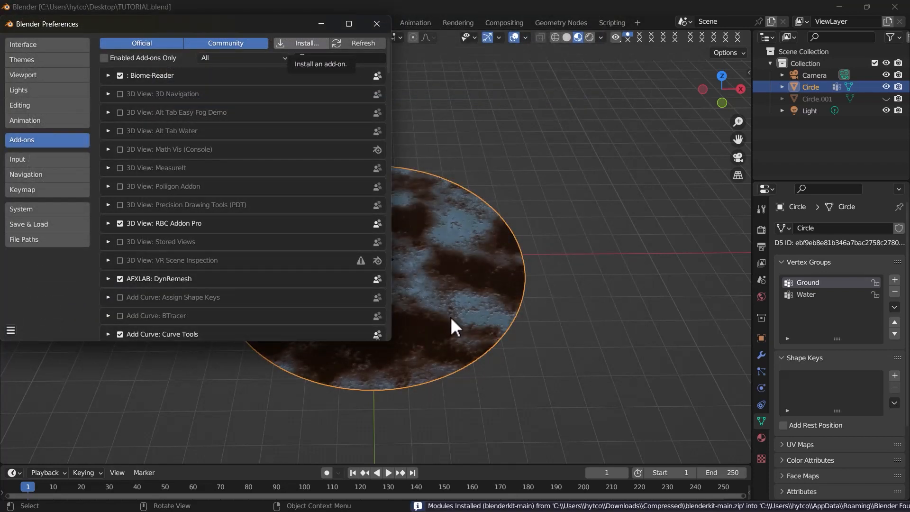
# Step: Enable the BlenderKit Online Asset Library add-on and save the preferences
pyautogui.click(120, 76)
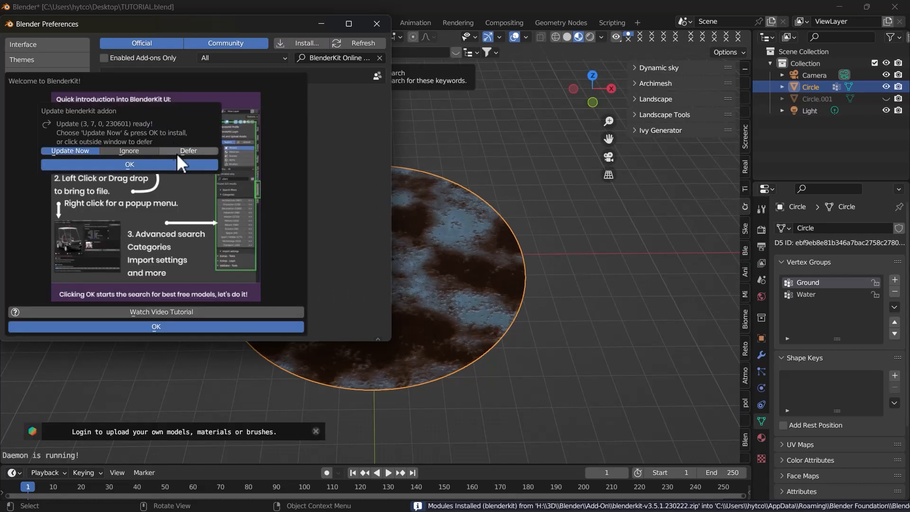
pyautogui.click(167, 325)
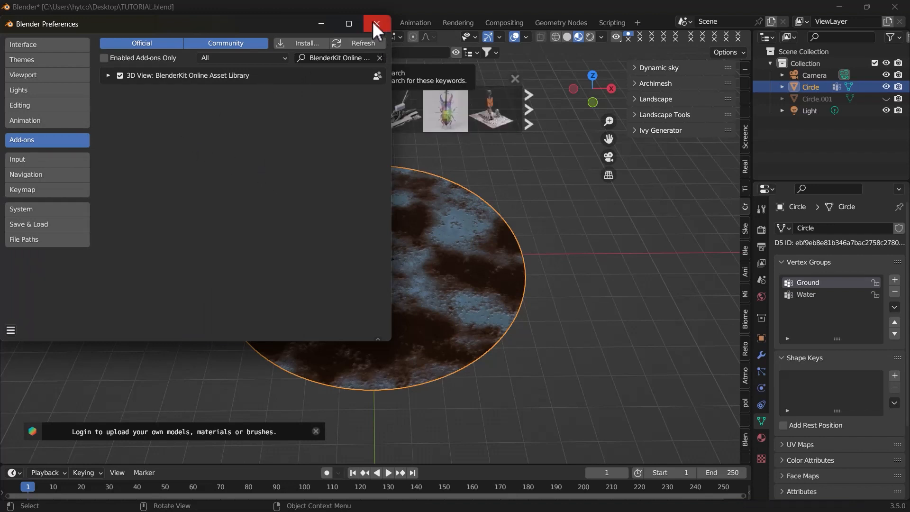
pyautogui.click(10, 330)
pyautogui.click(39, 297)
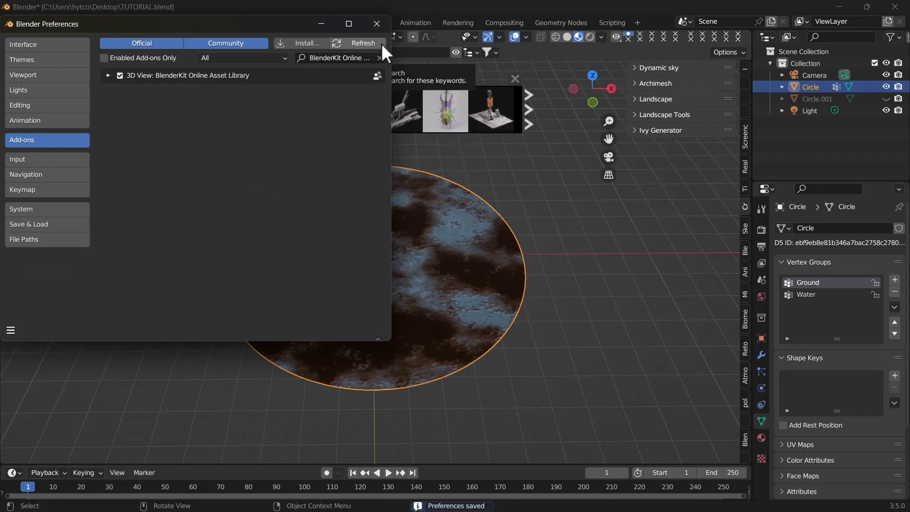
pyautogui.click(377, 23)
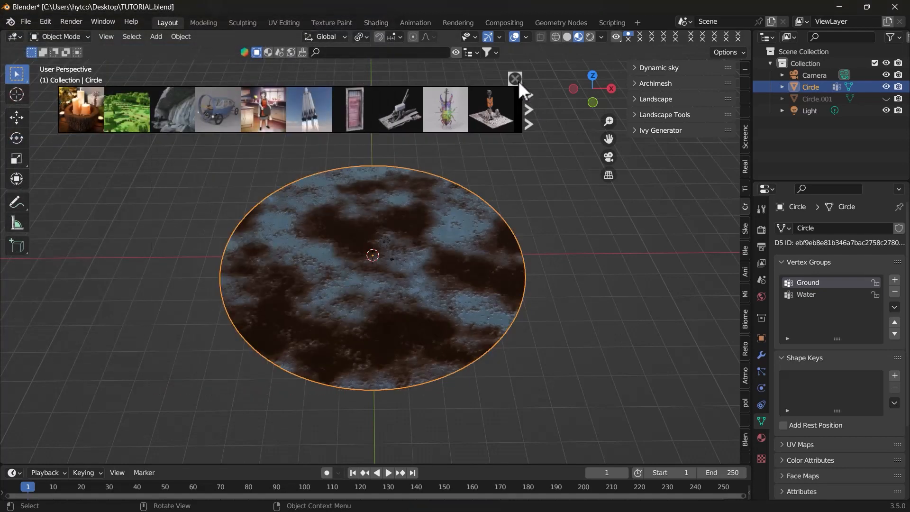
# Step: Search the BlenderKit models for grass and filter the results to list free assets first
pyautogui.click(515, 79)
pyautogui.click(357, 49)
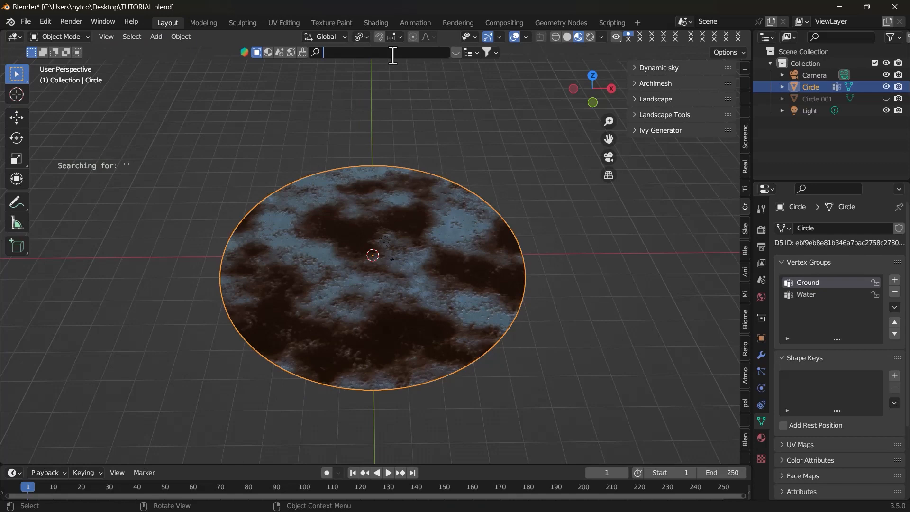
pyautogui.write('grass')
pyautogui.press('Return')
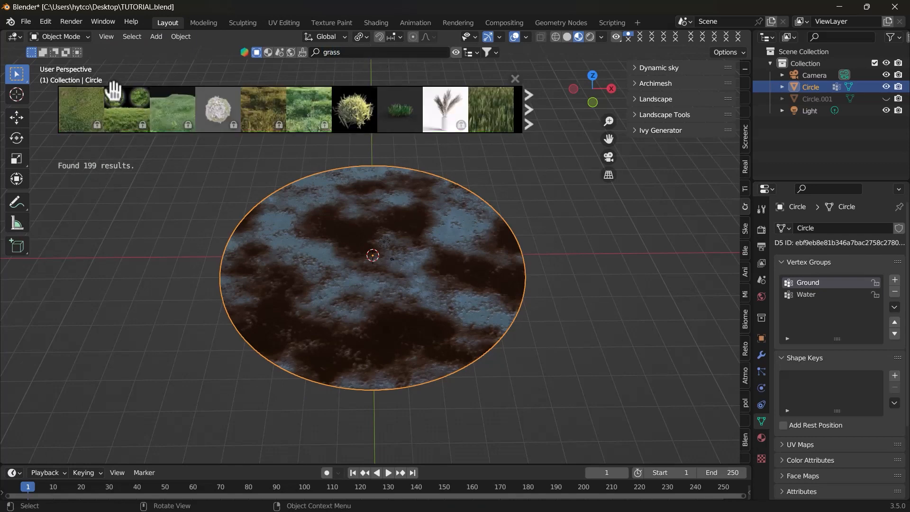
pyautogui.click(487, 52)
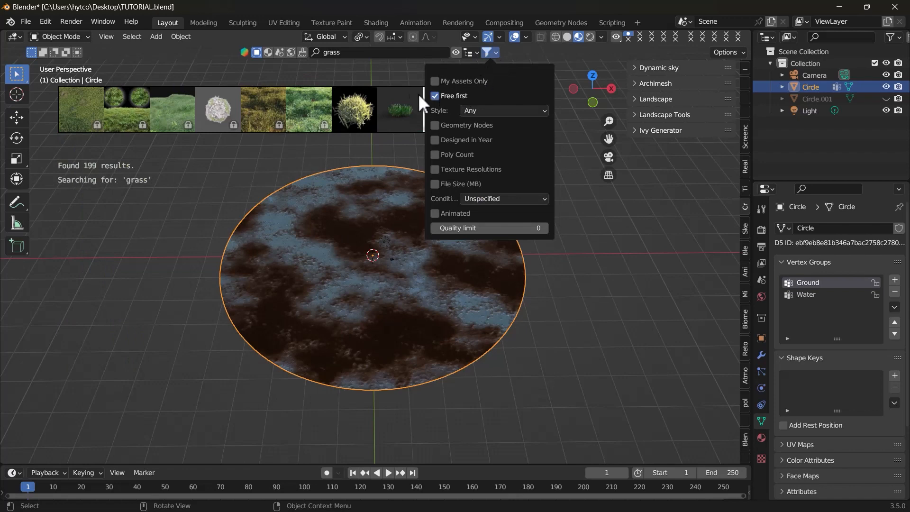
# Step: Import the Small Grass asset from the BlenderKit results into the scene and inspect it up close
pyautogui.moveTo(82, 114)
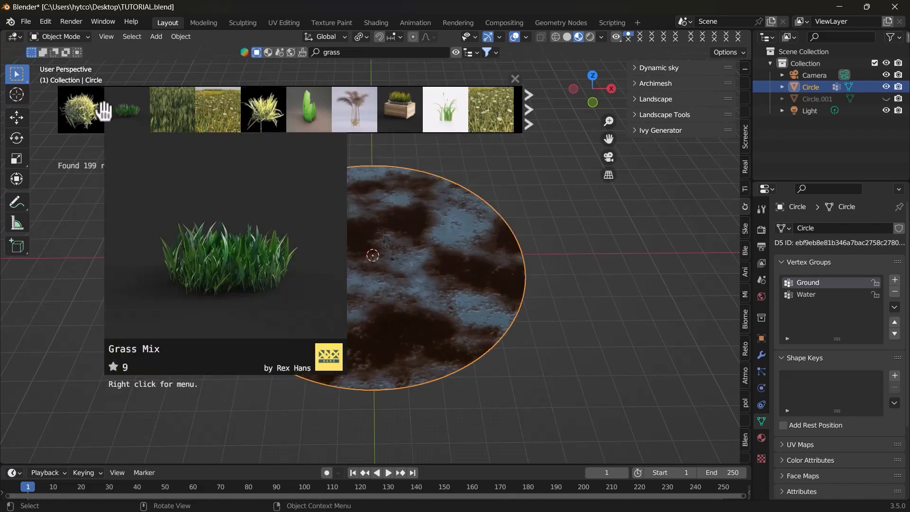
pyautogui.click(81, 110)
pyautogui.moveTo(379, 275); pyautogui.dragTo(442, 283, button='middle')
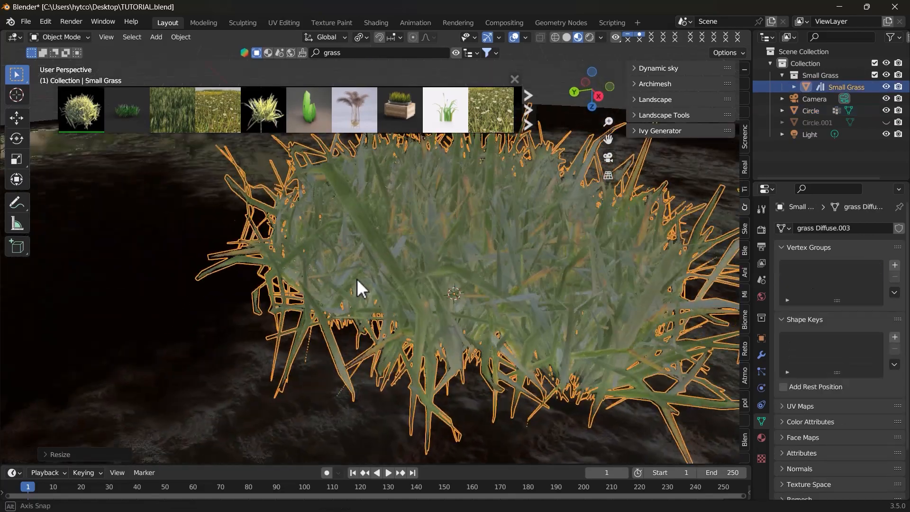
# Step: Delete the imported Small Grass model and return to an overview of the ground circle
pyautogui.press('x')
pyautogui.click(399, 288)
pyautogui.scroll(-14, 447, 283)
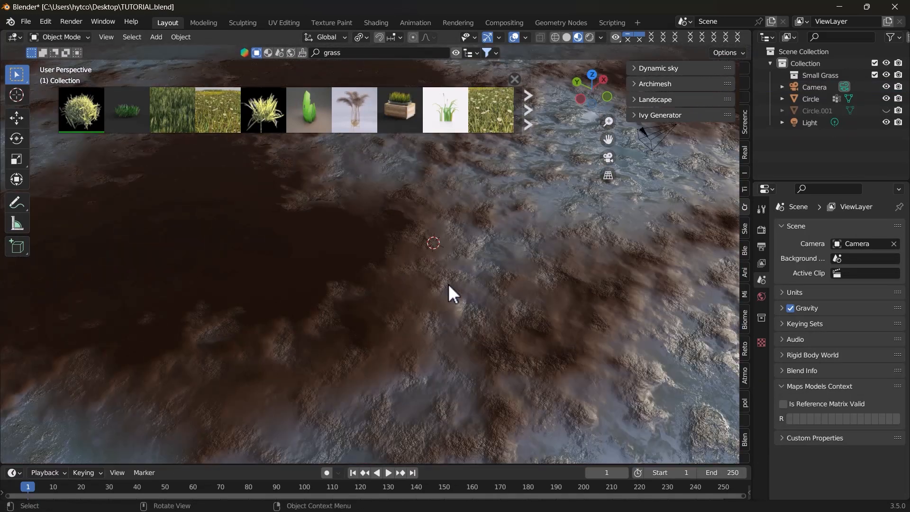
pyautogui.moveTo(366, 329); pyautogui.dragTo(422, 280, button='middle')
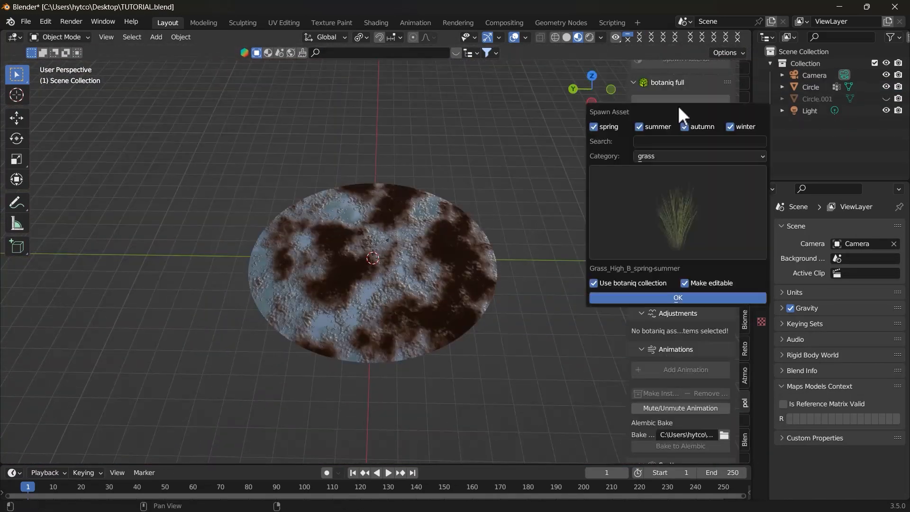
# Step: Spawn the Basic dry (A) grass asset from the botaniq grass category and frame it in the viewport
pyautogui.click(664, 155)
pyautogui.click(678, 212)
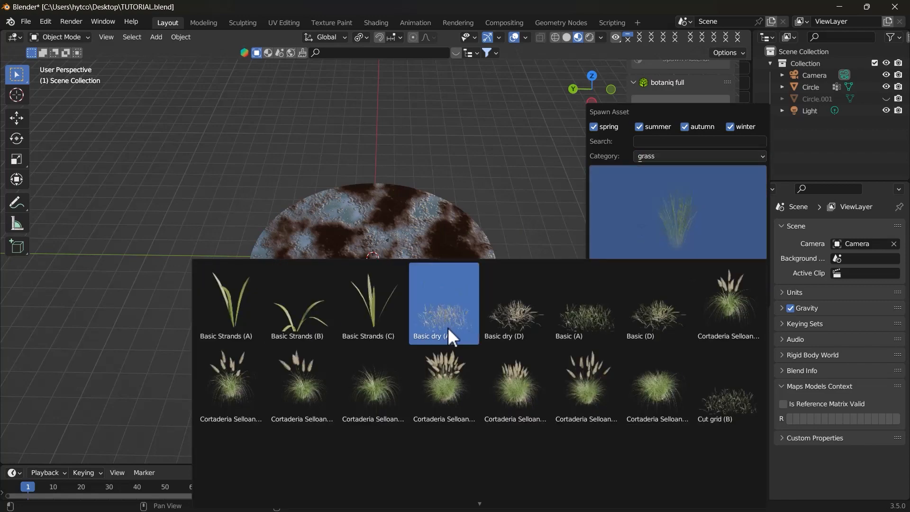
pyautogui.click(447, 327)
pyautogui.click(622, 297)
pyautogui.scroll(6, 531, 324)
pyautogui.moveTo(501, 325); pyautogui.dragTo(430, 249, button='middle')
pyautogui.press('`')
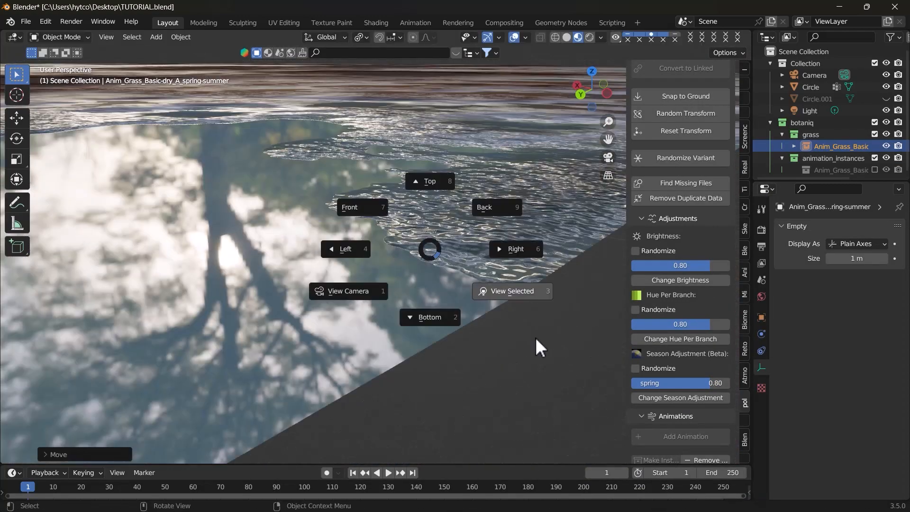
pyautogui.click(536, 337)
pyautogui.scroll(5, 675, 161)
# Step: Snap the 3D cursor to the dry grass and spawn the botaniq Basic (A) grass asset next to it
pyautogui.click(676, 161)
pyautogui.hotkey('shift', 's')
pyautogui.click(368, 350)
pyautogui.click(677, 127)
pyautogui.click(663, 237)
pyautogui.click(663, 228)
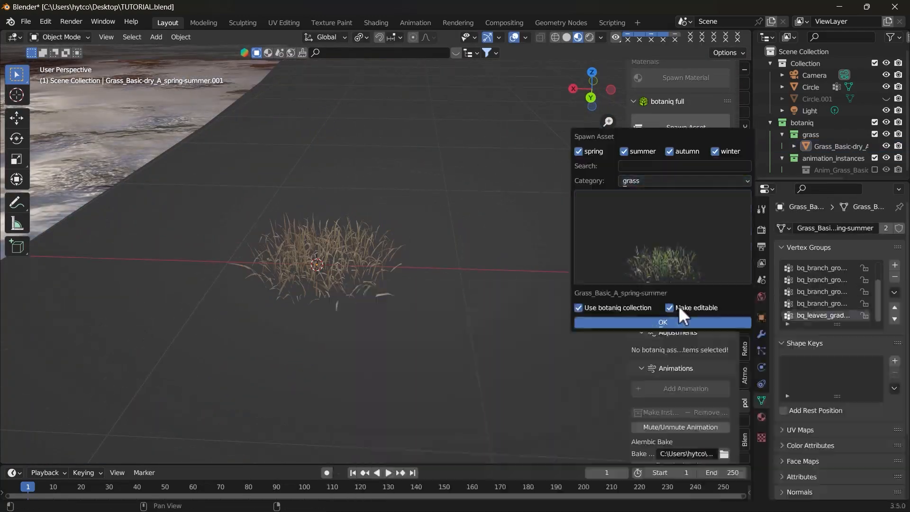
pyautogui.click(673, 322)
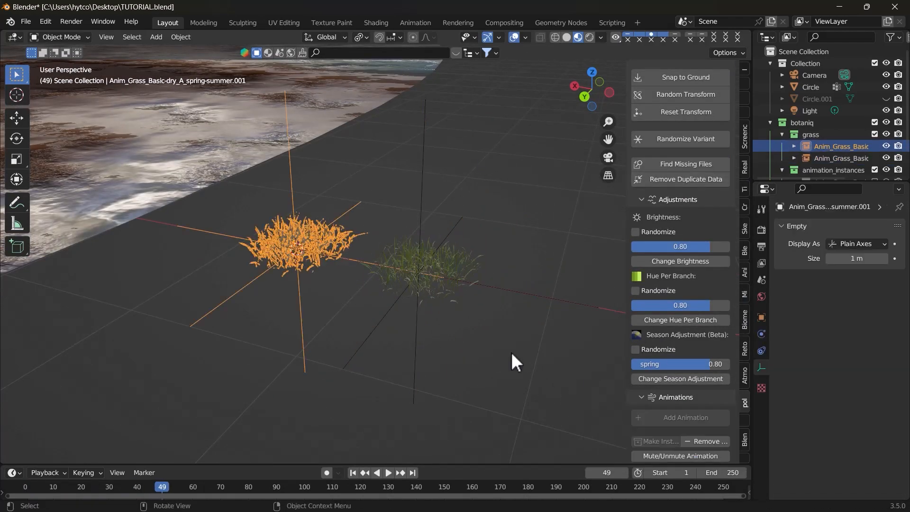
# Step: Spawn the Achillea millefolium (D) asset from the botaniq flowers category and place it beside the two grass clumps
pyautogui.scroll(3, 478, 374)
pyautogui.scroll(-4, 451, 397)
pyautogui.scroll(5, 665, 308)
pyautogui.click(688, 110)
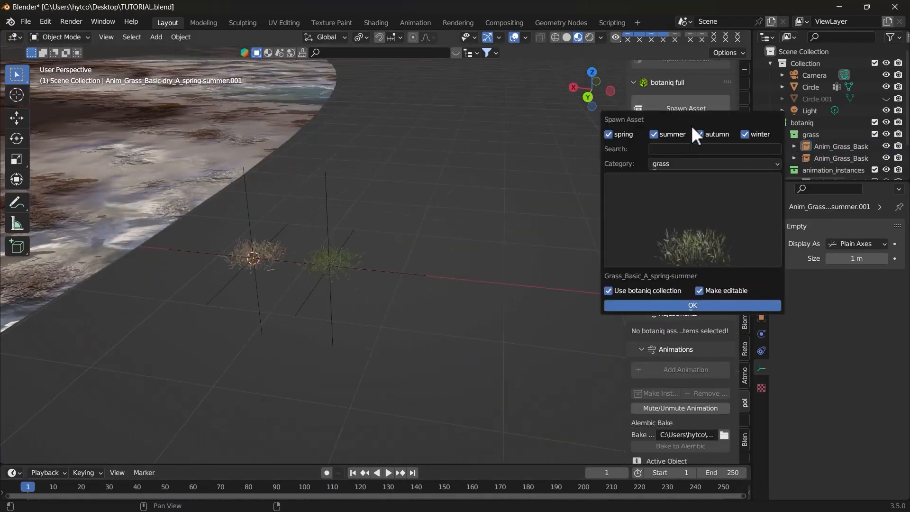
pyautogui.click(691, 164)
pyautogui.click(674, 208)
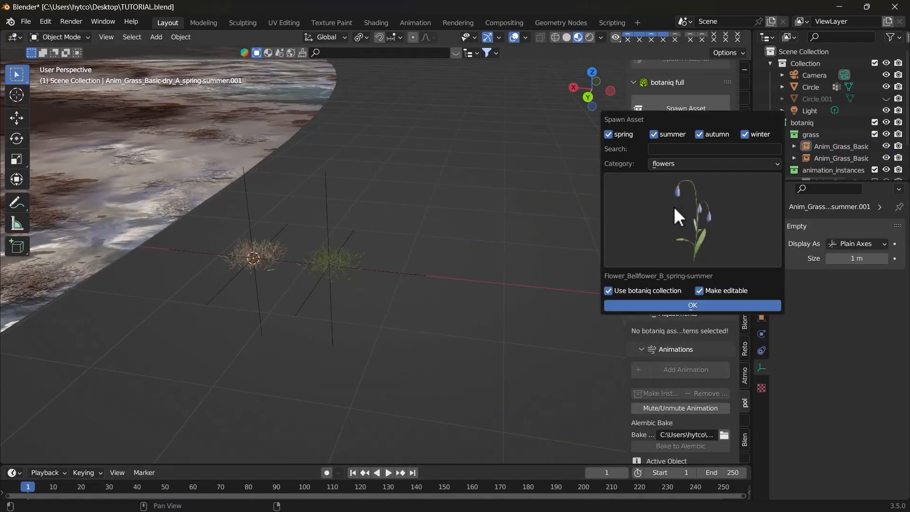
pyautogui.click(673, 216)
pyautogui.click(620, 305)
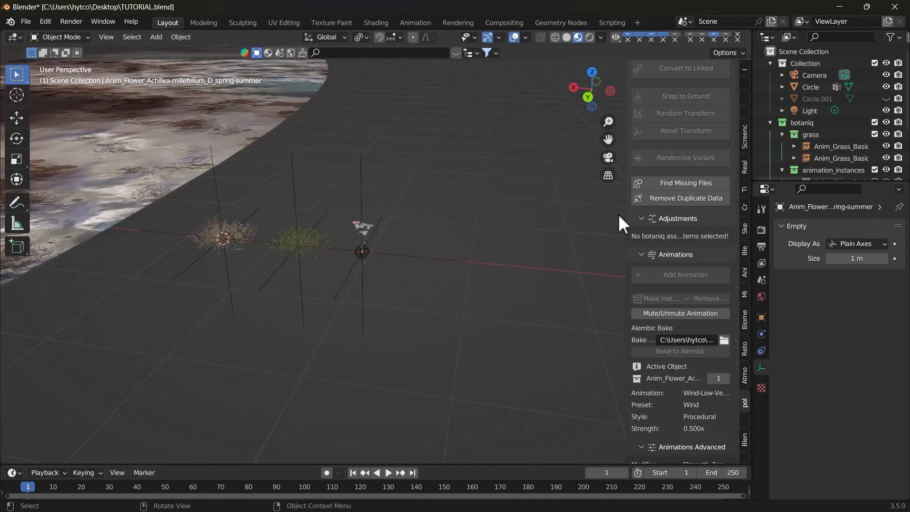
# Step: Spawn the Basalt Photoscan (A) rock from the botaniq rocks category and move it along X beyond the flower
pyautogui.scroll(5, 663, 214)
pyautogui.click(682, 145)
pyautogui.click(689, 200)
pyautogui.click(644, 328)
pyautogui.click(663, 261)
pyautogui.click(591, 351)
pyautogui.press('g')
pyautogui.press('x')
pyautogui.click(462, 340)
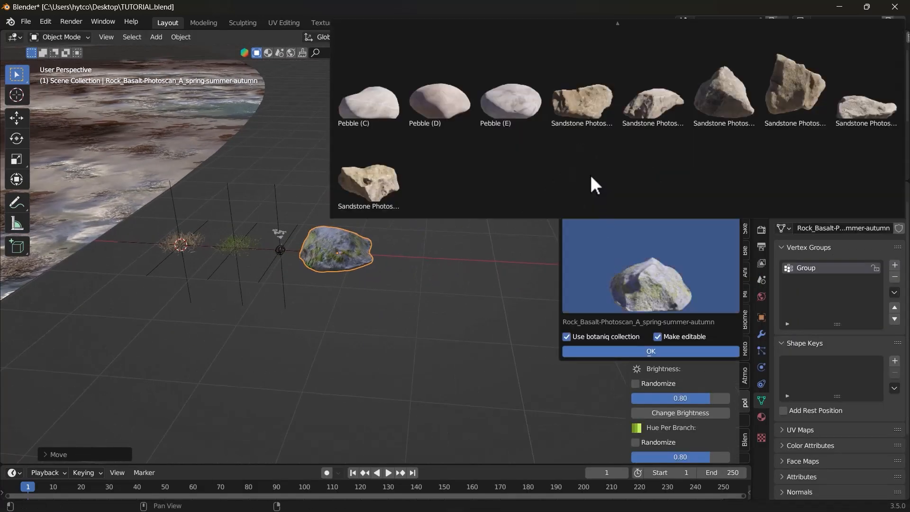
# Step: Spawn the Basalt Photoscan (D) rock and move it along X beside the first rock
pyautogui.scroll(6, 380, 183)
pyautogui.click(581, 71)
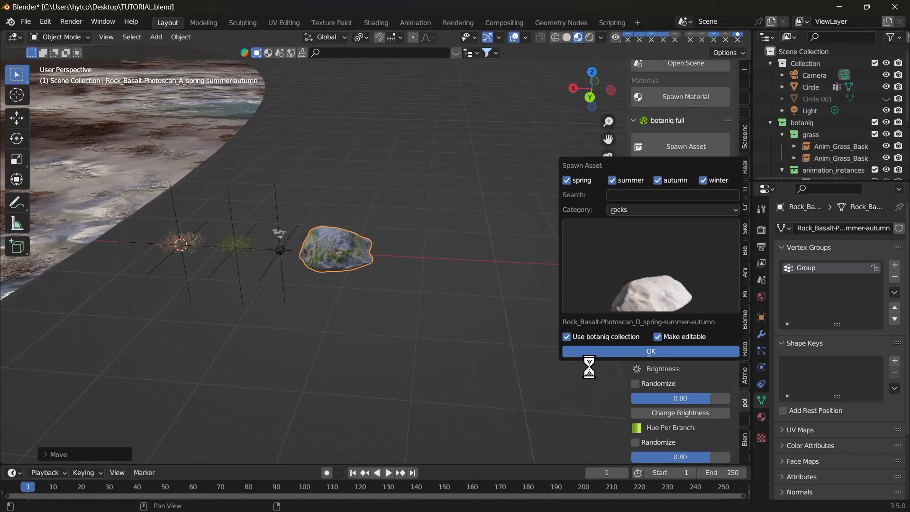
pyautogui.press('g')
pyautogui.press('x')
pyautogui.click(478, 345)
# Step: Spawn the Amanita (A) mushroom from the botaniq assets and move it along X past the rocks
pyautogui.click(683, 147)
pyautogui.click(673, 185)
pyautogui.click(662, 276)
pyautogui.click(673, 240)
pyautogui.click(517, 459)
pyautogui.click(604, 328)
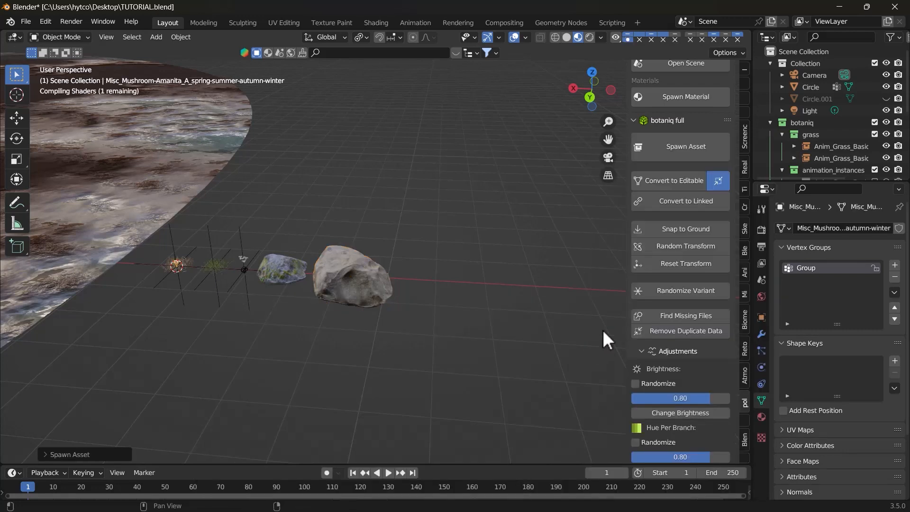
pyautogui.press('g')
pyautogui.press('x')
pyautogui.click(600, 313)
# Step: Scale up the flower and the mushroom to suit the neighbouring rocks
pyautogui.click(244, 277)
pyautogui.press('s')
pyautogui.click(410, 279)
pyautogui.scroll(7, 427, 291)
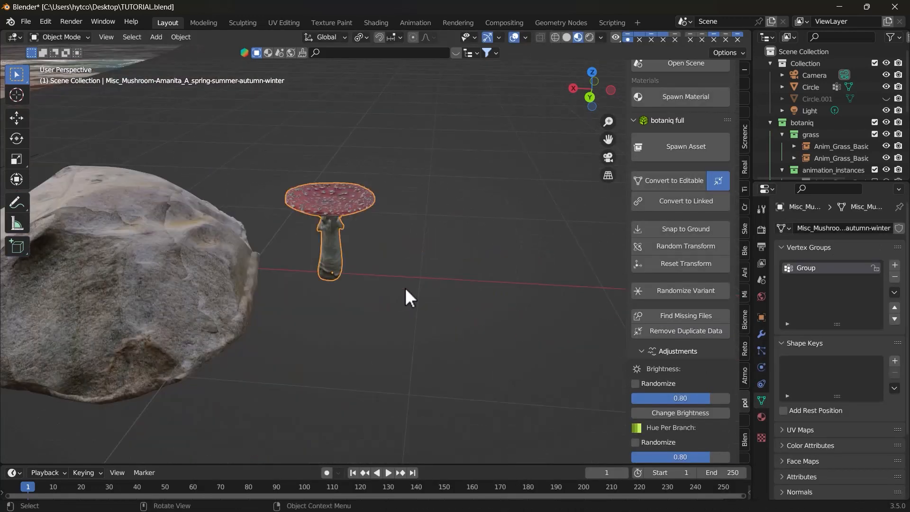
# Step: Spawn the botaniq Dead leaf (A) asset, place it beyond the mushroom and scale it up
pyautogui.click(682, 147)
pyautogui.click(667, 202)
pyautogui.click(653, 292)
pyautogui.click(616, 256)
pyautogui.click(585, 353)
pyautogui.click(616, 343)
pyautogui.press('s')
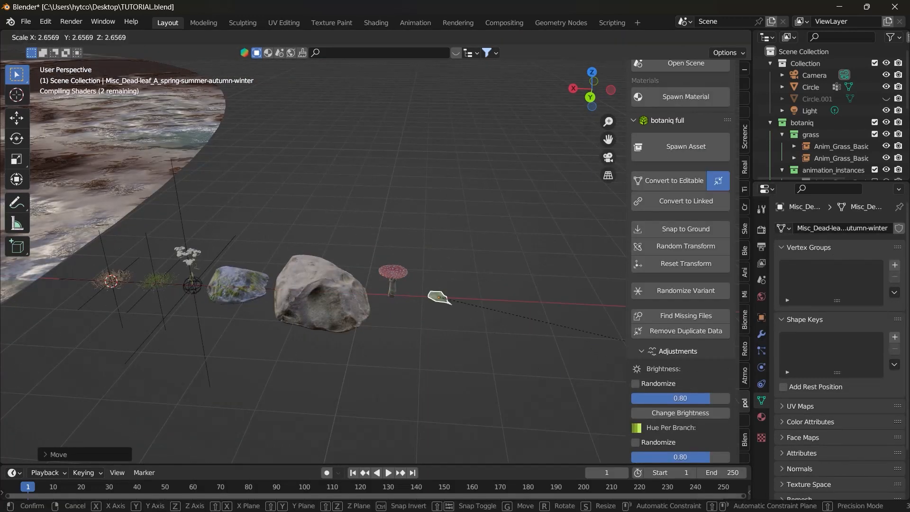
pyautogui.click(474, 379)
pyautogui.scroll(5, 475, 379)
pyautogui.scroll(-5, 474, 379)
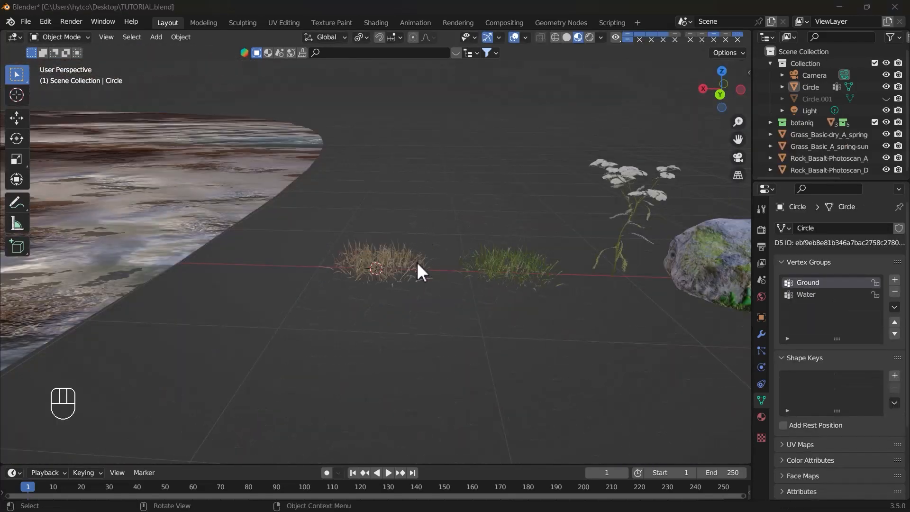
# Step: Move both grass clumps into a new collection named GRASS
pyautogui.scroll(3, 417, 262)
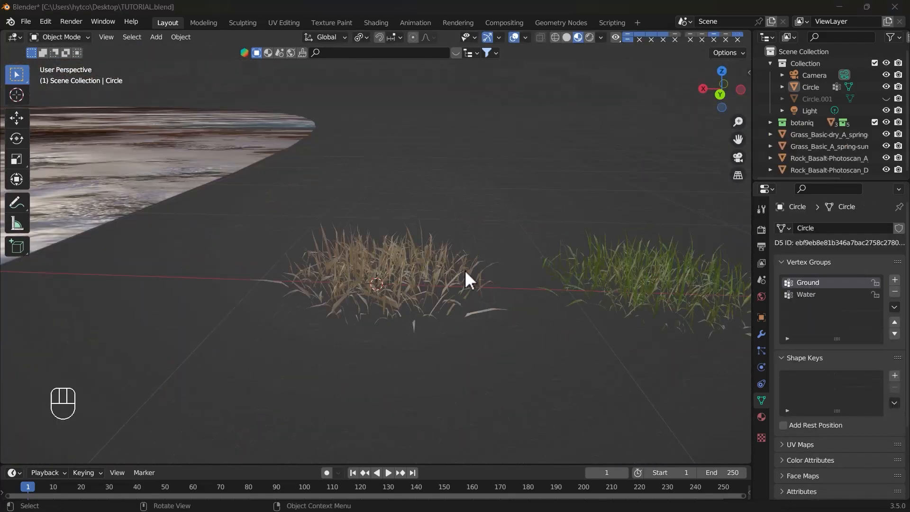
pyautogui.moveTo(465, 269); pyautogui.dragTo(325, 206, button='middle')
pyautogui.keyDown('shift'); pyautogui.moveTo(591, 243); pyautogui.dragTo(154, 229, button='middle'); pyautogui.keyUp('shift')
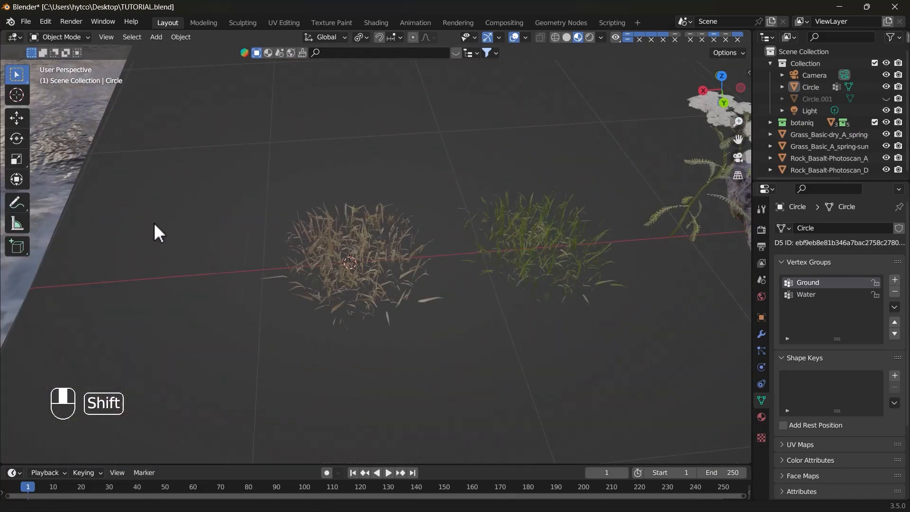
pyautogui.keyDown('shift'); pyautogui.moveTo(308, 266); pyautogui.dragTo(335, 229, button='middle'); pyautogui.keyUp('shift')
pyautogui.keyDown('shift'); pyautogui.click(402, 244); pyautogui.keyUp('shift')
pyautogui.keyDown('shift'); pyautogui.click(511, 239); pyautogui.keyUp('shift')
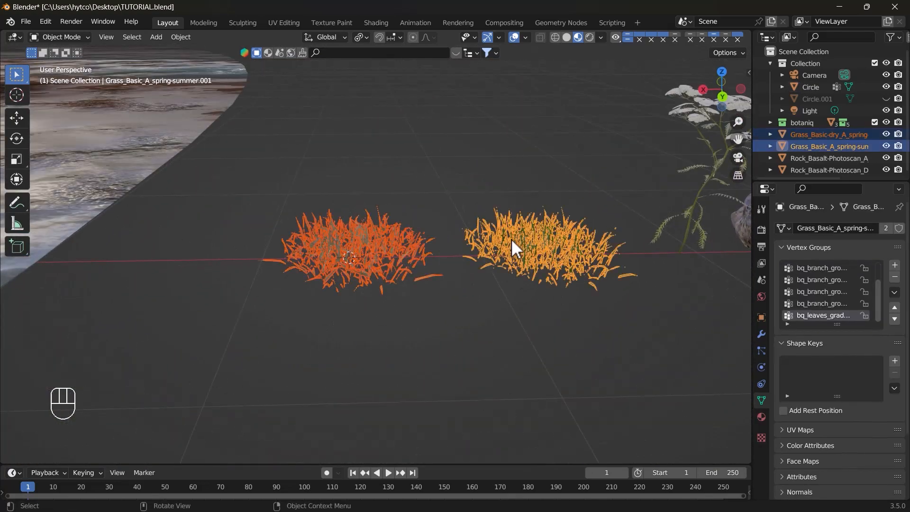
pyautogui.rightClick(511, 238)
pyautogui.click(511, 238)
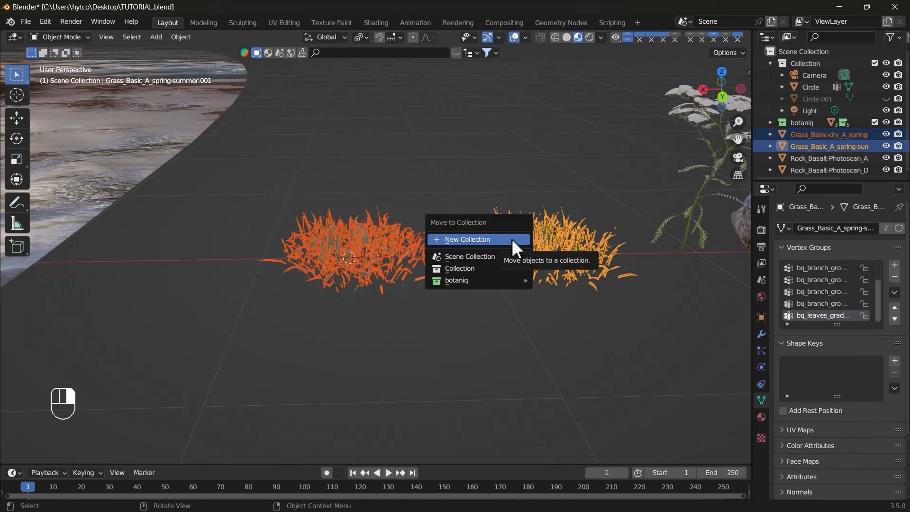
pyautogui.click(511, 238)
pyautogui.write('GRAS')
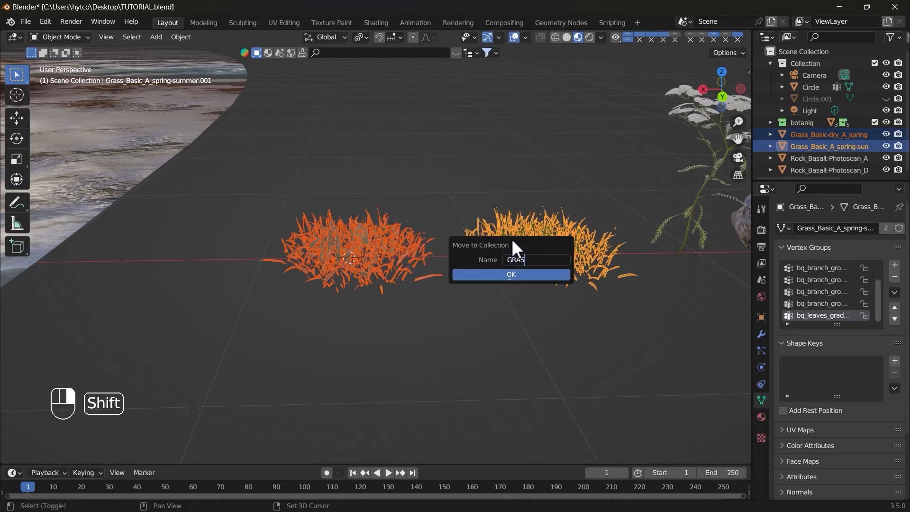
pyautogui.write('S')
pyautogui.press('Return')
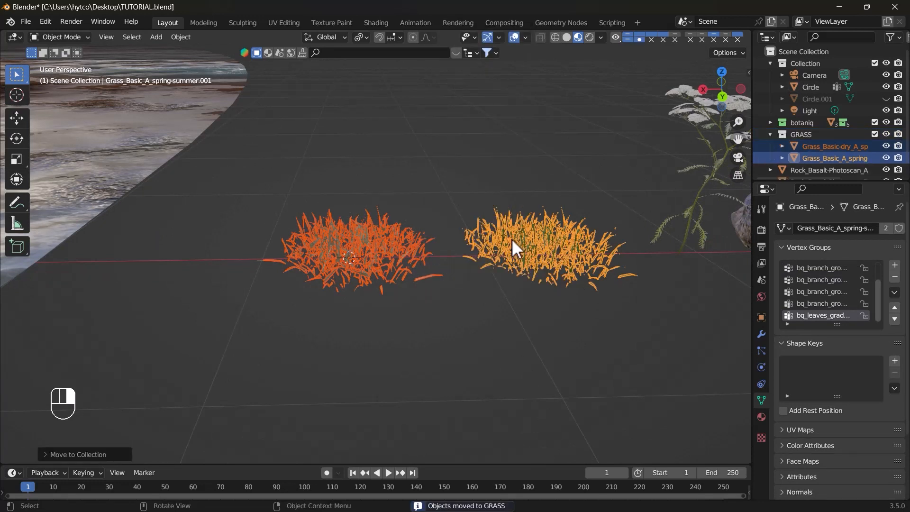
# Step: Move the two basalt rocks into a new collection named ROCKS
pyautogui.scroll(-6, 512, 239)
pyautogui.keyDown('shift'); pyautogui.moveTo(512, 239); pyautogui.dragTo(410, 238, button='middle'); pyautogui.keyUp('shift')
pyautogui.moveTo(452, 271); pyautogui.dragTo(496, 241)
pyautogui.keyDown('shift'); pyautogui.click(497, 241); pyautogui.keyUp('shift')
pyautogui.rightClick(497, 241)
pyautogui.click(496, 241)
pyautogui.click(496, 240)
pyautogui.write('ROCKS')
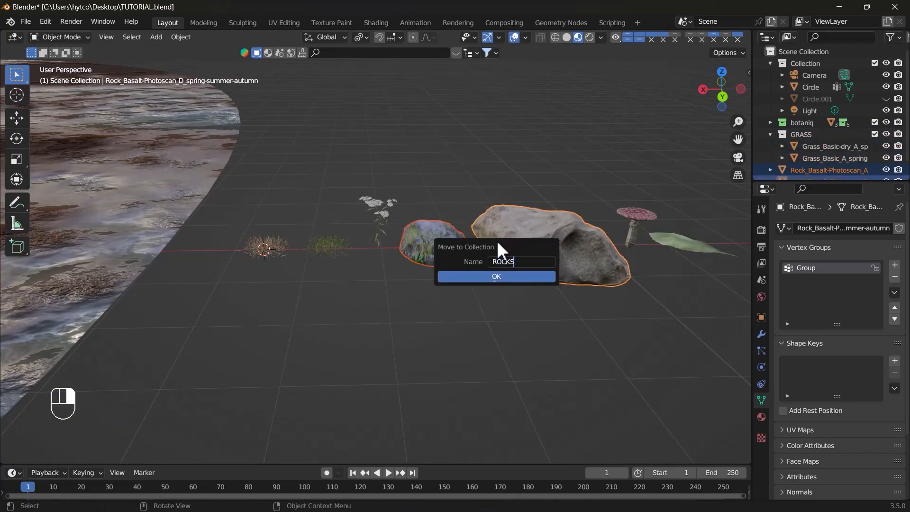
pyautogui.press('Return')
# Step: Add a particle system to the ground circle, set it to Hair and enable the advanced settings
pyautogui.scroll(-4, 516, 248)
pyautogui.moveTo(515, 249); pyautogui.dragTo(674, 264, button='middle')
pyautogui.click(209, 234)
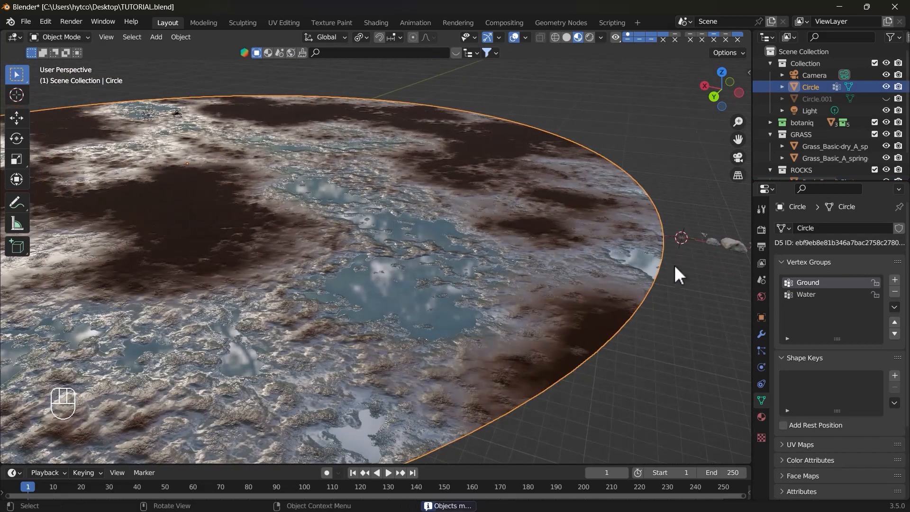
pyautogui.click(762, 351)
pyautogui.keyDown('shift'); pyautogui.moveTo(724, 337); pyautogui.dragTo(611, 298, button='middle'); pyautogui.keyUp('shift')
pyautogui.click(900, 228)
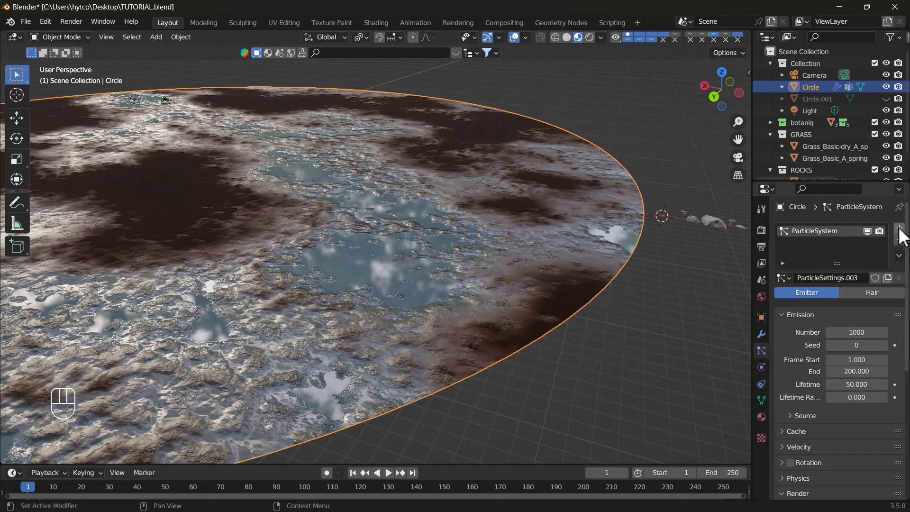
pyautogui.click(869, 292)
pyautogui.click(853, 308)
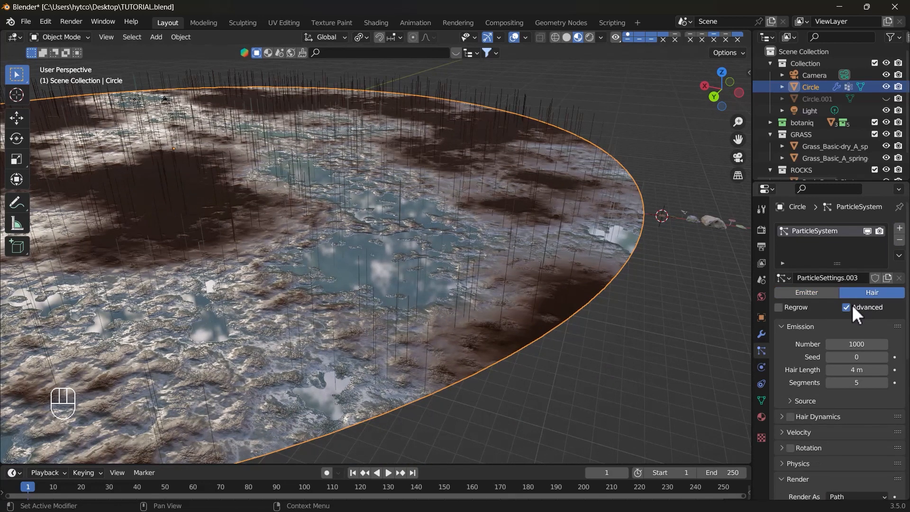
# Step: Enable particle rotation with randomize 0.642, phase 0.254 and randomize phase 2.000
pyautogui.click(781, 447)
pyautogui.scroll(-4, 815, 424)
pyautogui.moveTo(835, 406); pyautogui.dragTo(872, 405)
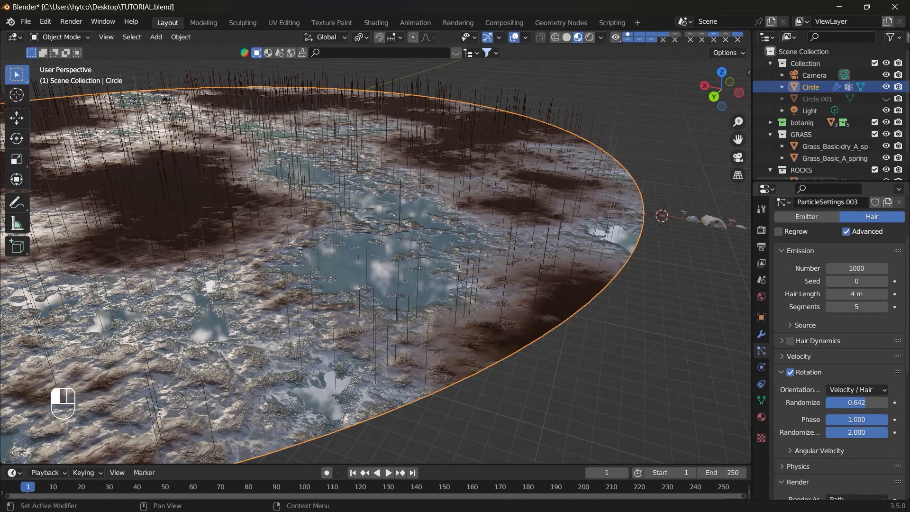
pyautogui.scroll(-8, 856, 419)
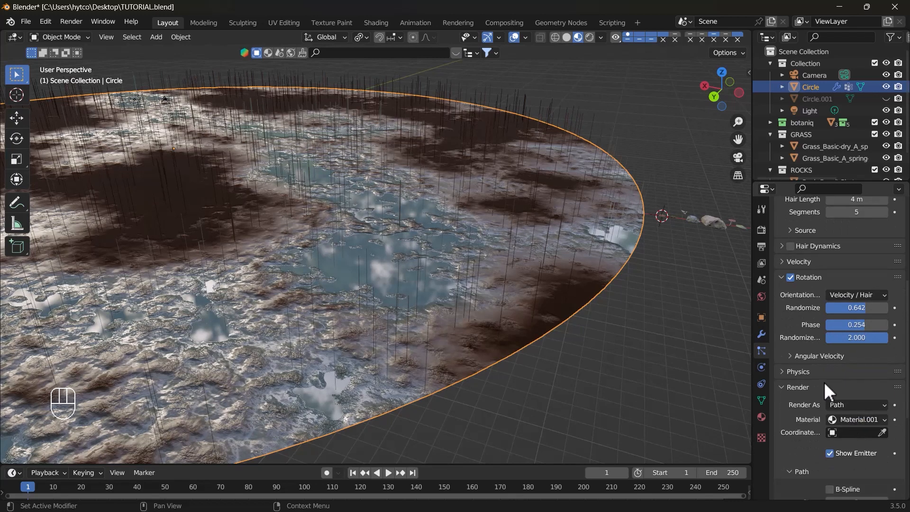
pyautogui.click(787, 332)
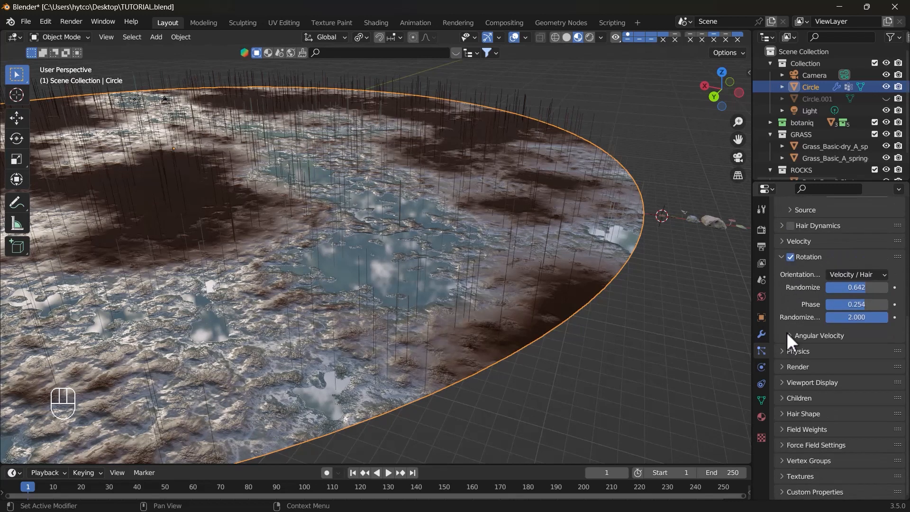
# Step: Render the hair particles as a collection, using GRASS as the instance collection
pyautogui.click(787, 367)
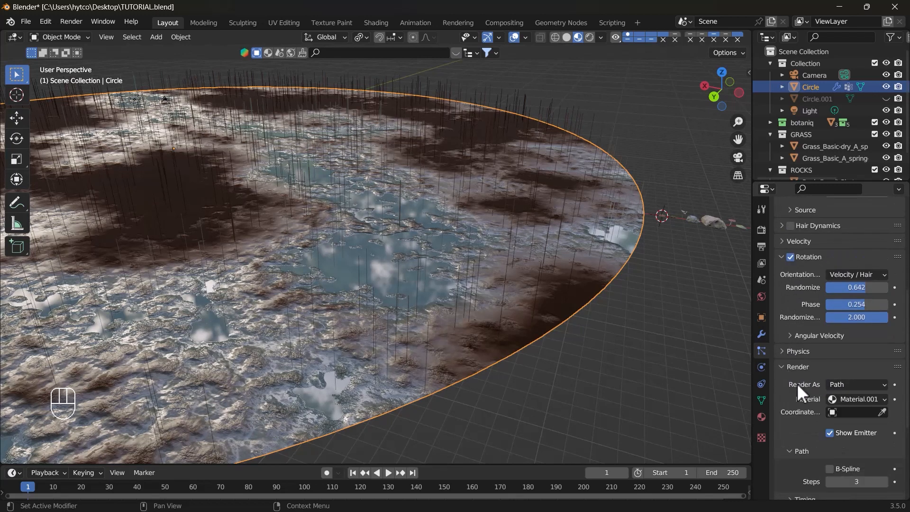
pyautogui.click(843, 384)
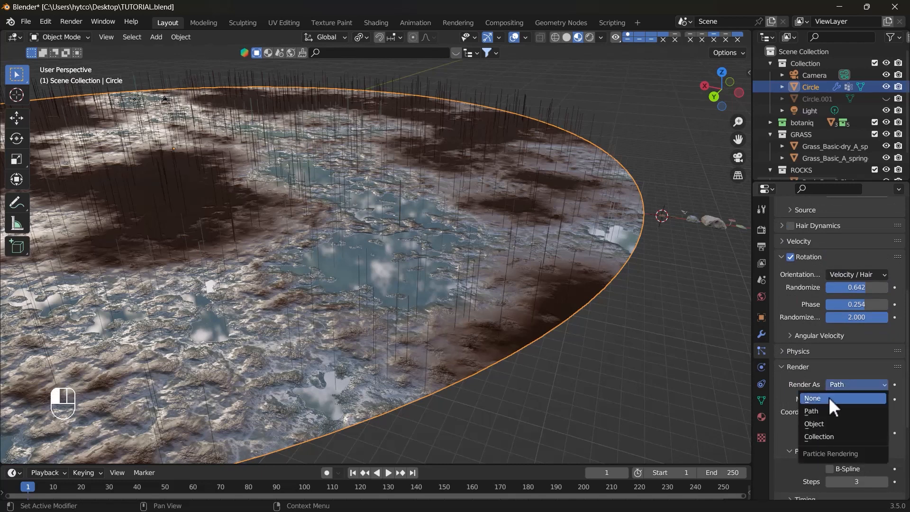
pyautogui.click(814, 434)
pyautogui.scroll(-4, 820, 397)
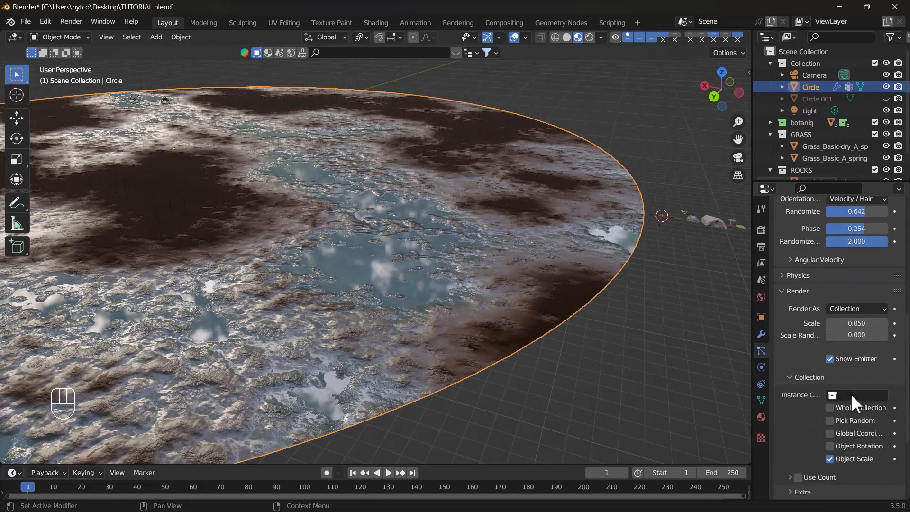
pyautogui.click(851, 395)
pyautogui.click(816, 375)
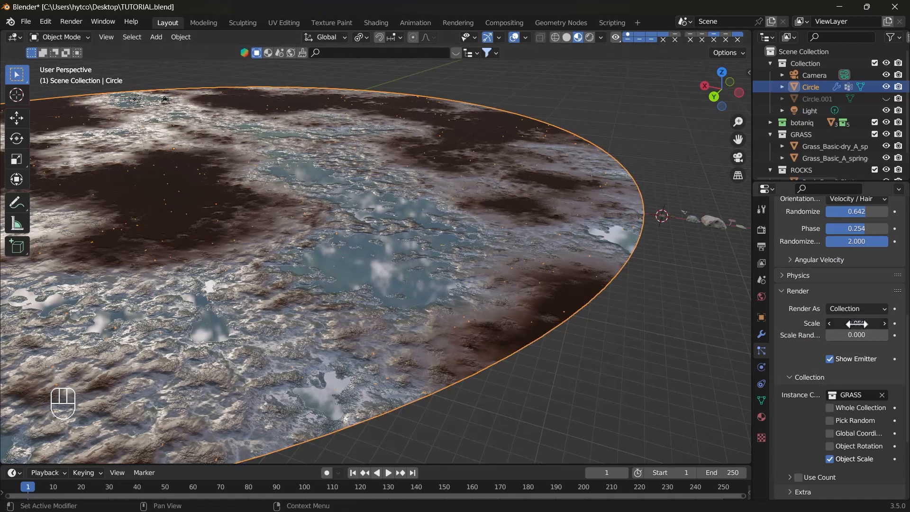
# Step: Set the render scale of the grass particles to 2.550 and inspect the coverage on the ground
pyautogui.moveTo(848, 322); pyautogui.dragTo(887, 323)
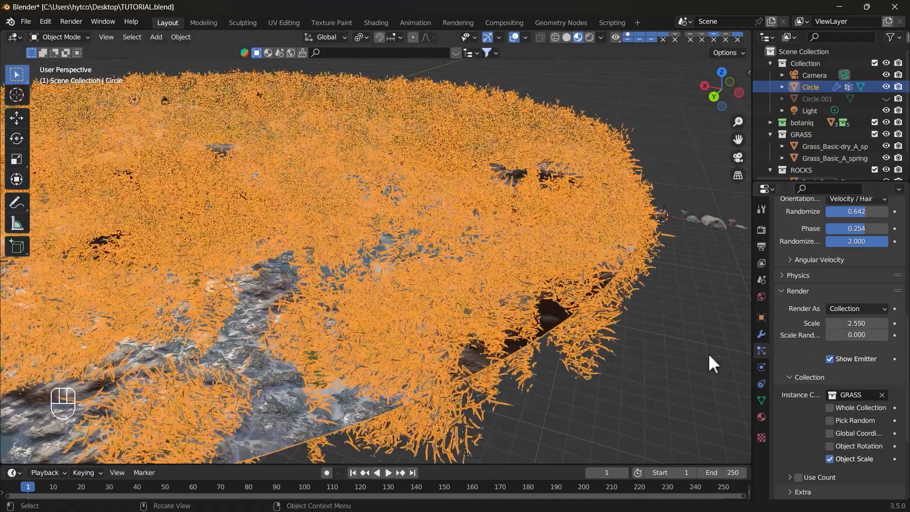
pyautogui.click(657, 362)
pyautogui.moveTo(512, 371); pyautogui.dragTo(417, 374, button='middle')
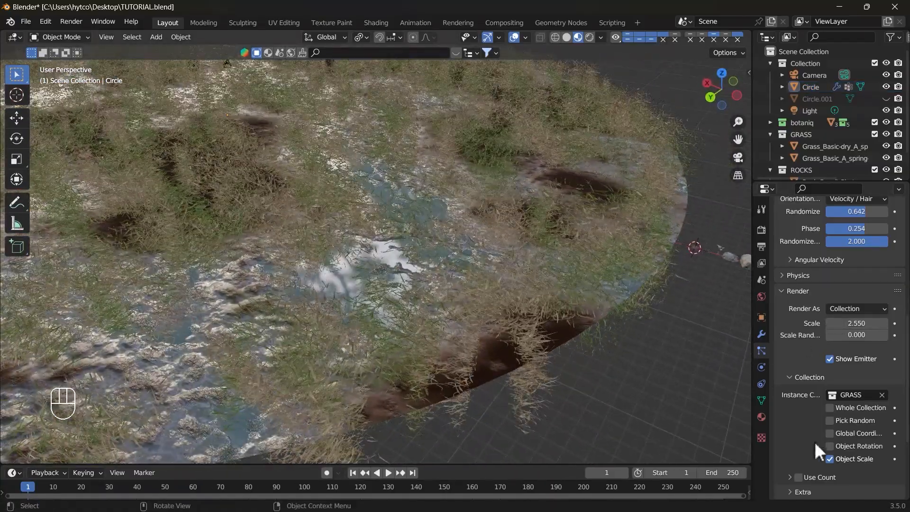
# Step: Enable object rotation for the GRASS instances and rotate both grass source objects 90° about their local Y axis
pyautogui.click(829, 446)
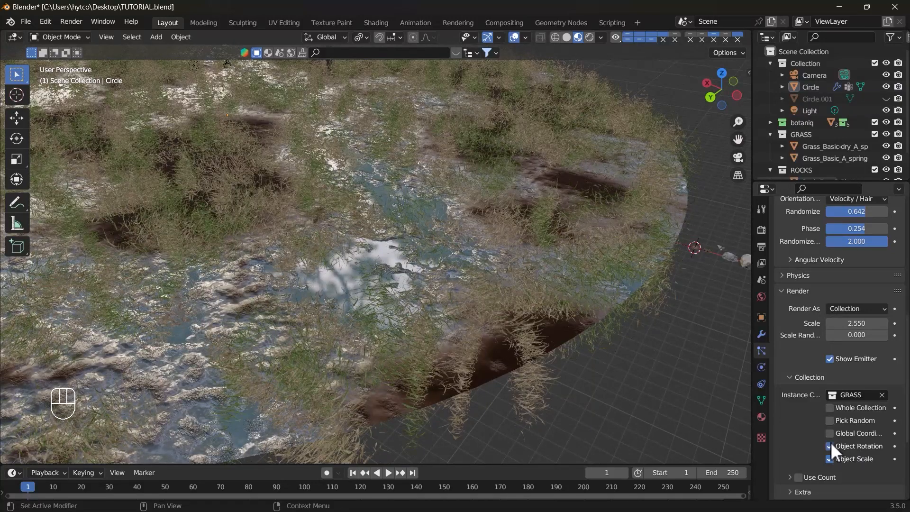
pyautogui.moveTo(219, 156); pyautogui.dragTo(272, 194)
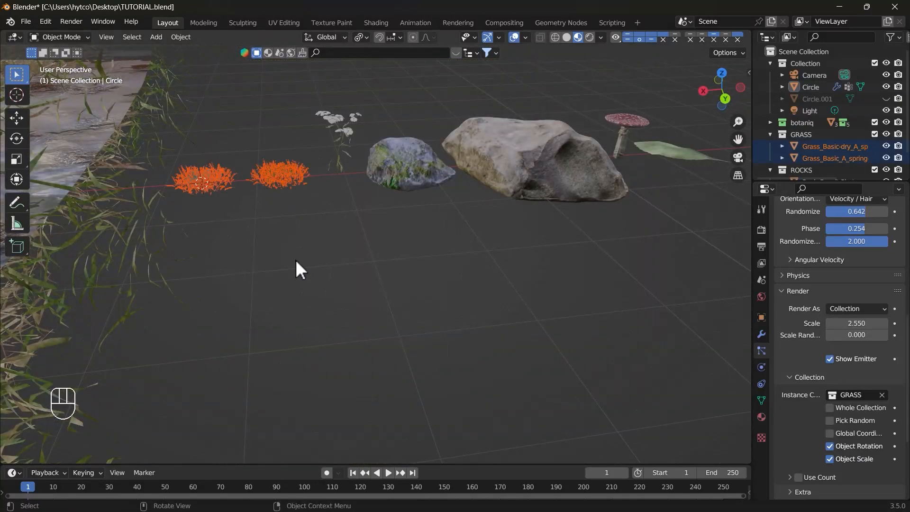
pyautogui.press('r')
pyautogui.press('y')
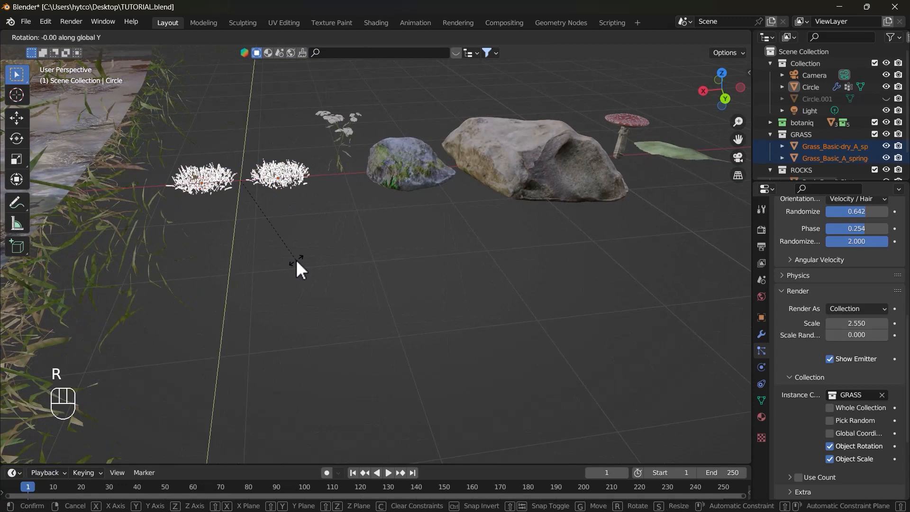
pyautogui.press('y')
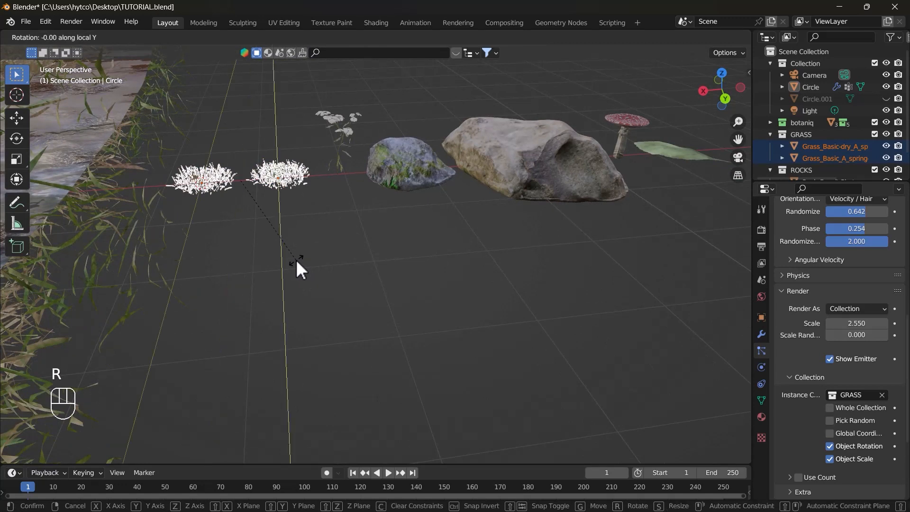
pyautogui.write('90')
pyautogui.press('Return')
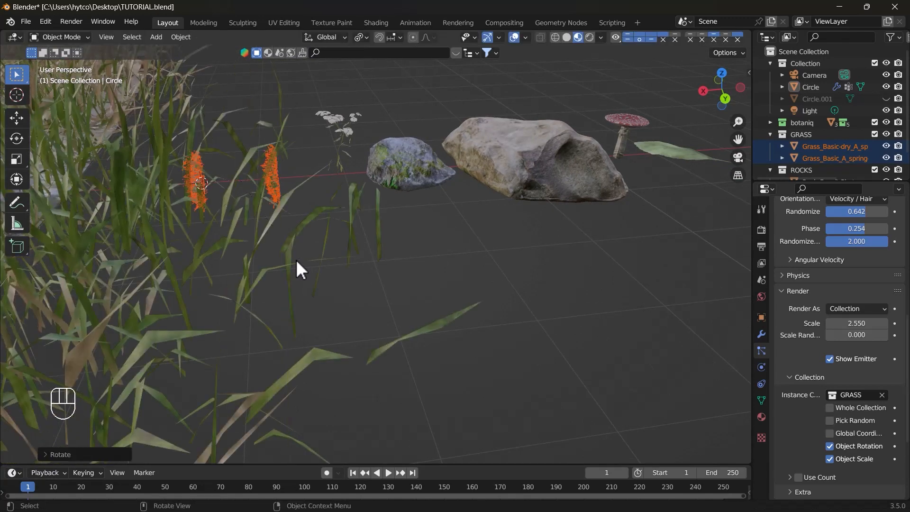
pyautogui.scroll(-12, 345, 177)
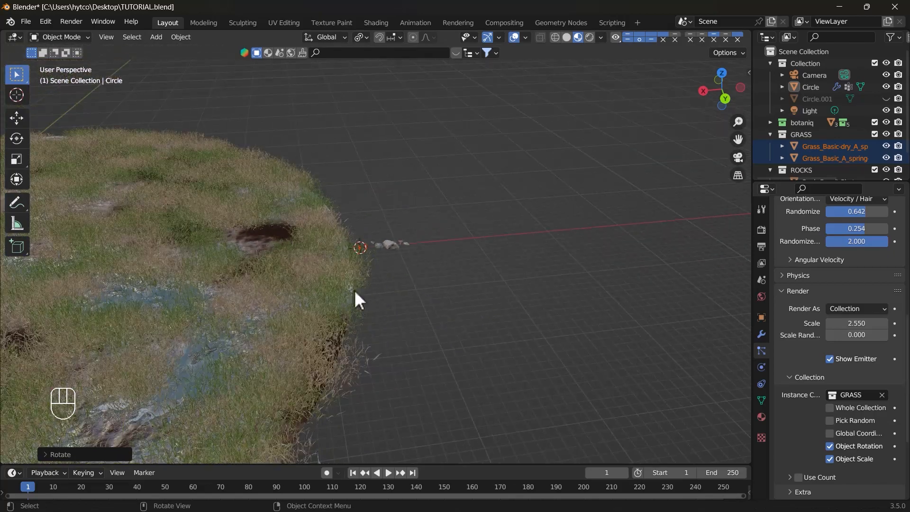
# Step: Set the grass particles' render scale to 1.180 and scale randomness to 0.619, checking coverage across the ground disc
pyautogui.scroll(-3, 354, 289)
pyautogui.keyDown('shift'); pyautogui.moveTo(258, 318); pyautogui.dragTo(440, 241, button='middle'); pyautogui.keyUp('shift')
pyautogui.scroll(8, 374, 318)
pyautogui.moveTo(467, 290); pyautogui.dragTo(510, 301, button='middle')
pyautogui.moveTo(857, 324); pyautogui.dragTo(783, 323)
pyautogui.scroll(4, 304, 303)
pyautogui.keyDown('shift'); pyautogui.moveTo(303, 303); pyautogui.dragTo(600, 278, button='middle'); pyautogui.keyUp('shift')
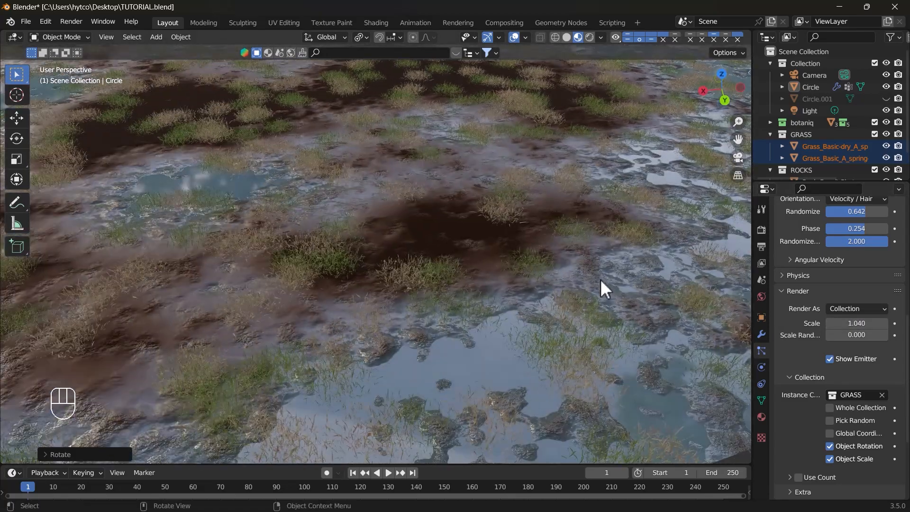
pyautogui.scroll(4, 600, 279)
pyautogui.moveTo(483, 298); pyautogui.dragTo(401, 287, button='middle')
pyautogui.moveTo(834, 335); pyautogui.dragTo(864, 335)
pyautogui.moveTo(856, 324); pyautogui.dragTo(862, 323)
pyautogui.moveTo(855, 335)
pyautogui.mouseDown()
pyautogui.moveTo(865, 335)
pyautogui.moveTo(859, 323)
pyautogui.mouseUp()
pyautogui.scroll(-7, 397, 284)
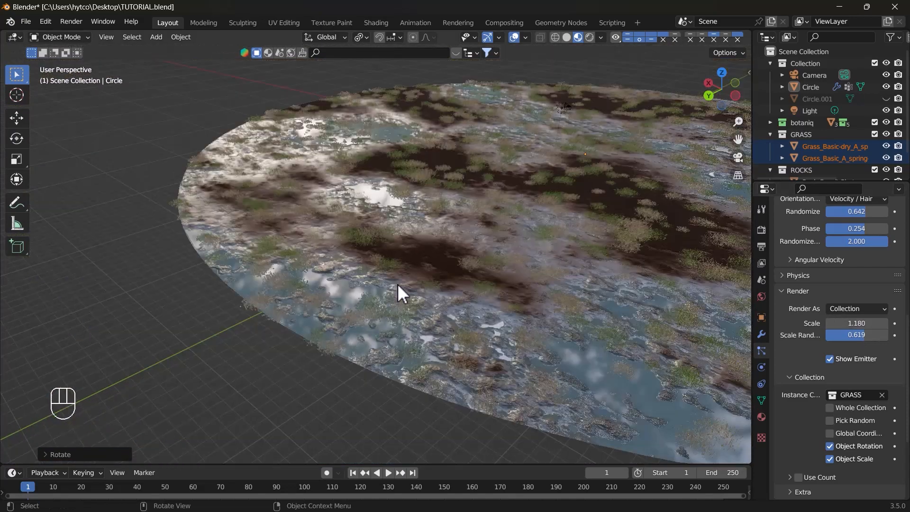
pyautogui.moveTo(397, 284); pyautogui.dragTo(476, 302, button='middle')
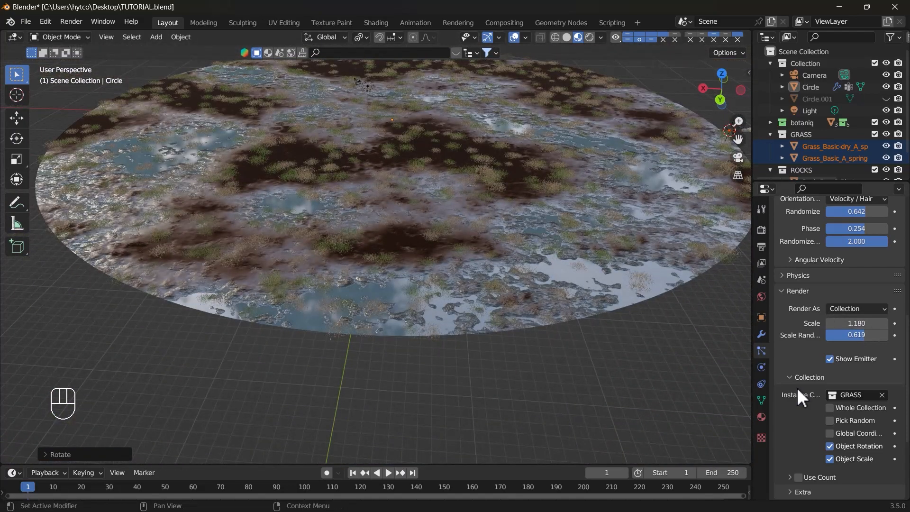
# Step: Limit the grass particle density to the Ground vertex group
pyautogui.scroll(-5, 797, 388)
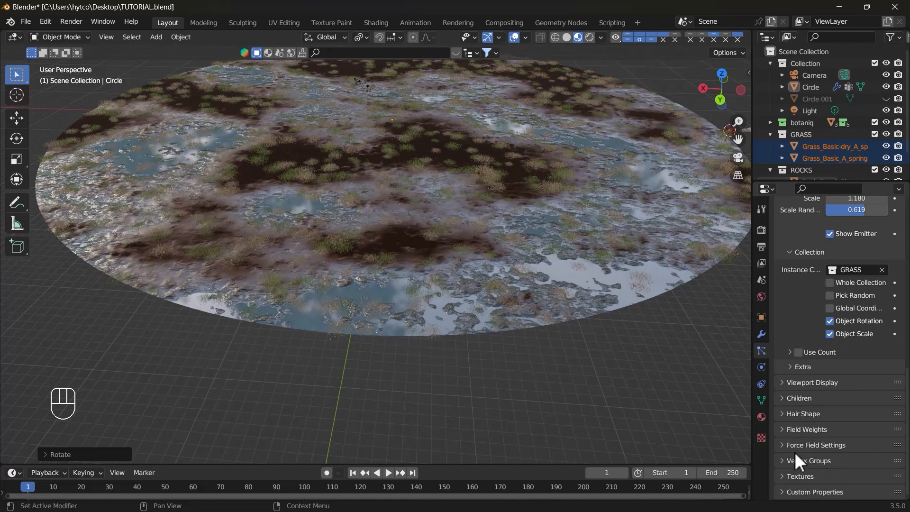
pyautogui.click(795, 461)
pyautogui.scroll(-3, 805, 459)
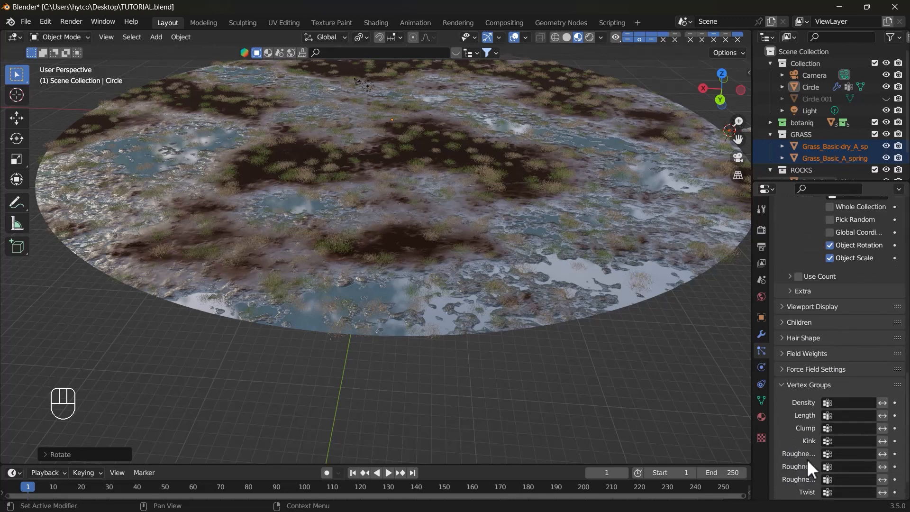
pyautogui.click(836, 403)
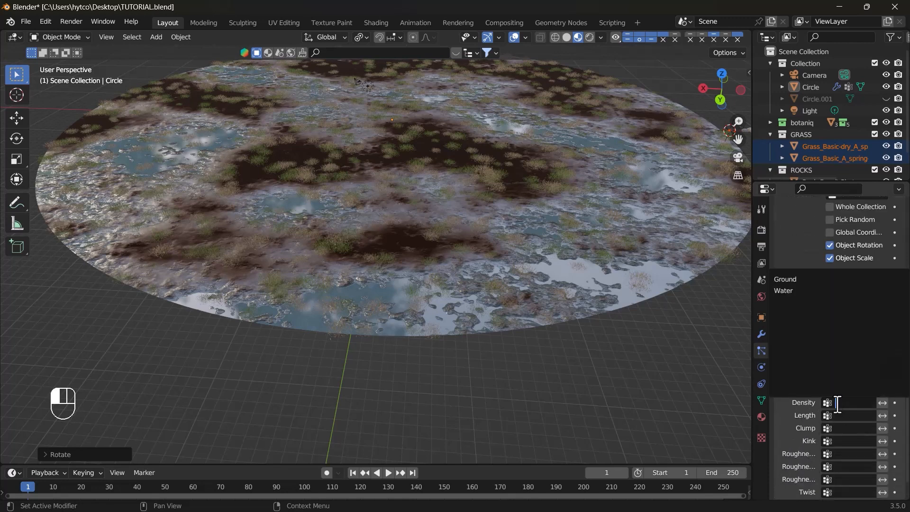
pyautogui.click(791, 279)
pyautogui.moveTo(339, 244); pyautogui.dragTo(351, 318, button='middle')
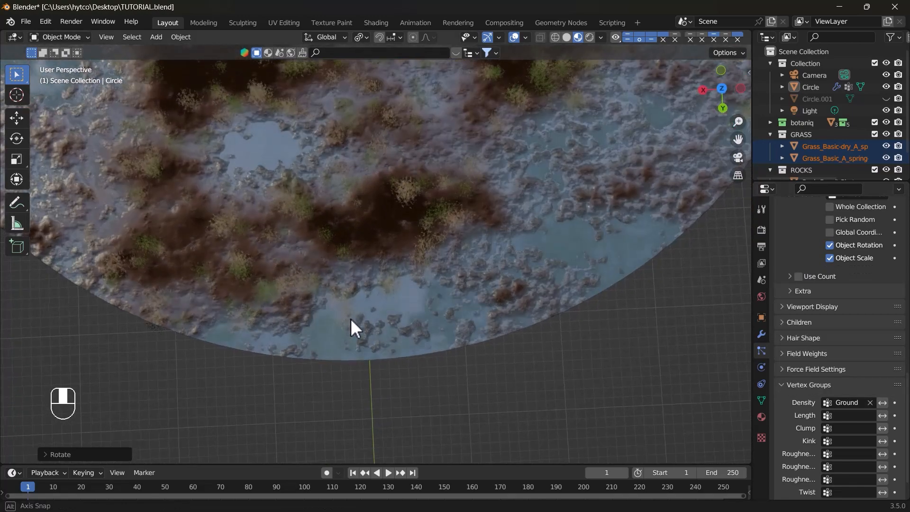
pyautogui.scroll(-3, 360, 256)
pyautogui.keyDown('shift'); pyautogui.moveTo(365, 231); pyautogui.dragTo(521, 285, button='middle'); pyautogui.keyUp('shift')
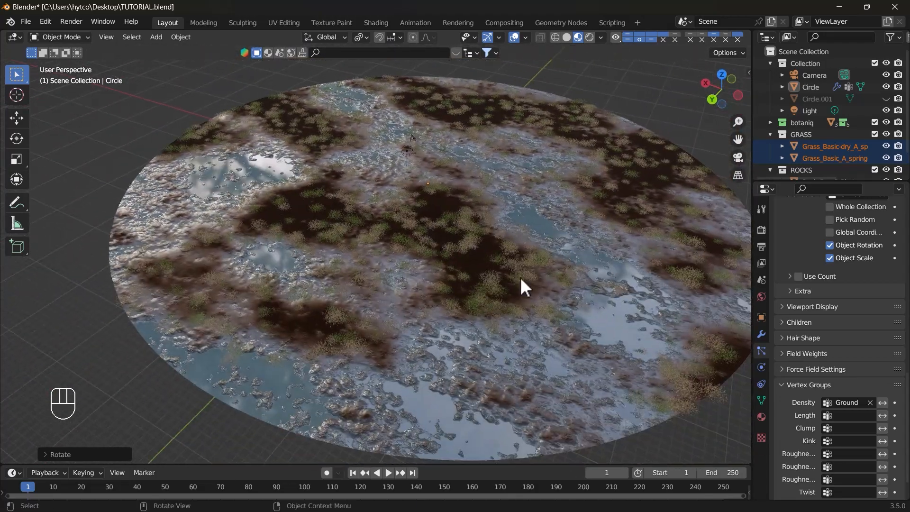
# Step: Give the grass particles interpolated children and check the denser coverage around the water areas
pyautogui.click(805, 385)
pyautogui.click(796, 398)
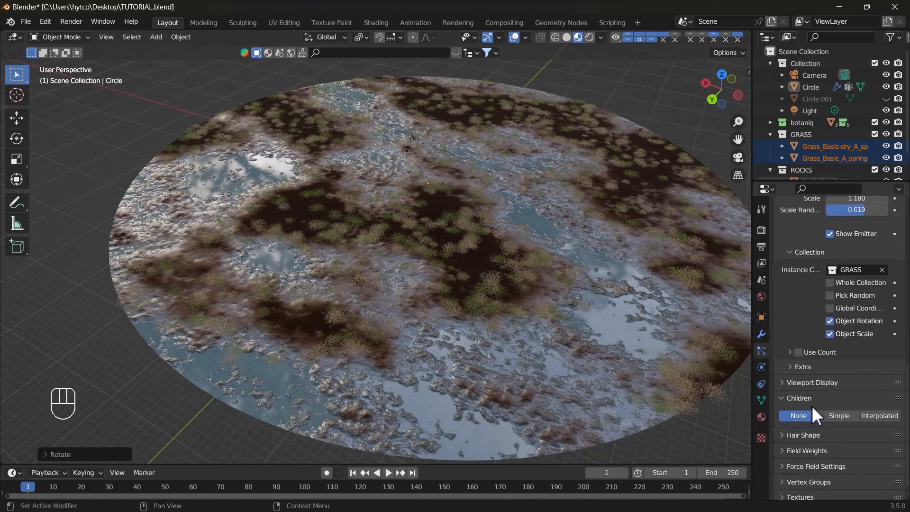
pyautogui.click(877, 416)
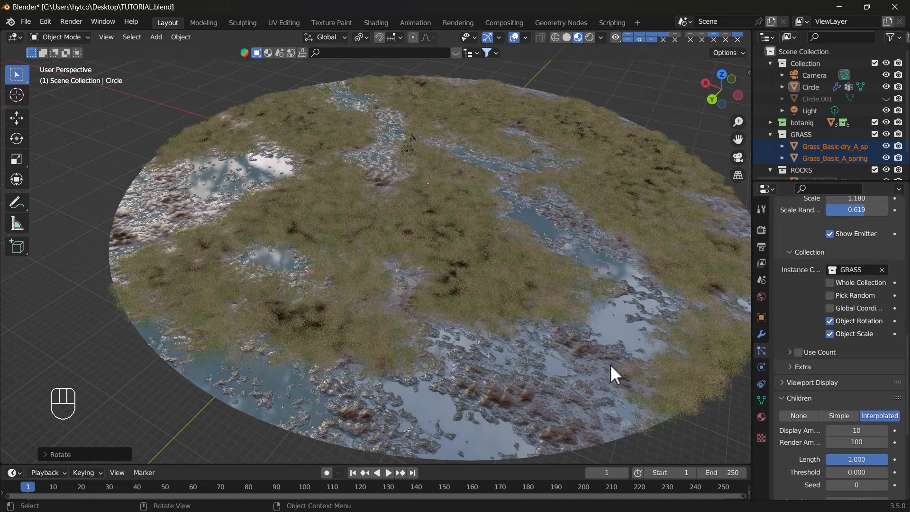
pyautogui.scroll(6, 490, 334)
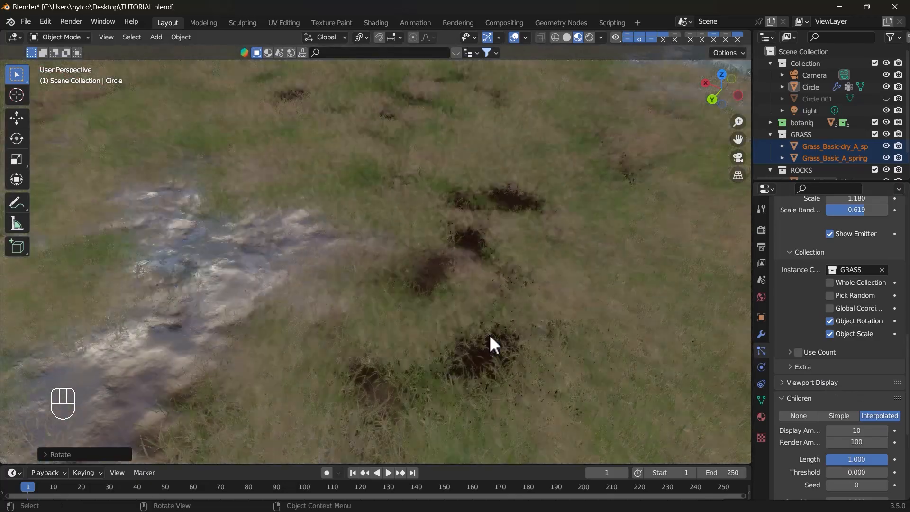
pyautogui.moveTo(500, 337); pyautogui.dragTo(468, 284, button='middle')
pyautogui.scroll(-6, 467, 283)
pyautogui.keyDown('shift'); pyautogui.moveTo(515, 313); pyautogui.dragTo(516, 302, button='middle'); pyautogui.keyUp('shift')
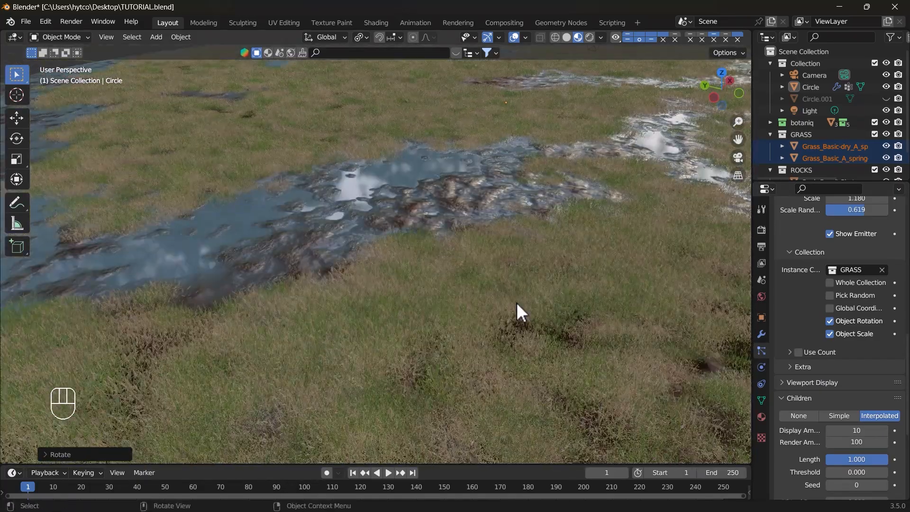
pyautogui.scroll(-3, 516, 302)
pyautogui.moveTo(533, 339); pyautogui.dragTo(439, 327, button='middle')
# Step: Name the grass particle system Grass and add a second particle system named Rocks
pyautogui.write('Gra')
pyautogui.click(900, 229)
pyautogui.doubleClick(830, 240)
pyautogui.write('Rocks')
pyautogui.press('Return')
# Step: Set the Rocks particle system to Hair with advanced rotation enabled and randomize set to 0.522
pyautogui.click(867, 293)
pyautogui.moveTo(827, 478); pyautogui.dragTo(845, 478)
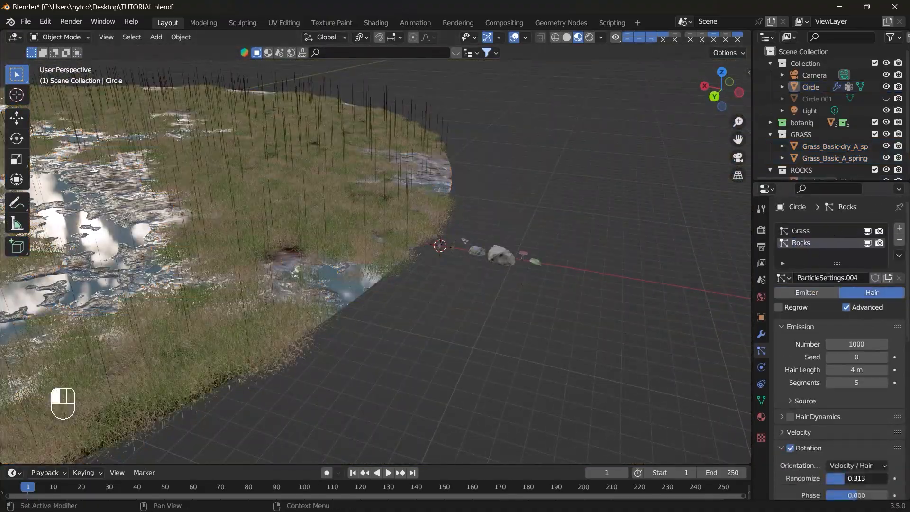
pyautogui.scroll(-7, 821, 405)
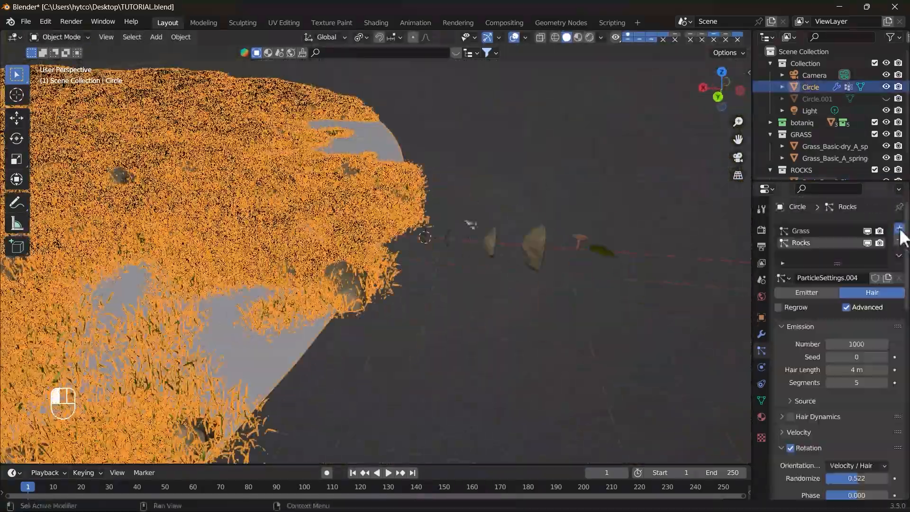
# Step: Add a third hair particle system named Mushroom with advanced settings and enable its rotation
pyautogui.click(900, 234)
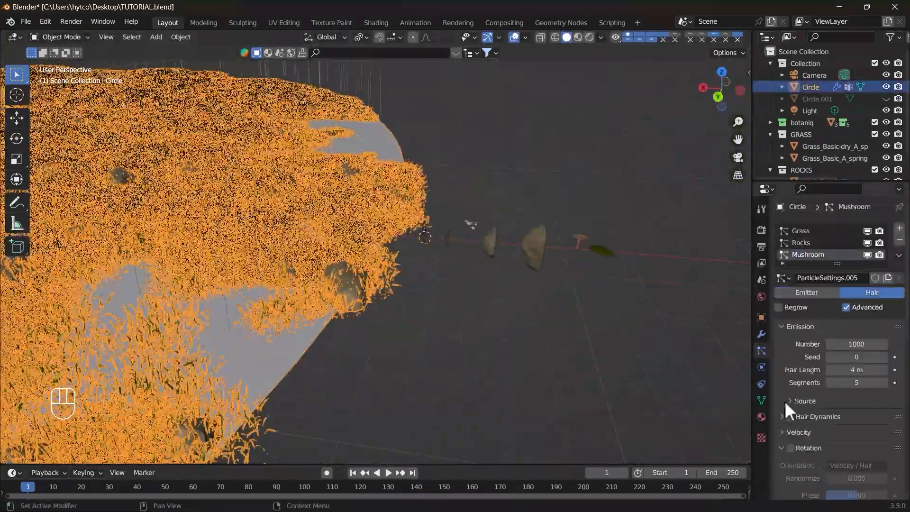
pyautogui.click(813, 445)
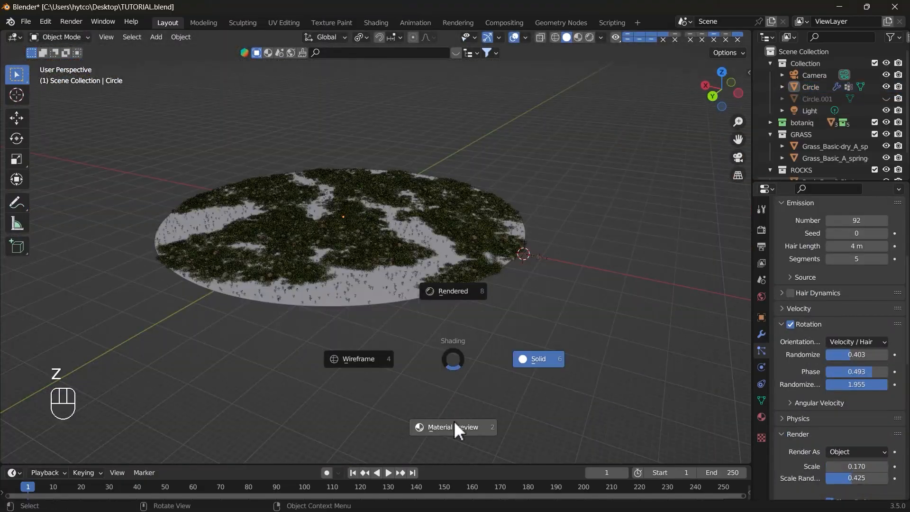
# Step: Switch to Material Preview shading and inspect the scattered rocks, mushrooms and flowers up close and from a distance
pyautogui.click(453, 420)
pyautogui.scroll(2, 395, 317)
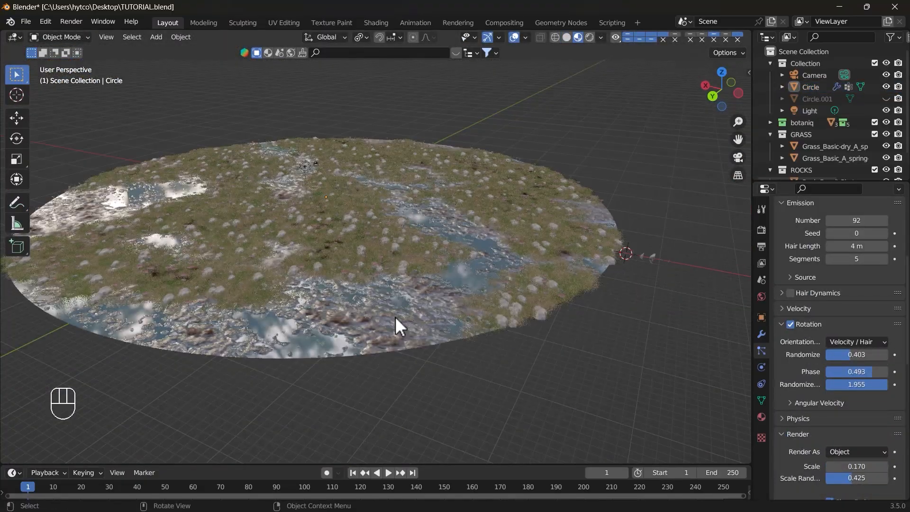
pyautogui.scroll(5, 394, 316)
pyautogui.moveTo(375, 302); pyautogui.dragTo(311, 317, button='middle')
pyautogui.scroll(6, 311, 318)
pyautogui.keyDown('shift'); pyautogui.moveTo(368, 305); pyautogui.dragTo(248, 197, button='middle'); pyautogui.keyUp('shift')
pyautogui.scroll(7, 344, 307)
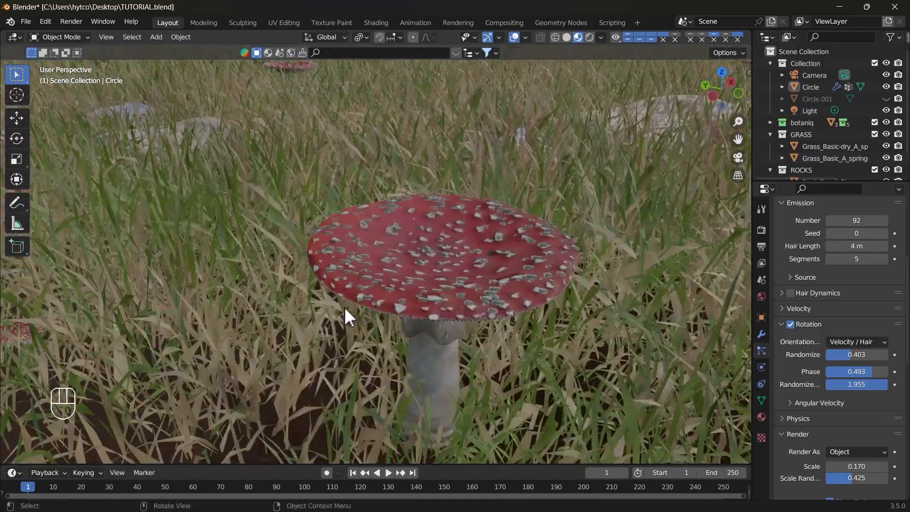
pyautogui.moveTo(344, 306); pyautogui.dragTo(501, 167, button='middle')
pyautogui.scroll(-8, 463, 213)
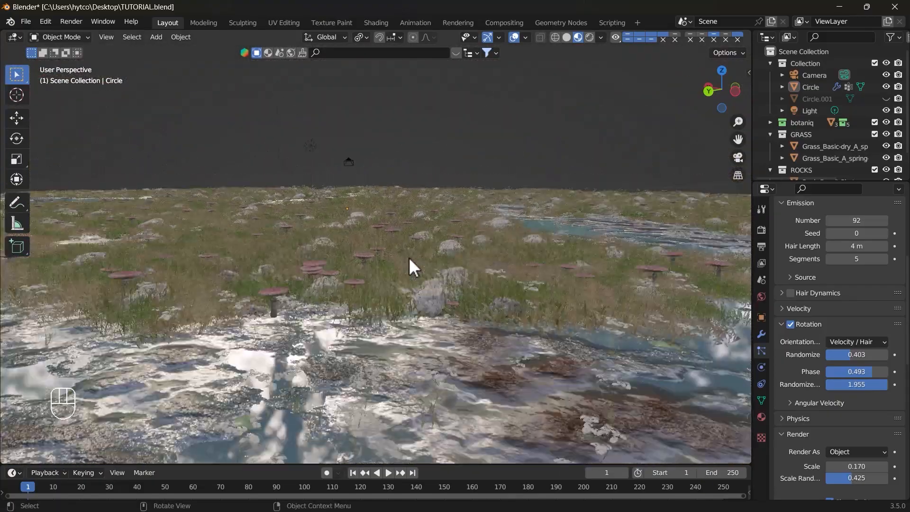
pyautogui.moveTo(408, 257); pyautogui.dragTo(390, 280, button='middle')
# Step: Unhide the tower and select it as the active object
pyautogui.hotkey('alt', 'h')
pyautogui.keyDown('shift'); pyautogui.moveTo(442, 150); pyautogui.dragTo(530, 172, button='middle'); pyautogui.keyUp('shift')
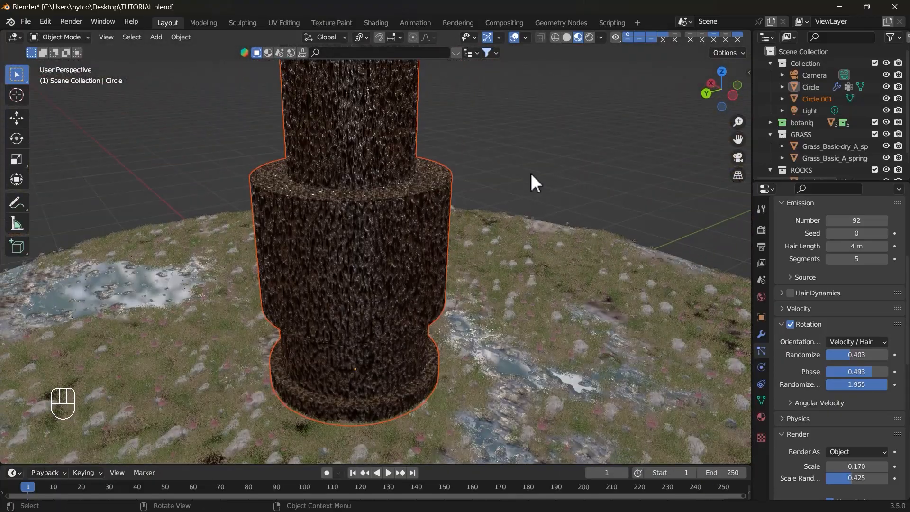
pyautogui.click(530, 172)
pyautogui.scroll(-8, 485, 254)
pyautogui.moveTo(486, 254); pyautogui.dragTo(388, 186, button='middle')
pyautogui.click(389, 186)
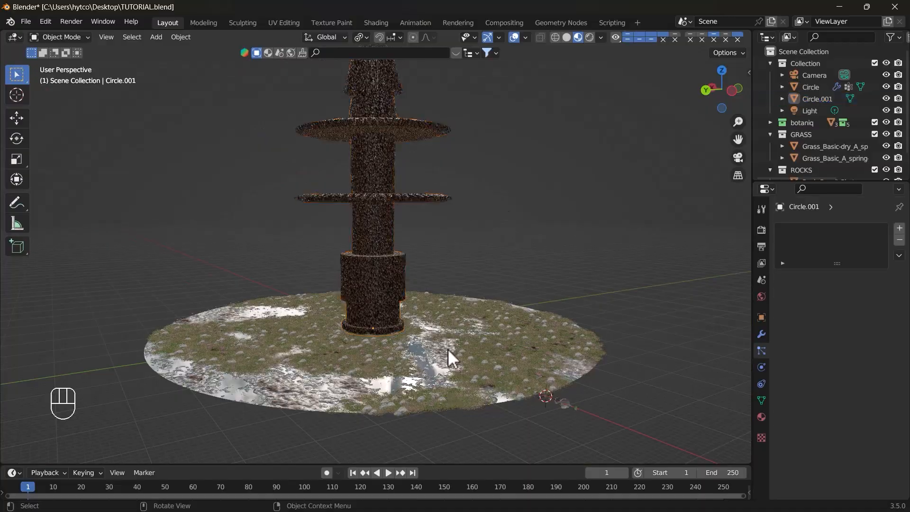
# Step: Switch the viewport to Solid shading, framing the base of the tower
pyautogui.moveTo(448, 349); pyautogui.dragTo(478, 195, button='middle')
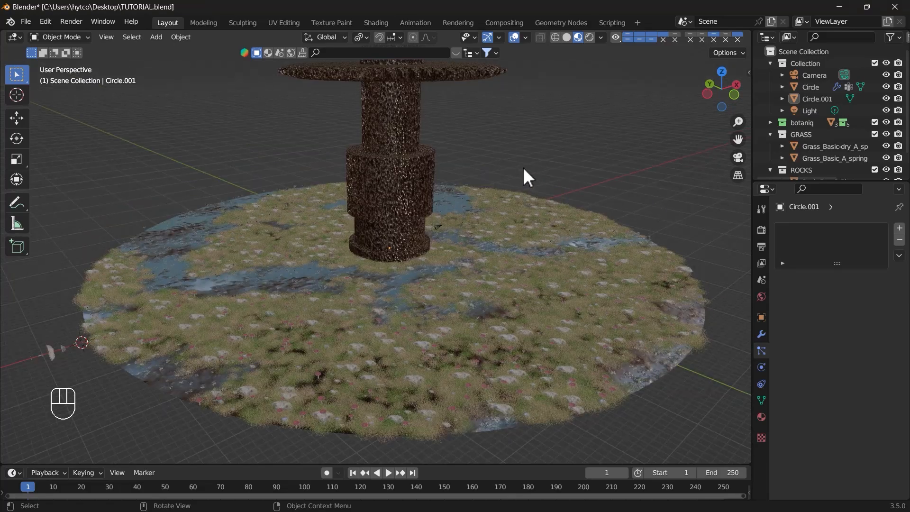
pyautogui.press('z')
pyautogui.click(465, 256)
pyautogui.scroll(4, 463, 261)
# Step: Look up the Add Curve: IvyGen add-on by searching "ivy" in the preferences, show its details and save the preferences
pyautogui.click(45, 21)
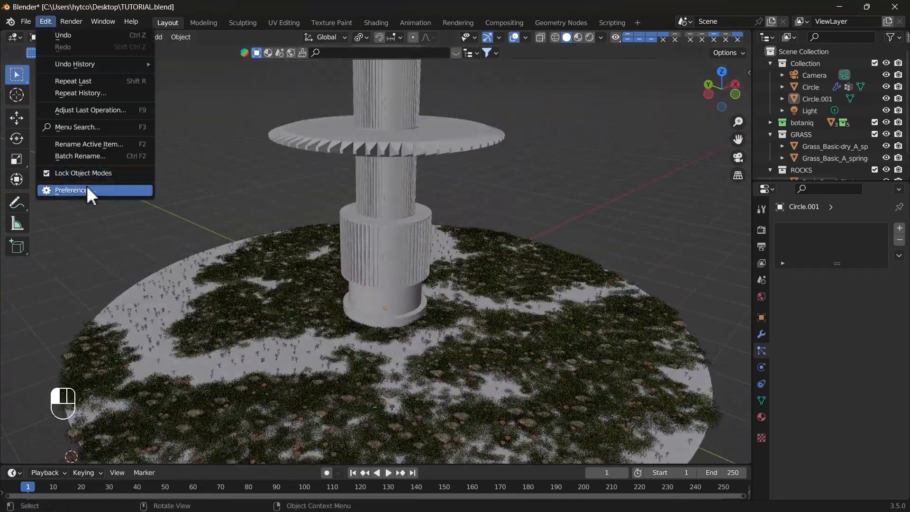
pyautogui.click(86, 188)
pyautogui.moveTo(284, 24); pyautogui.dragTo(280, 83)
pyautogui.click(375, 116)
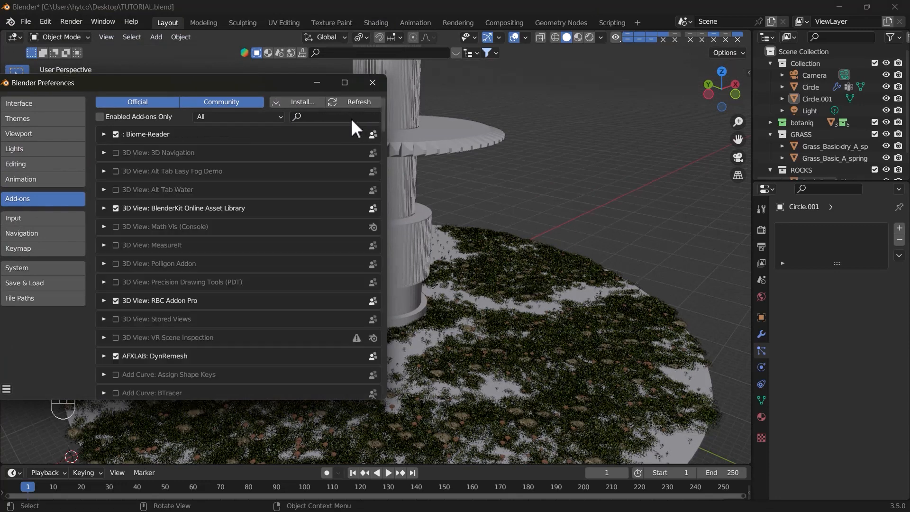
pyautogui.click(343, 116)
pyautogui.write('ivy')
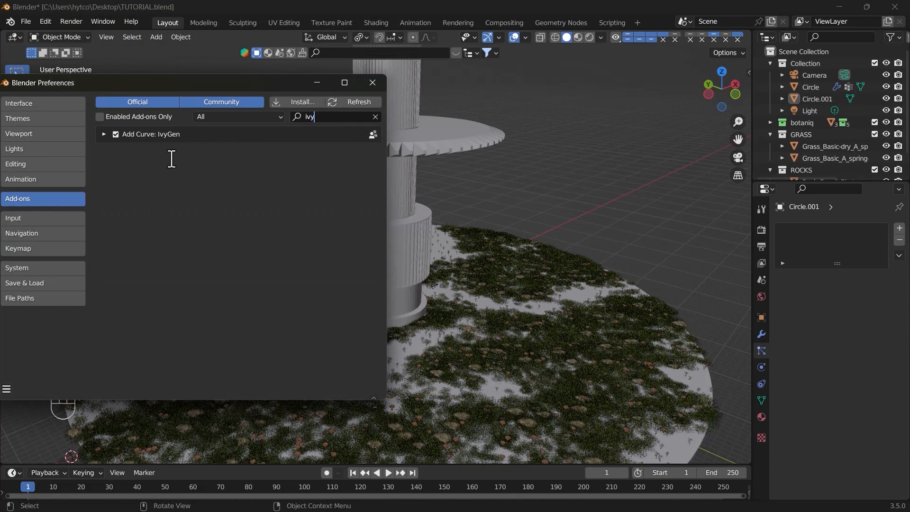
pyautogui.click(104, 134)
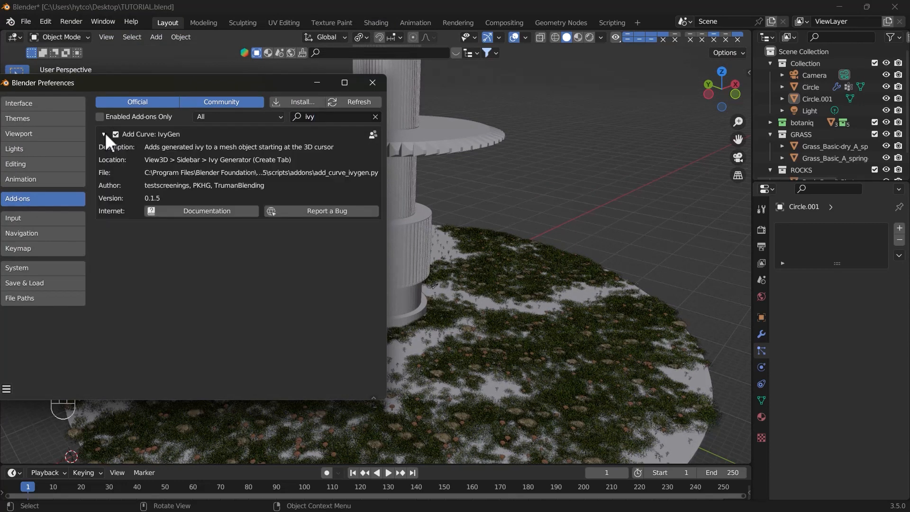
pyautogui.click(5, 388)
pyautogui.click(33, 360)
pyautogui.click(373, 83)
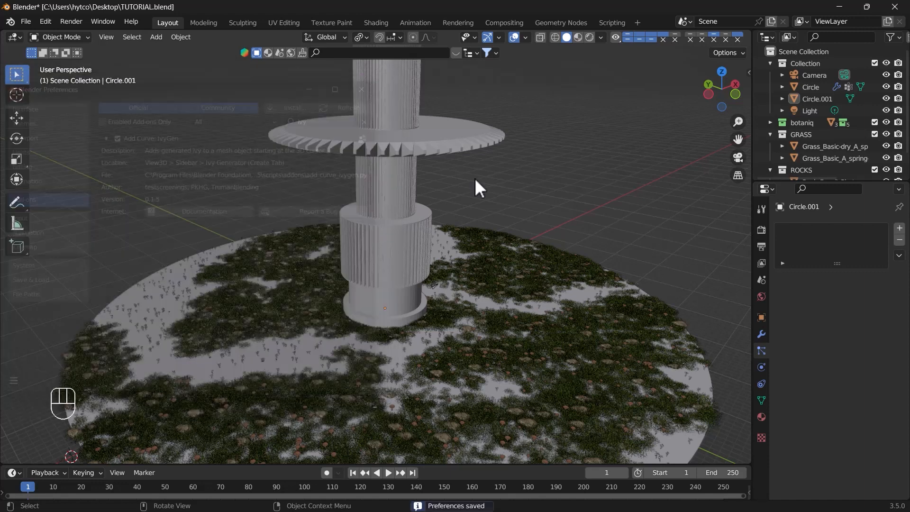
# Step: Show the Ivy Generator settings, toggling Grow Leaves off and back on so that leaves stay enabled
pyautogui.press('n')
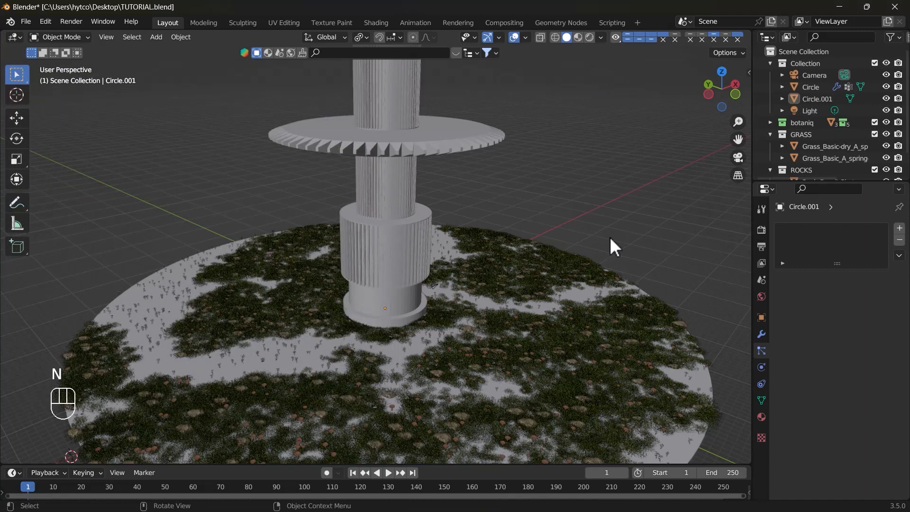
pyautogui.press('n')
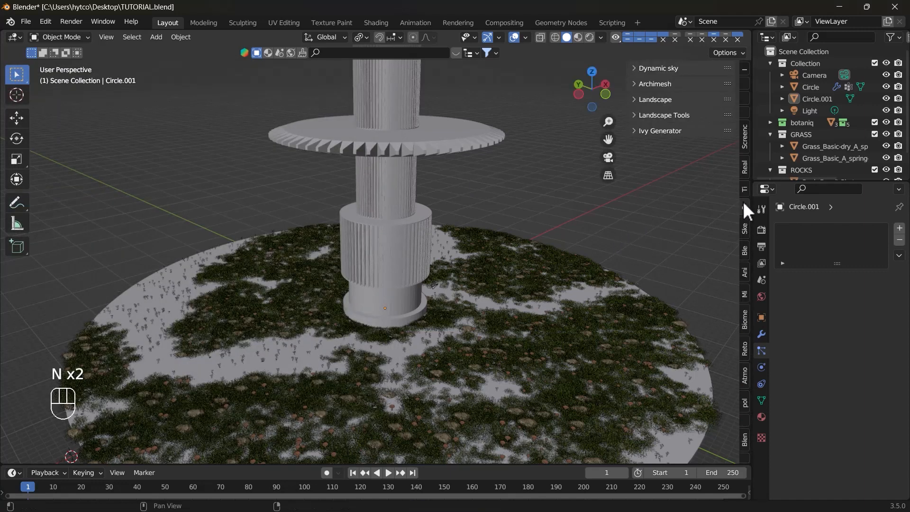
pyautogui.click(660, 132)
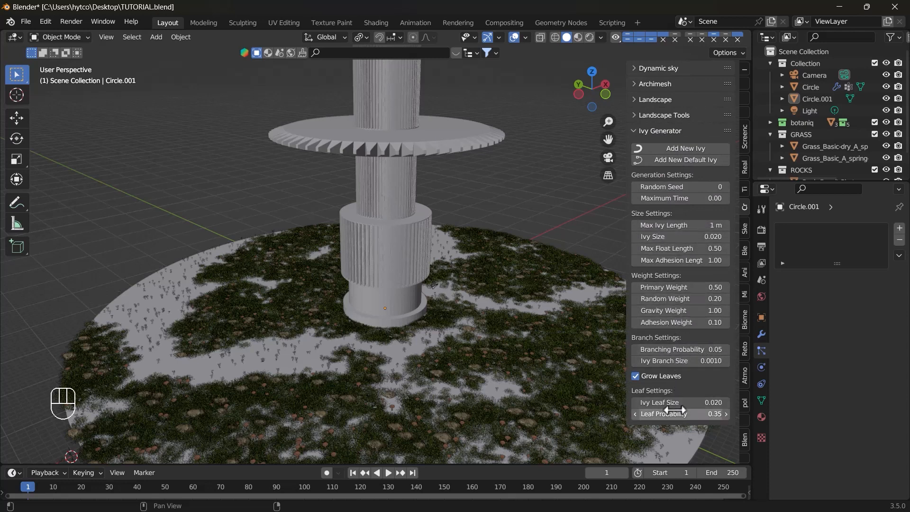
pyautogui.click(638, 375)
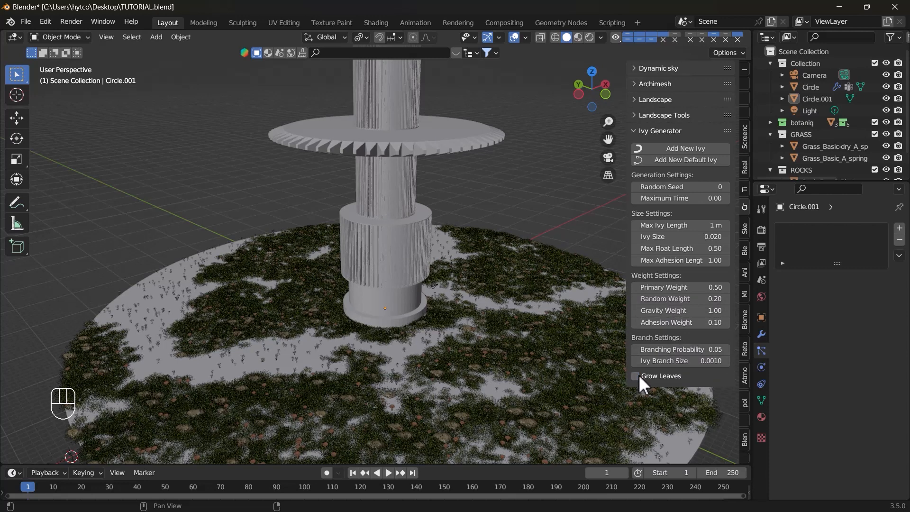
pyautogui.click(637, 375)
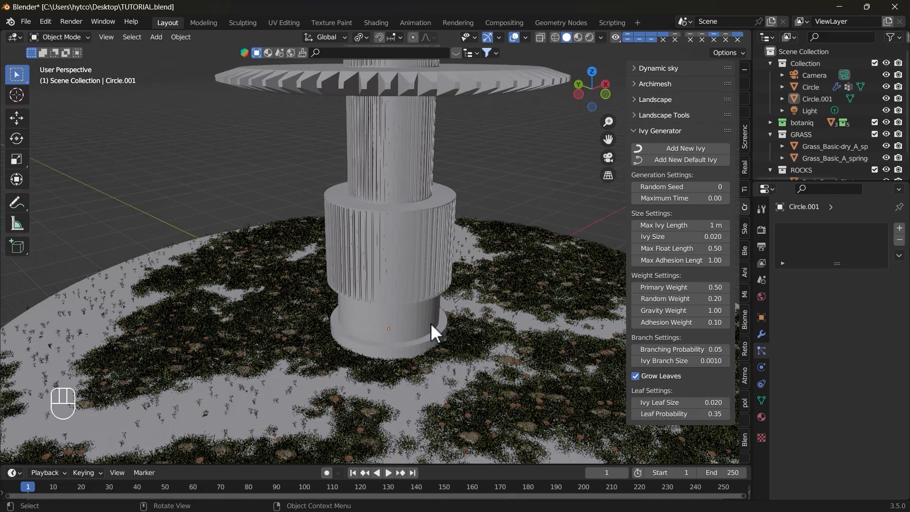
# Step: Select the tower and place the 3D cursor on the edge of its base as the ivy's starting point
pyautogui.scroll(2, 431, 323)
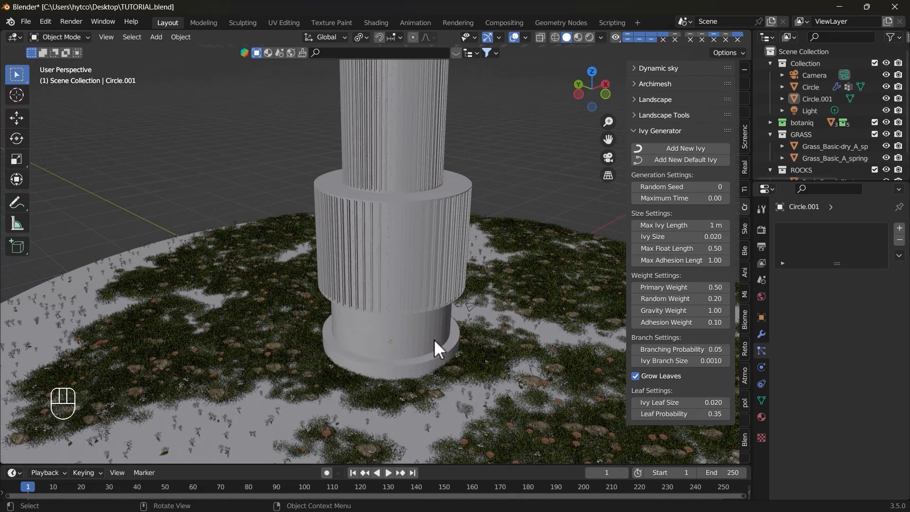
pyautogui.click(433, 340)
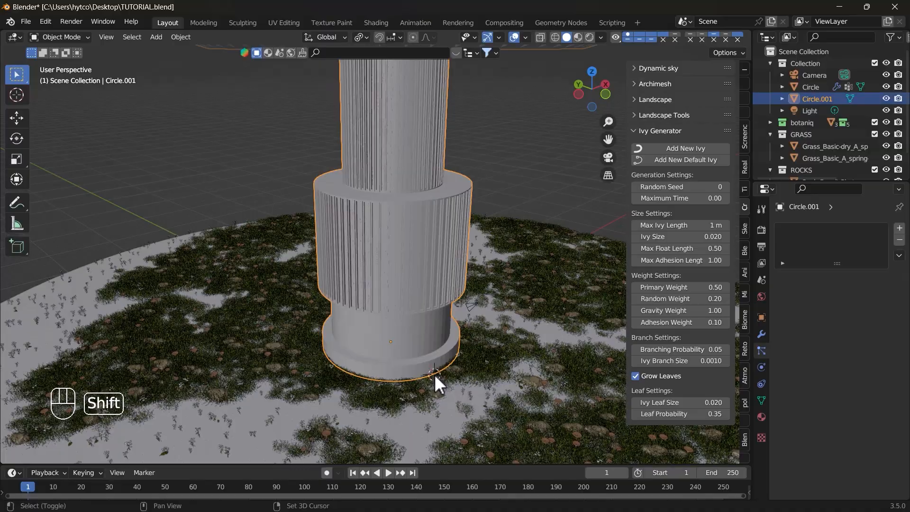
pyautogui.moveTo(434, 374); pyautogui.dragTo(493, 242, button='middle')
# Step: Set the Max Ivy Length to 10 m and grow a new ivy on the tower
pyautogui.click(675, 222)
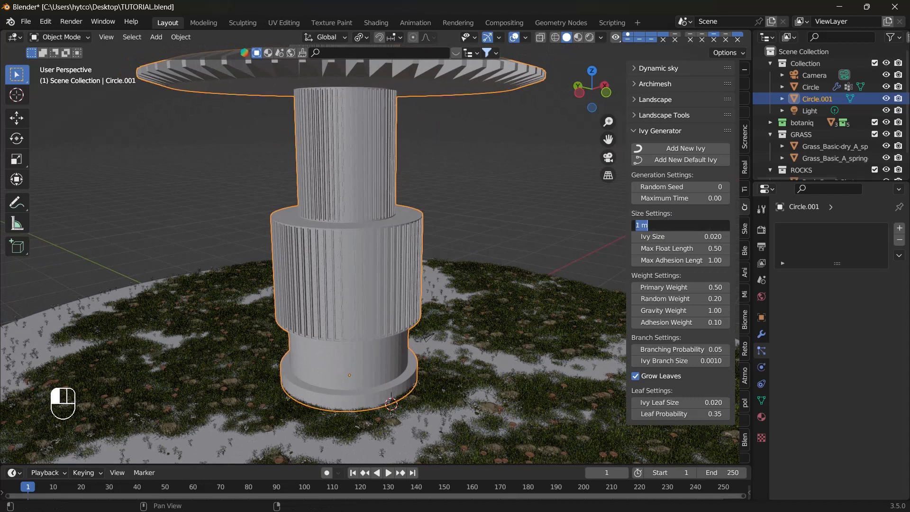
pyautogui.write('10')
pyautogui.press('Return')
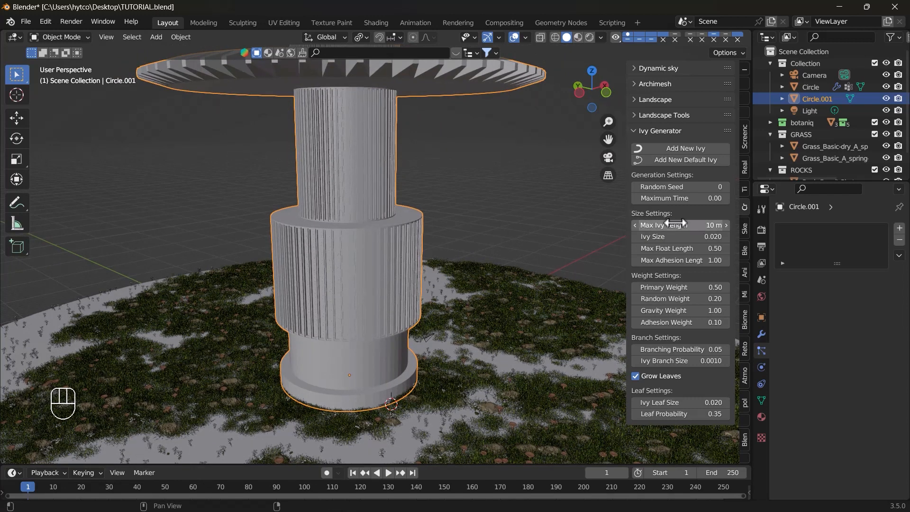
pyautogui.click(676, 147)
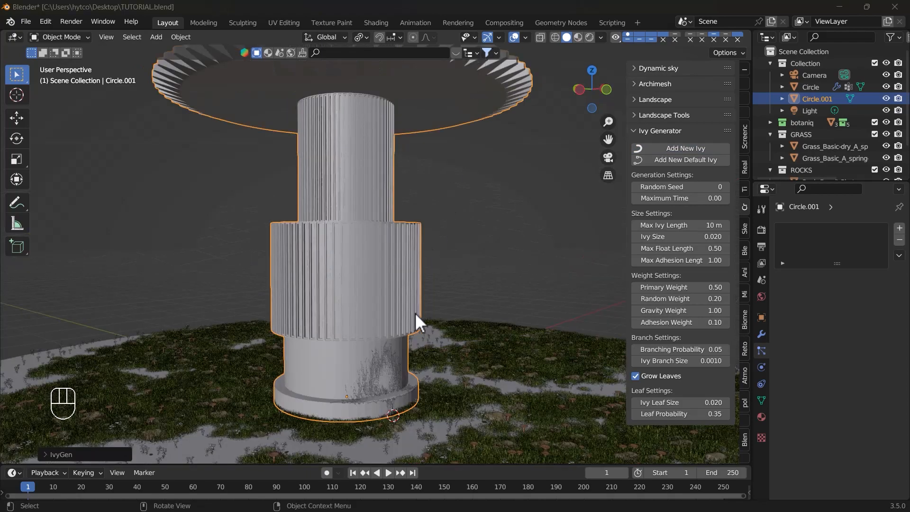
# Step: Select the ivy leaves grown on the tower's base
pyautogui.moveTo(422, 351); pyautogui.dragTo(402, 248, button='middle')
pyautogui.scroll(2, 425, 252)
pyautogui.click(402, 248)
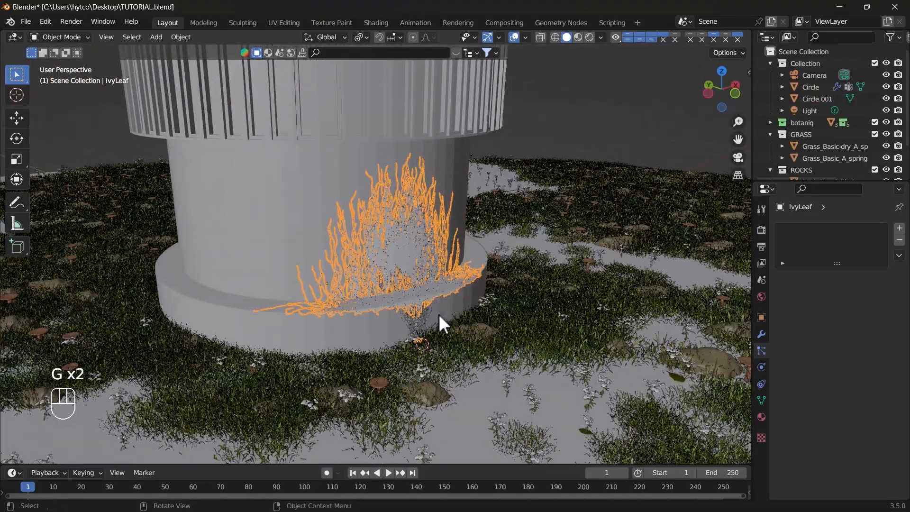
# Step: In the Shading workspace, connect the leaf image texture's Alpha to the Principled BSDF's Alpha in the ivy leaf material
pyautogui.click(386, 21)
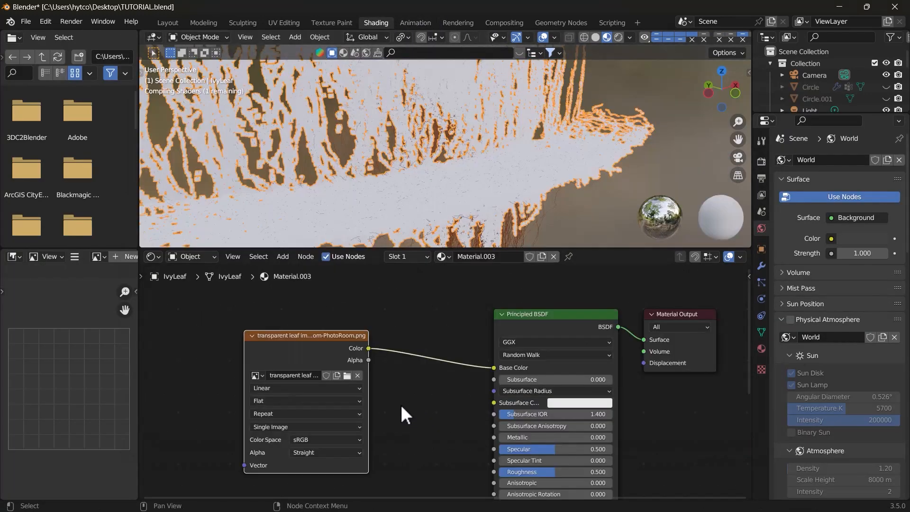
pyautogui.keyDown('shift'); pyautogui.scroll(-1, 398, 393); pyautogui.keyUp('shift')
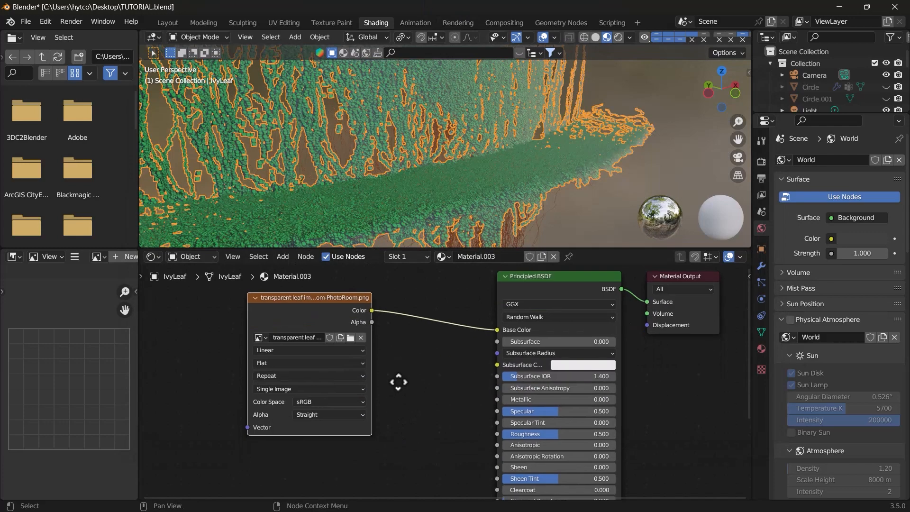
pyautogui.scroll(4, 479, 182)
pyautogui.moveTo(398, 329); pyautogui.dragTo(486, 403)
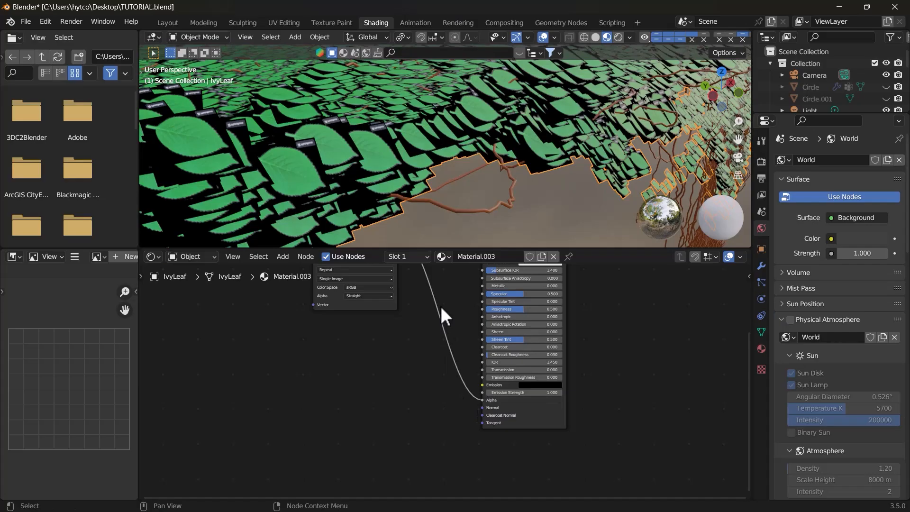
# Step: Set the ivy leaf material's Blend Mode to Alpha Hashed and open its Shadow Mode options
pyautogui.click(761, 349)
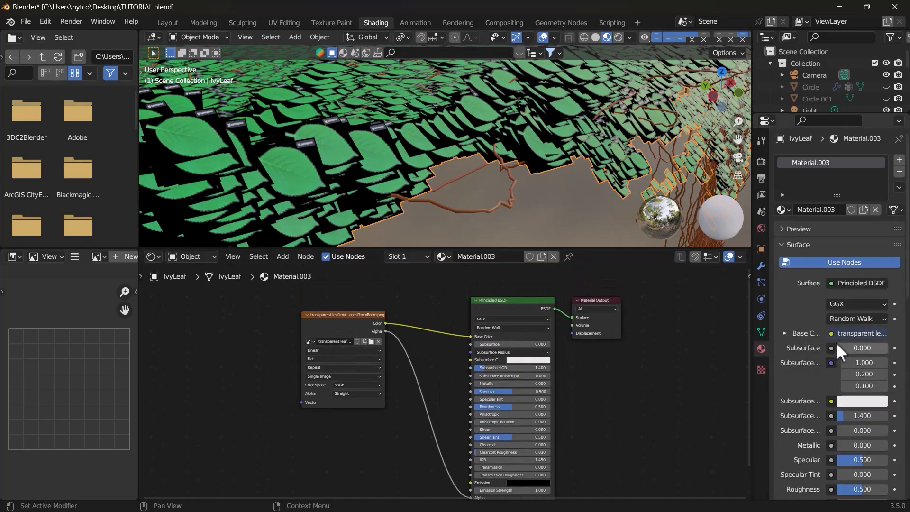
pyautogui.scroll(-20, 814, 380)
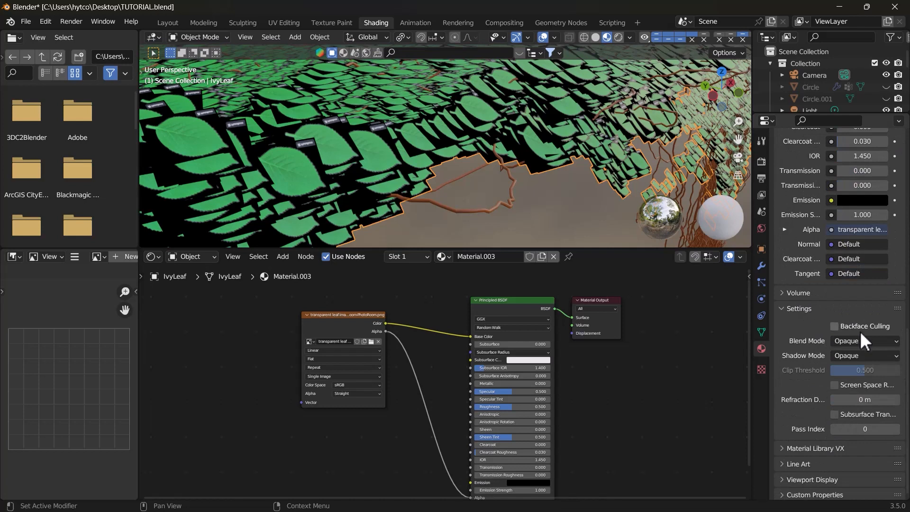
pyautogui.click(834, 340)
pyautogui.click(841, 375)
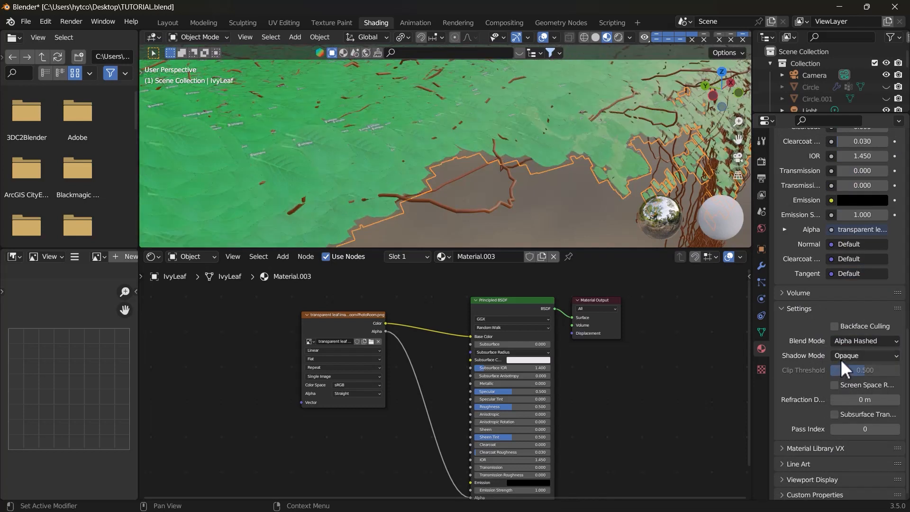
pyautogui.click(841, 356)
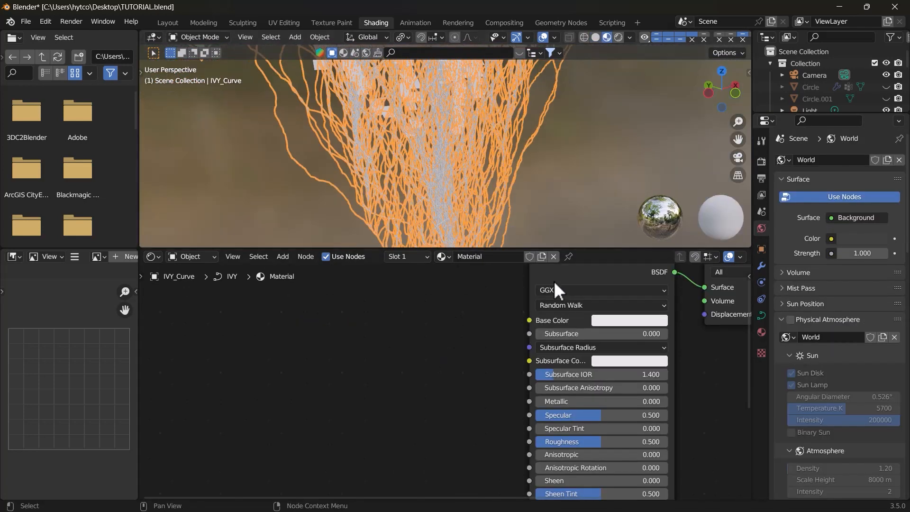
# Step: Give the ivy stem material a dark orange-brown Base Color and check the stems up close
pyautogui.click(621, 320)
pyautogui.click(626, 232)
pyautogui.moveTo(695, 153); pyautogui.dragTo(695, 191)
pyautogui.scroll(1, 621, 120)
pyautogui.click(582, 178)
pyautogui.scroll(-2, 522, 156)
pyautogui.scroll(3, 430, 142)
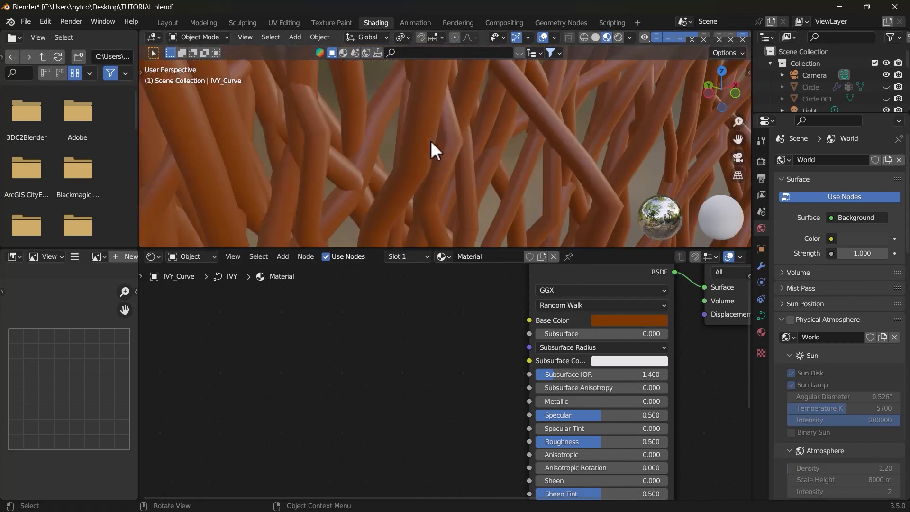
pyautogui.scroll(-3, 431, 140)
pyautogui.click(395, 116)
pyautogui.scroll(3, 442, 191)
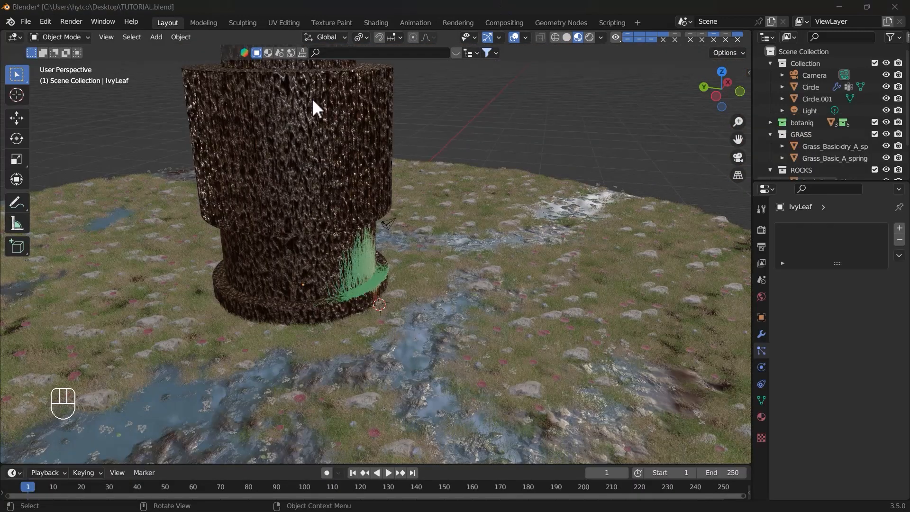
# Step: Search the HDR asset library for "clouds" and download the Many Small Clouds Skydome at 2048 resolution
pyautogui.click(293, 53)
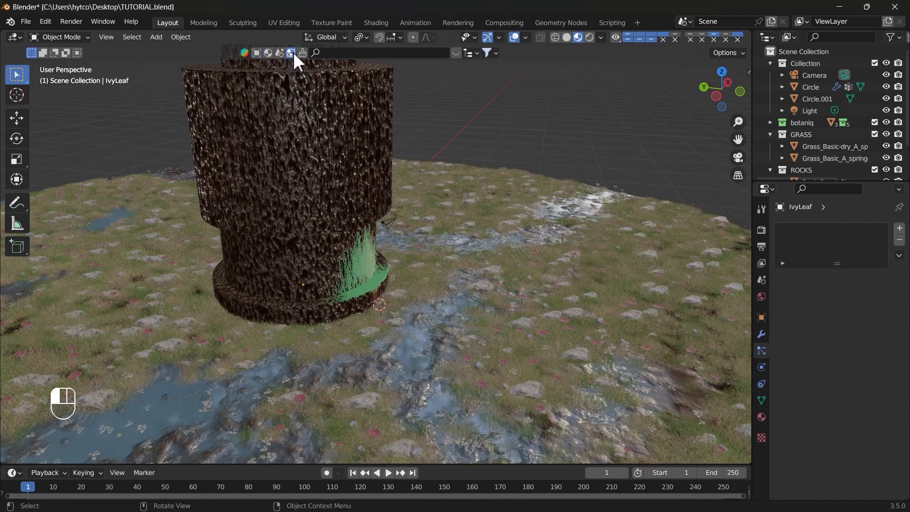
pyautogui.write('clouds')
pyautogui.press('Return')
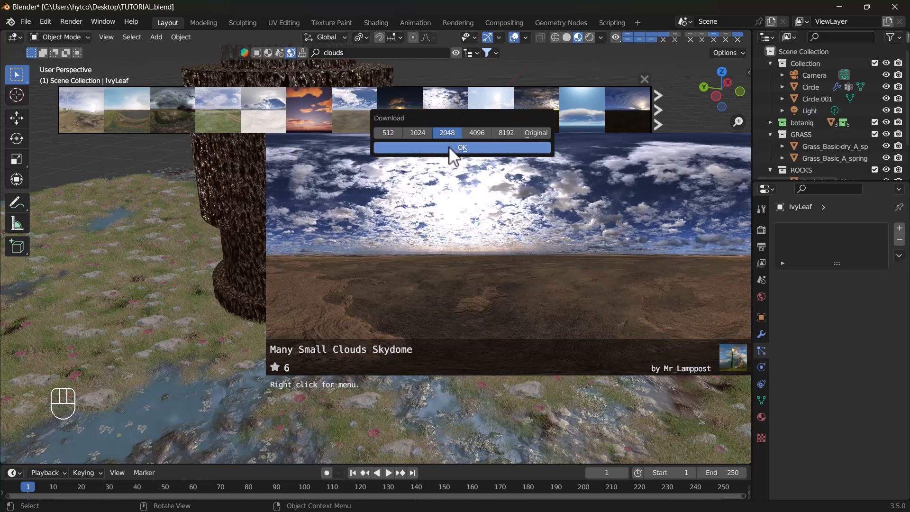
pyautogui.click(448, 146)
# Step: Switch the viewport to Rendered shading and examine the tower and ground against the cloudy sky
pyautogui.press('z')
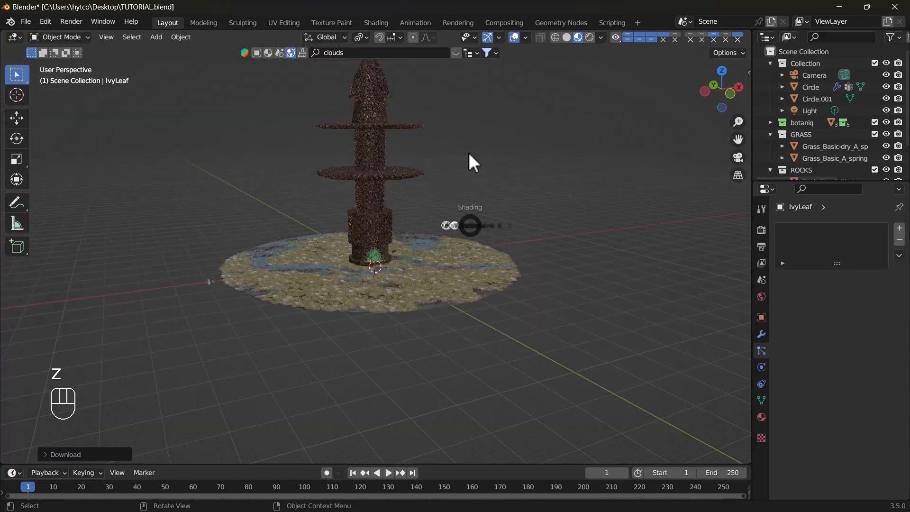
pyautogui.click(468, 142)
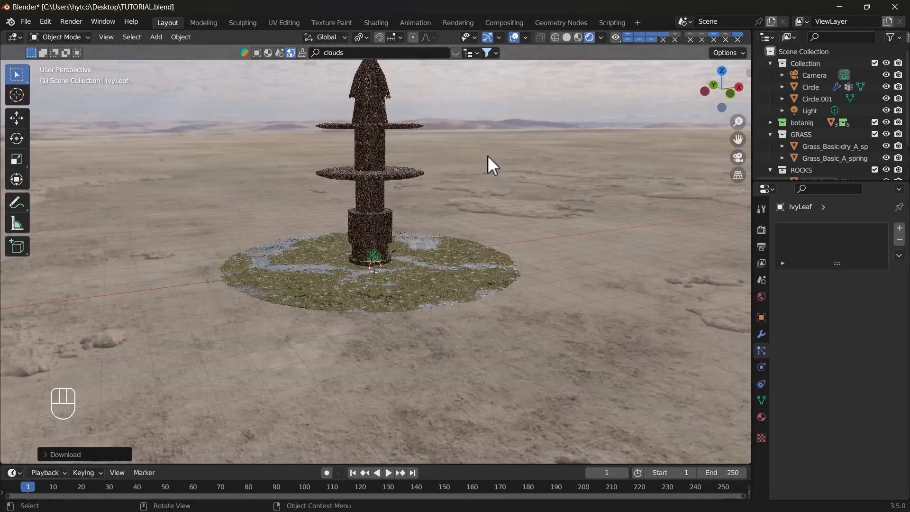
pyautogui.scroll(6, 389, 289)
pyautogui.moveTo(390, 289)
pyautogui.keyDown('shift'); pyautogui.mouseDown(button='middle')
pyautogui.moveTo(465, 233)
pyautogui.moveTo(395, 274)
pyautogui.moveTo(449, 261)
pyautogui.moveTo(465, 278)
pyautogui.moveTo(532, 225)
pyautogui.moveTo(410, 285)
pyautogui.moveTo(463, 256)
pyautogui.moveTo(525, 252)
pyautogui.mouseUp(button='middle'); pyautogui.keyUp('shift')
# Step: Return the viewport to Solid shading and add a Sun light to the scene
pyautogui.press('z')
pyautogui.click(524, 246)
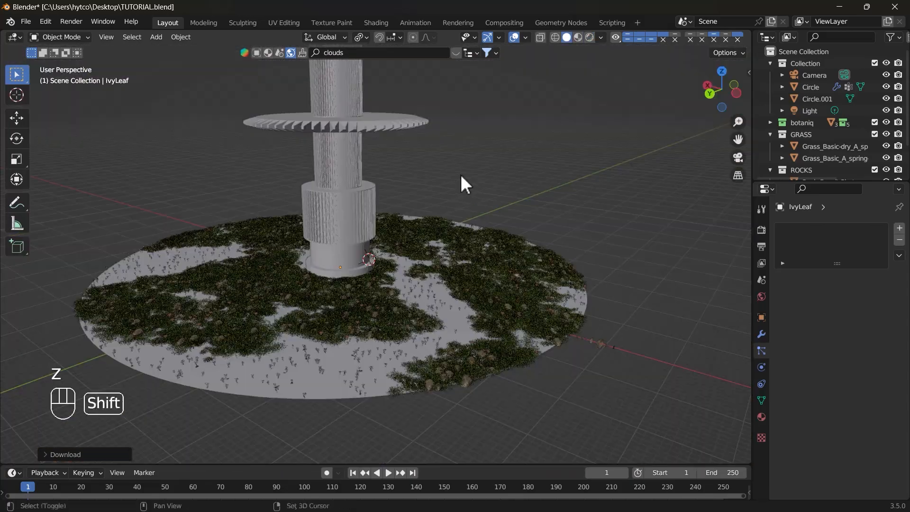
pyautogui.hotkey('shift', 'a')
pyautogui.moveTo(421, 322)
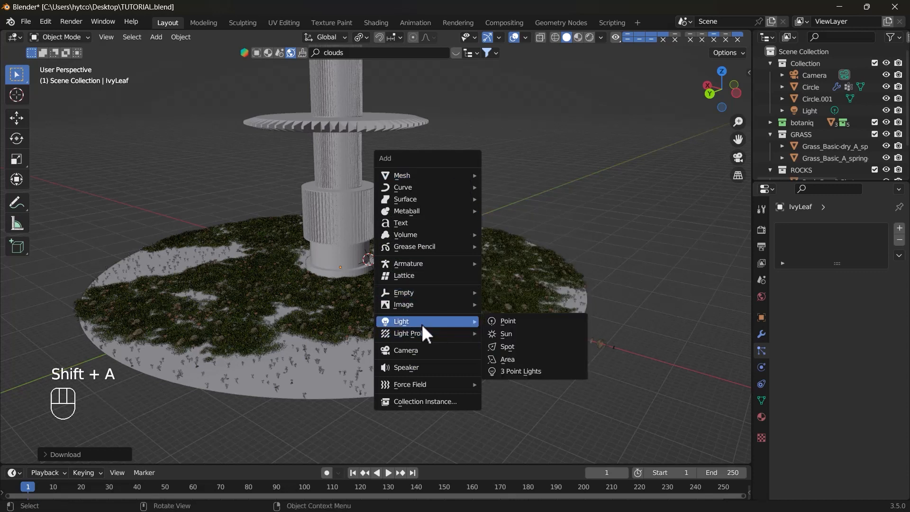
pyautogui.click(534, 332)
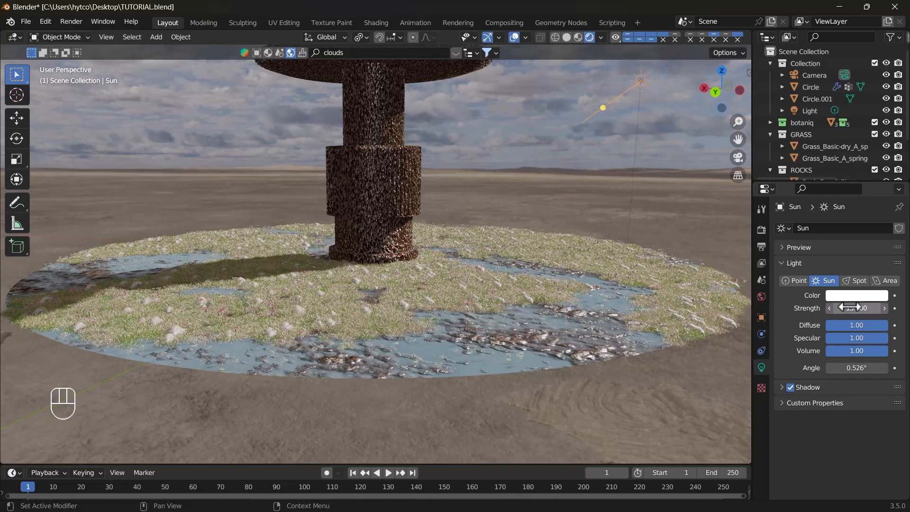
# Step: Rotate the Sun light freely to about 119°, -166° and -47.7° so it shines down toward the tower
pyautogui.press('r')
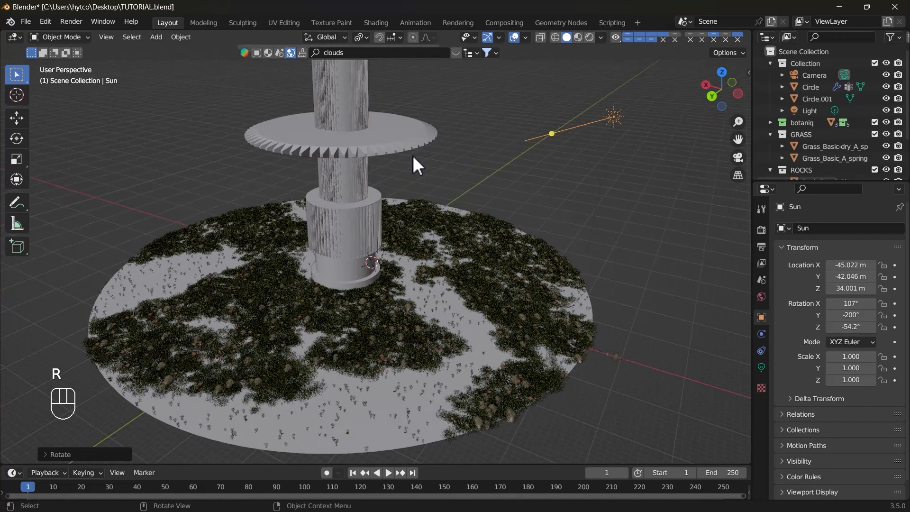
pyautogui.press('r')
pyautogui.press('r')
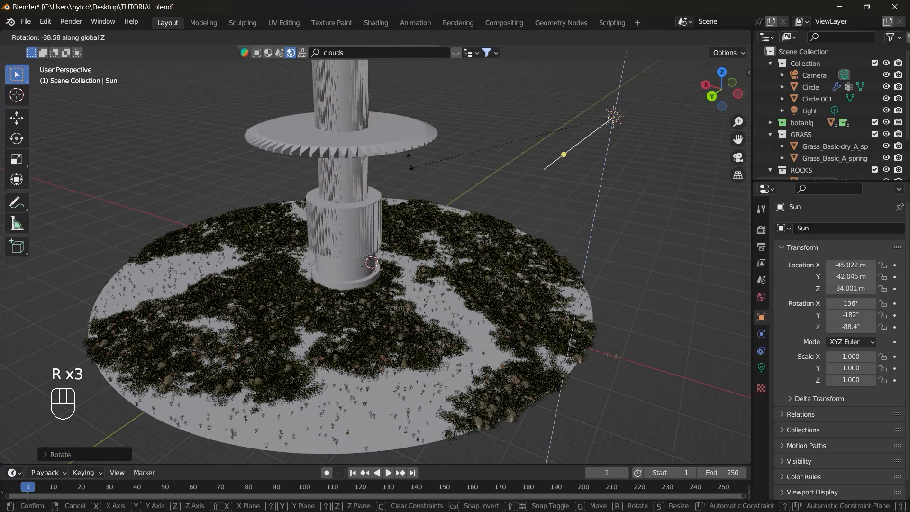
pyautogui.click(352, 221)
pyautogui.moveTo(351, 221); pyautogui.dragTo(411, 243, button='middle')
# Step: Preview the sunlit scene in Rendered shading and inspect the grass, mushrooms and puddles in front of the tower up close
pyautogui.press('z')
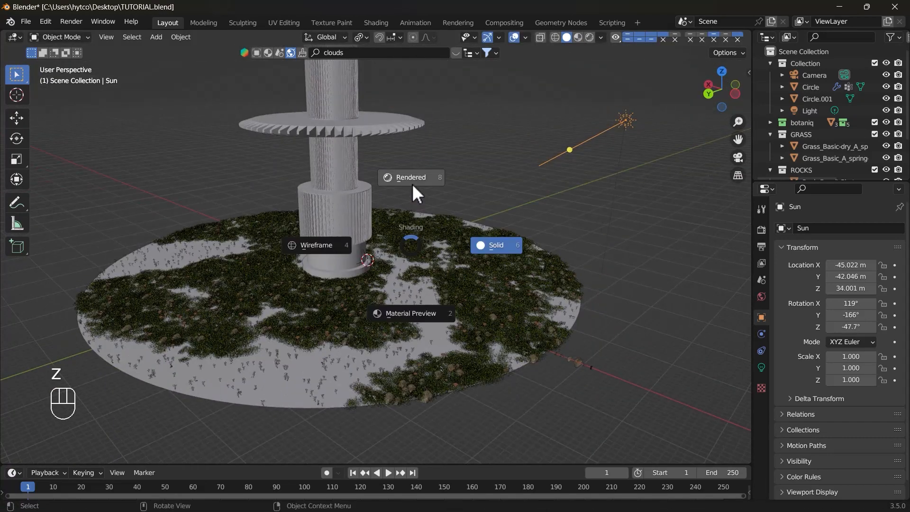
pyautogui.click(411, 184)
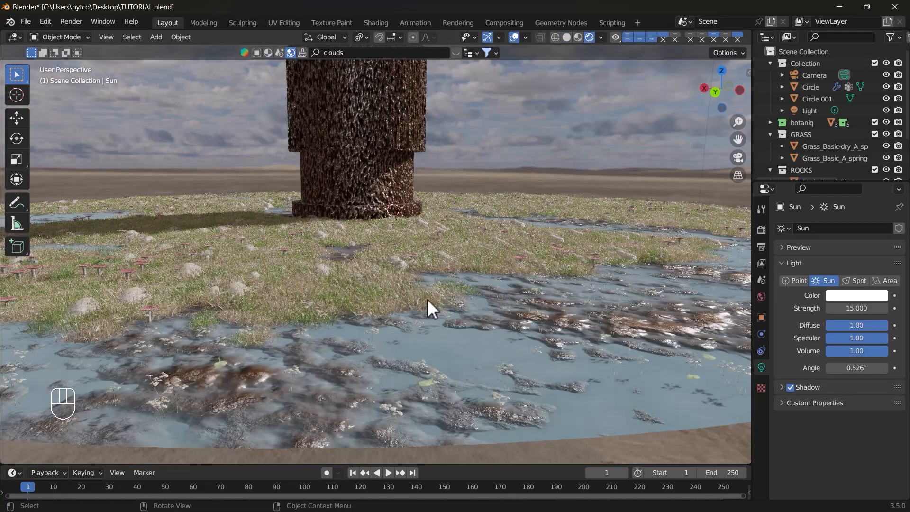
pyautogui.scroll(2, 427, 298)
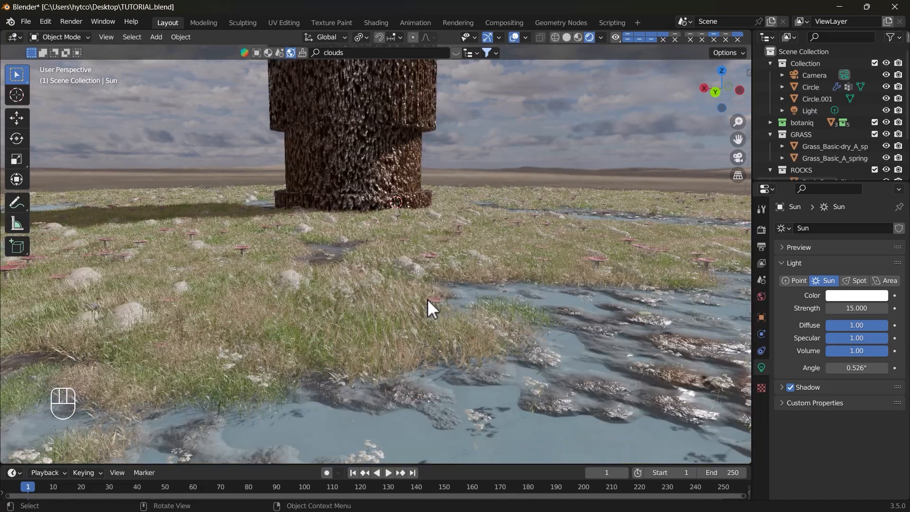
pyautogui.scroll(2, 427, 299)
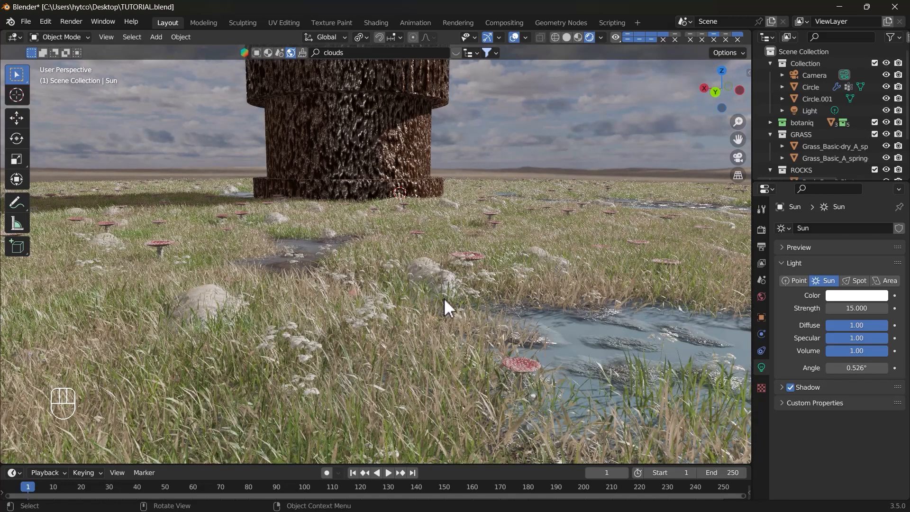
pyautogui.scroll(2, 451, 299)
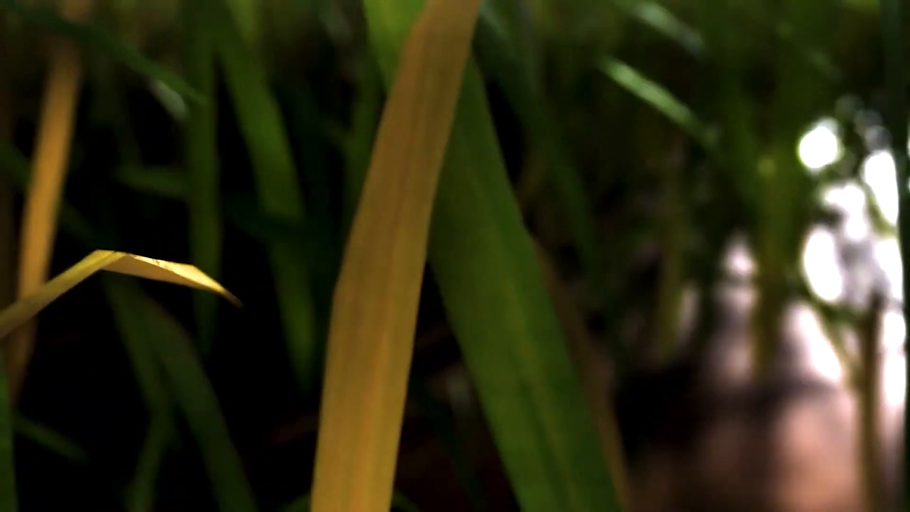